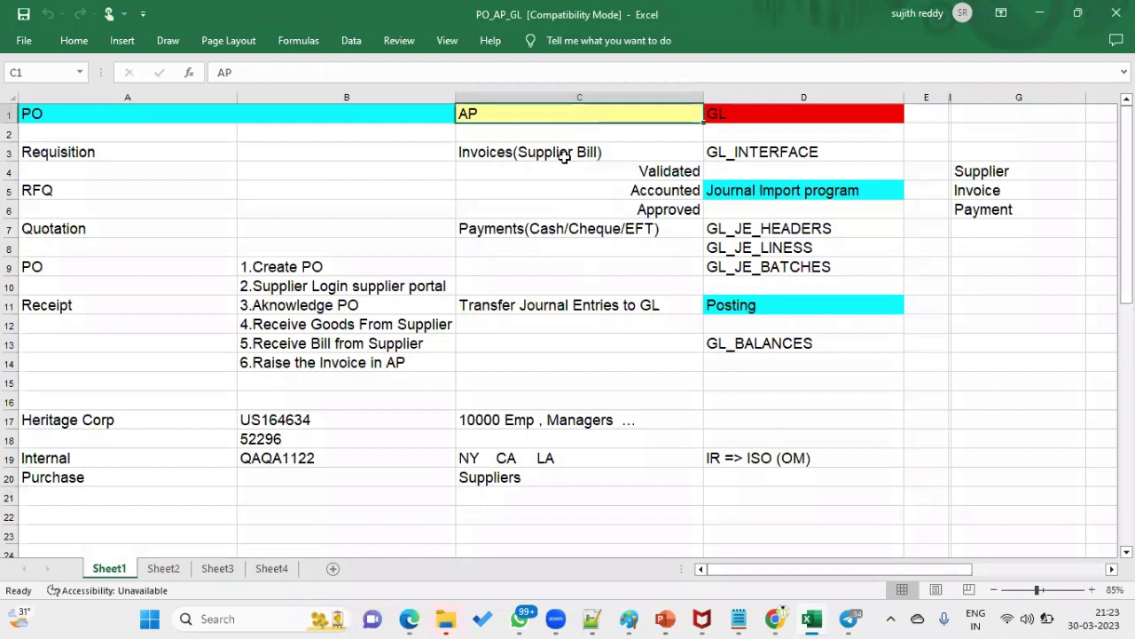
- Select the invoice steps in column C, then bring the Oracle setup page up full screen
left_click_drag(528, 153, 666, 206)
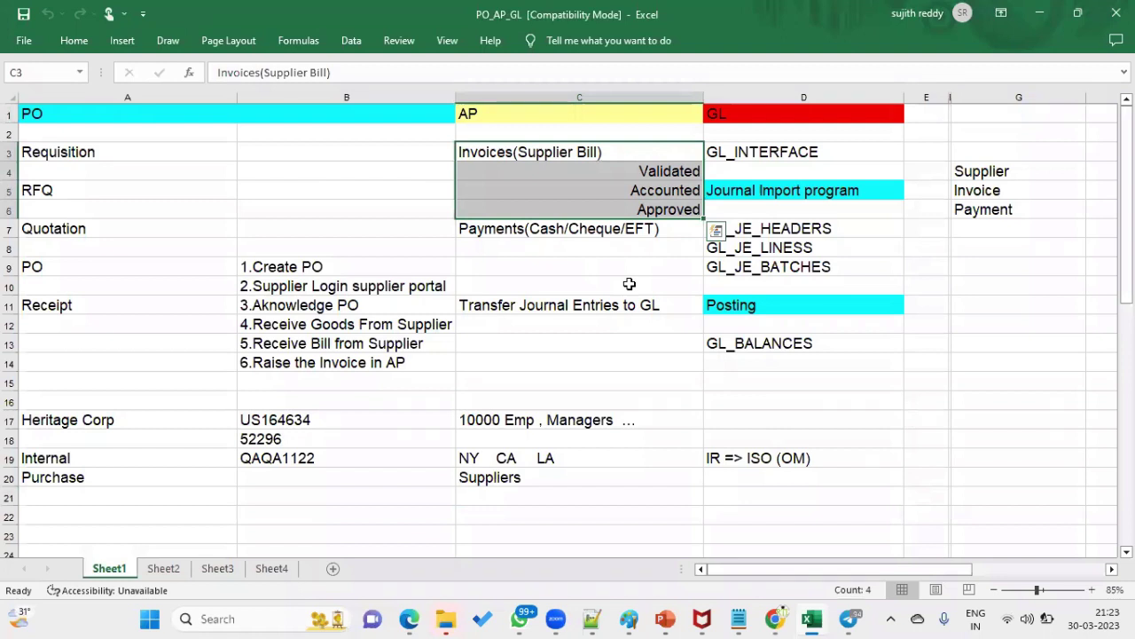
left_click(584, 97)
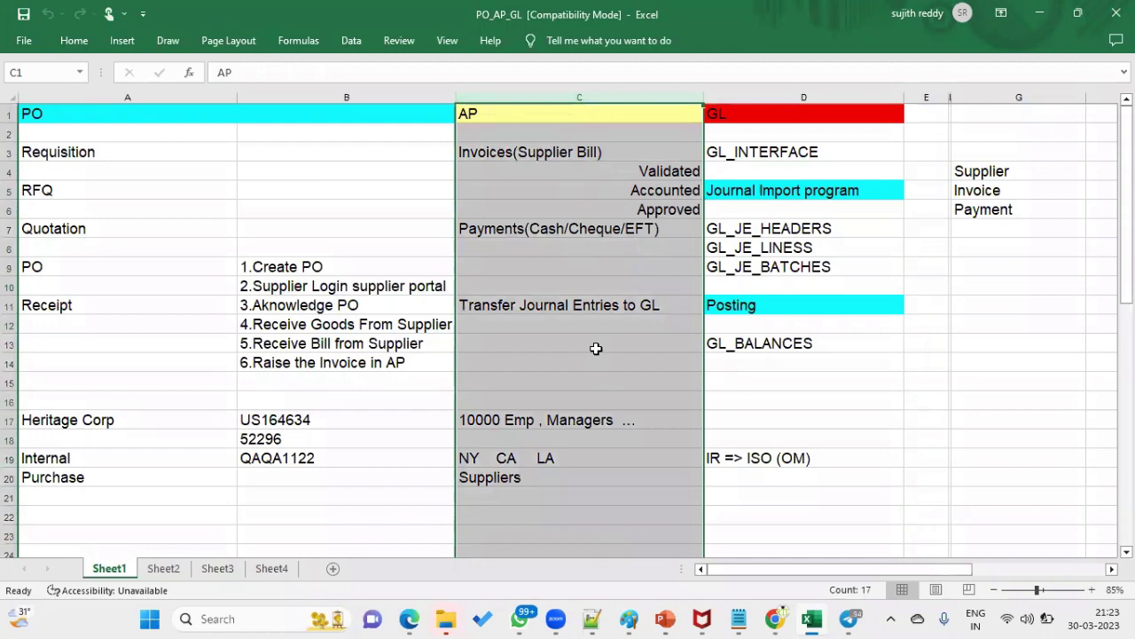
left_click(412, 618)
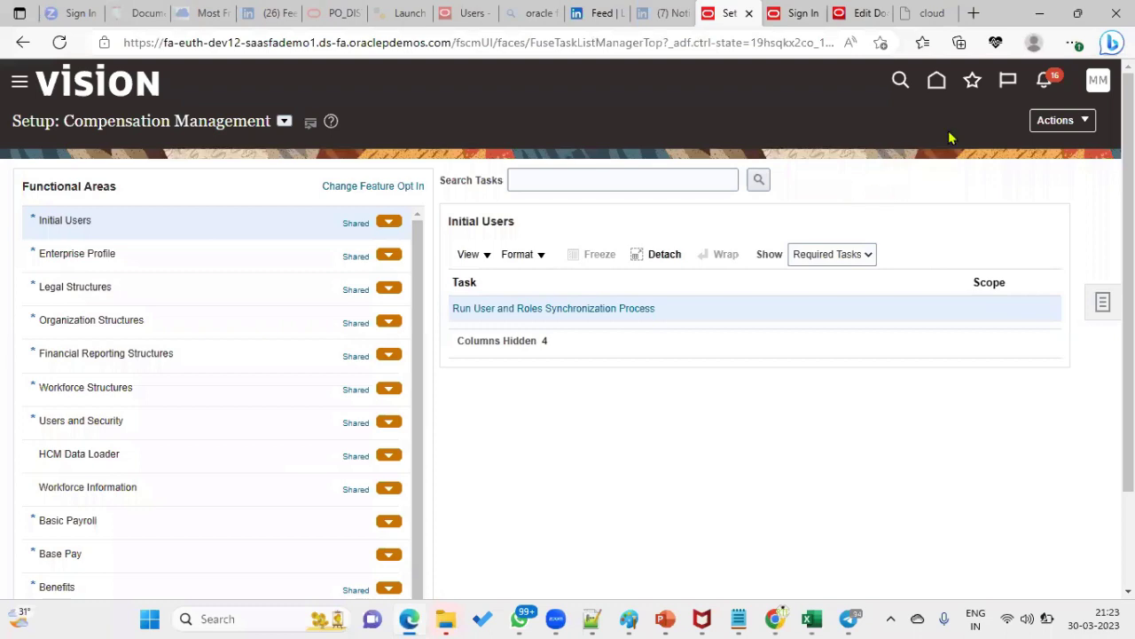
left_click(1074, 42)
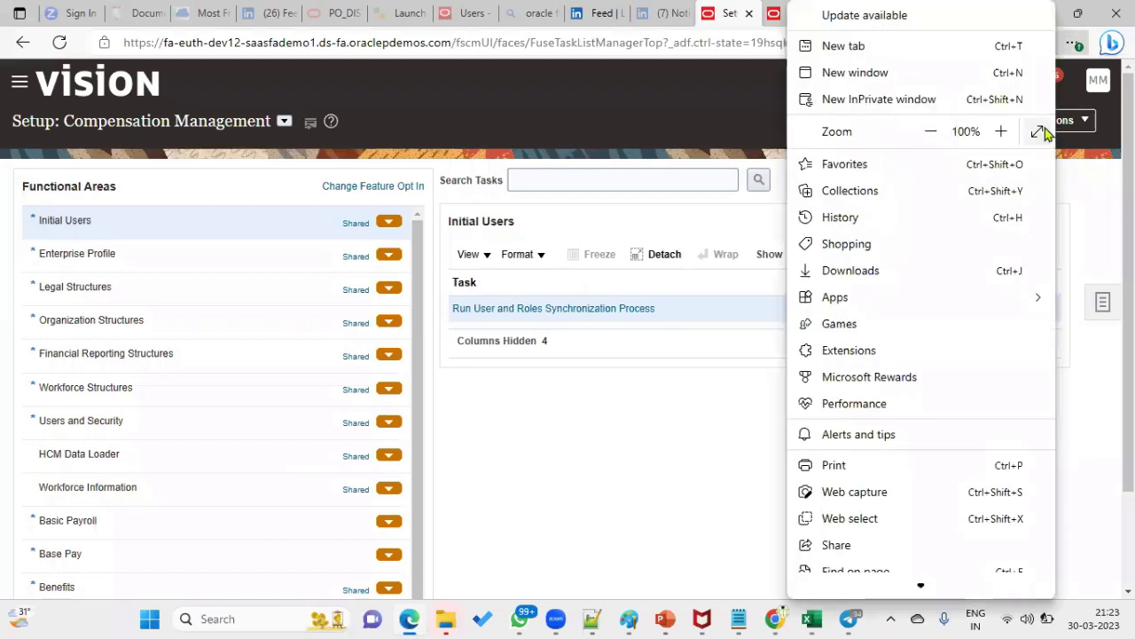
left_click(1041, 131)
- Switch the setup offering to Financials and list the Payables setup tasks
left_click(284, 62)
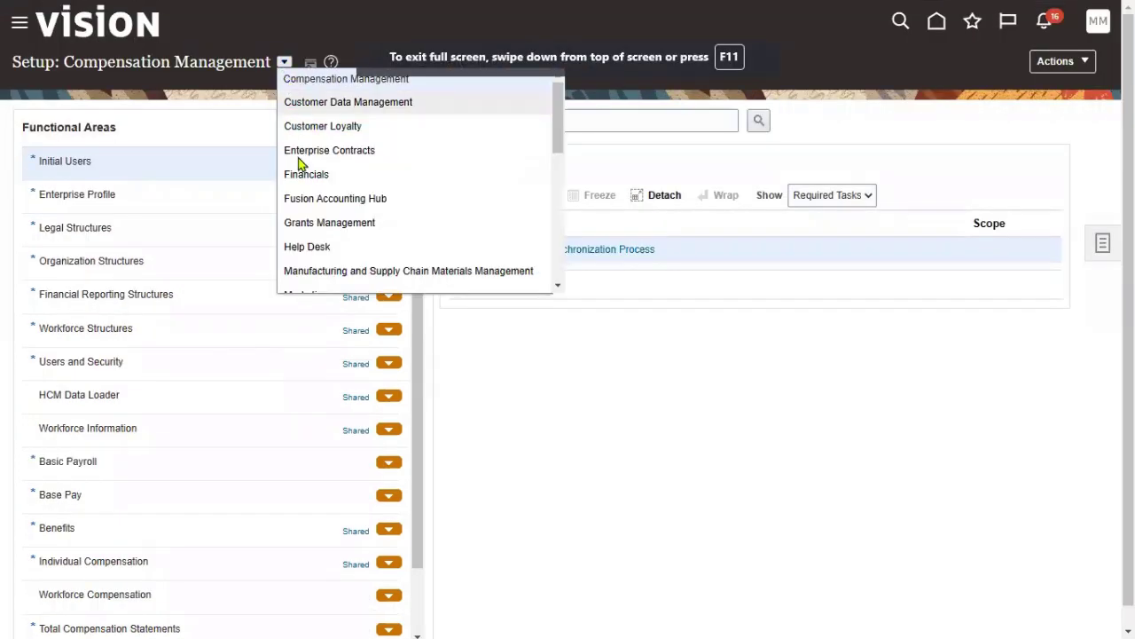
left_click(576, 126)
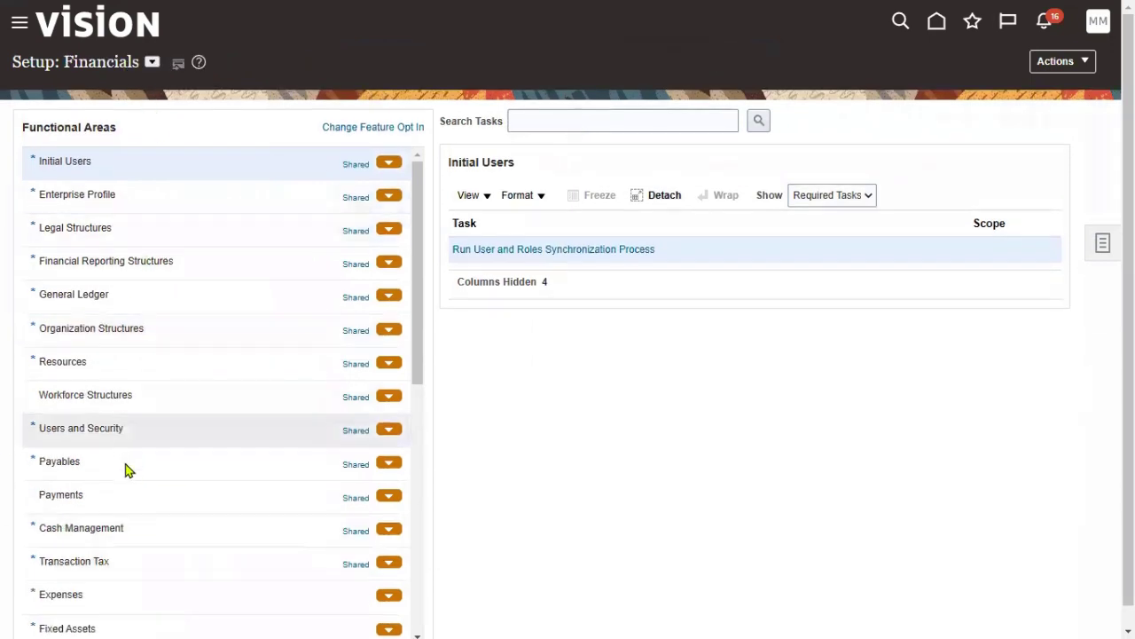
left_click(117, 461)
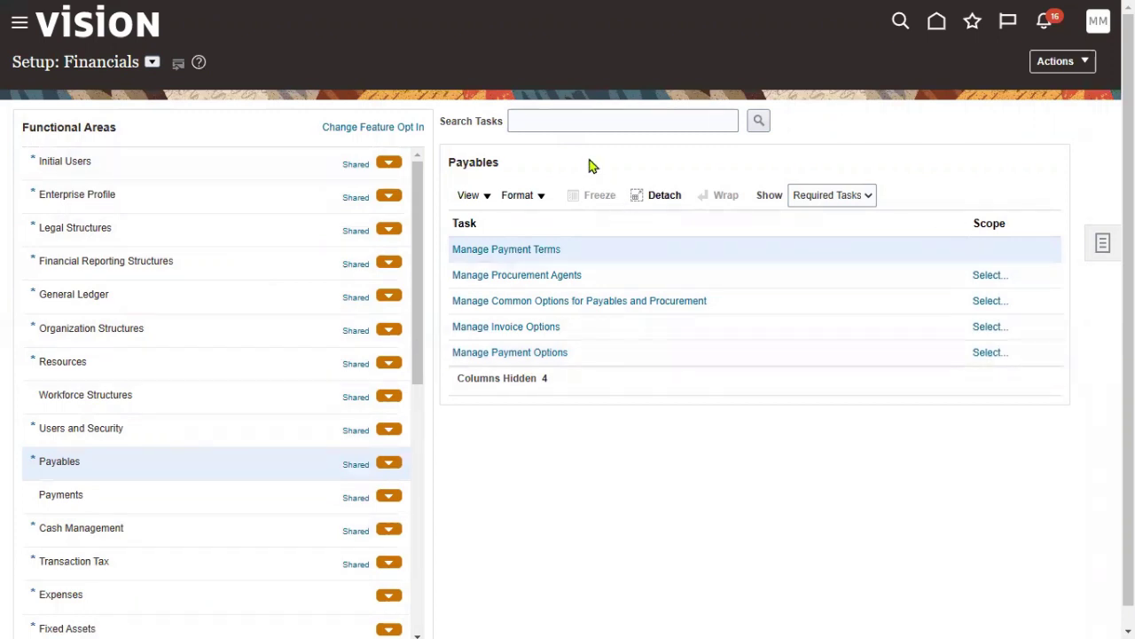
- Search setup tasks for 'manage user' and open the Manage Users task
left_click(567, 123)
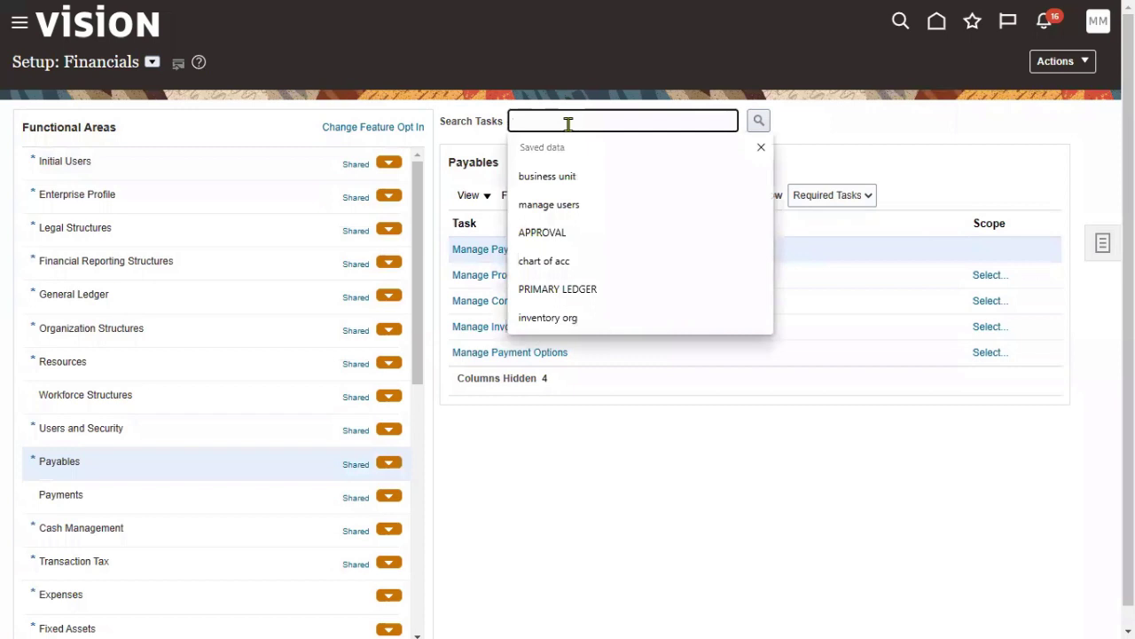
type("manage user")
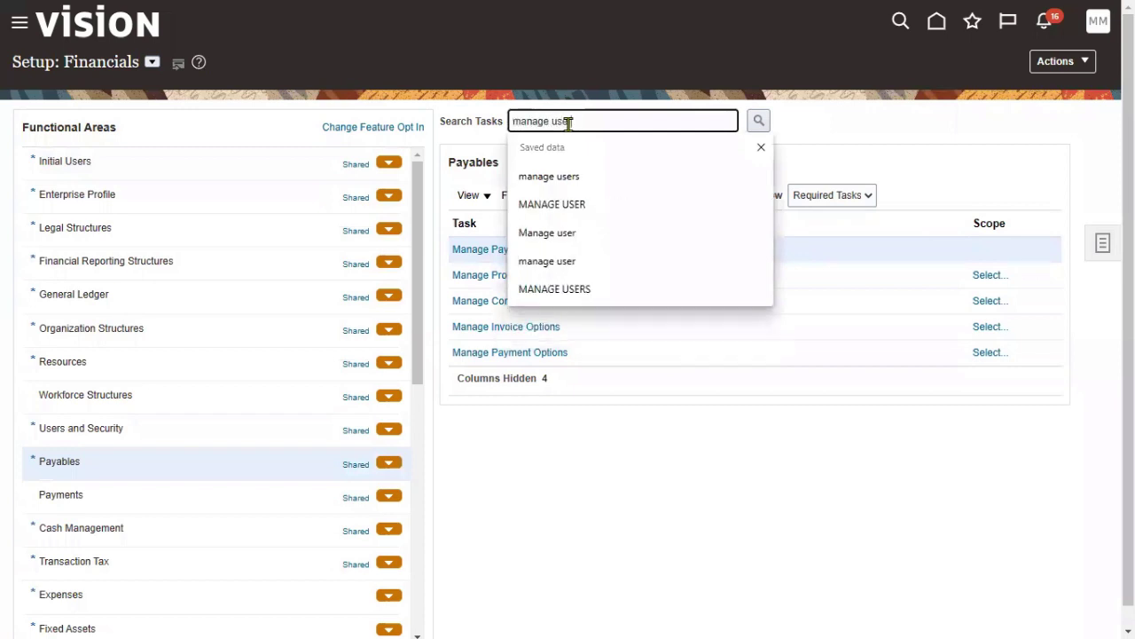
key("Return")
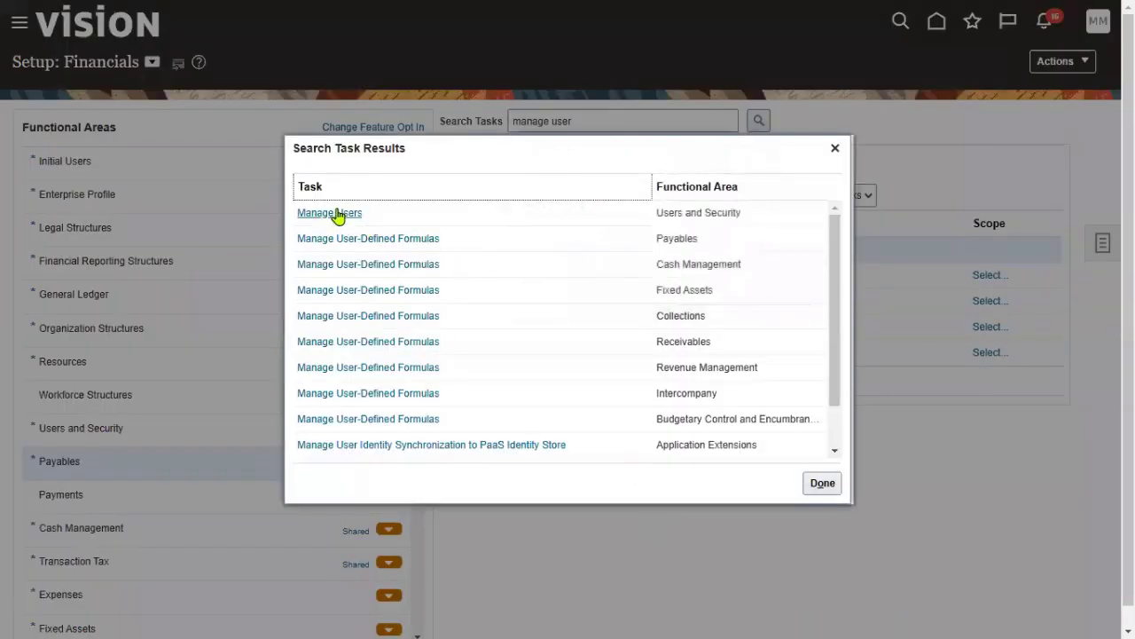
left_click(338, 215)
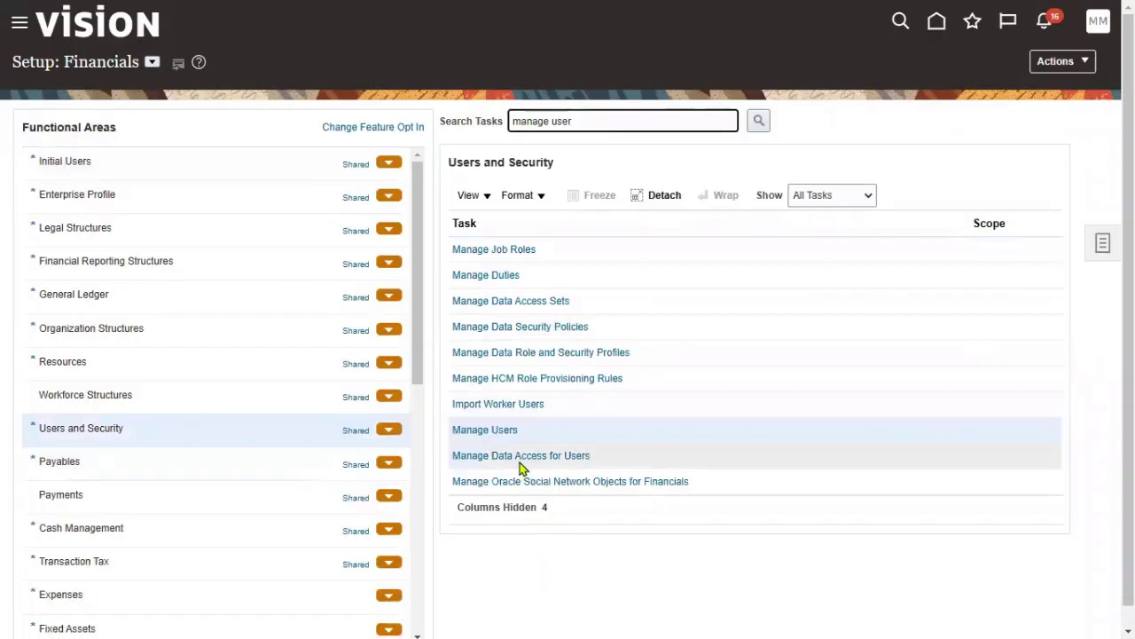
left_click(510, 432)
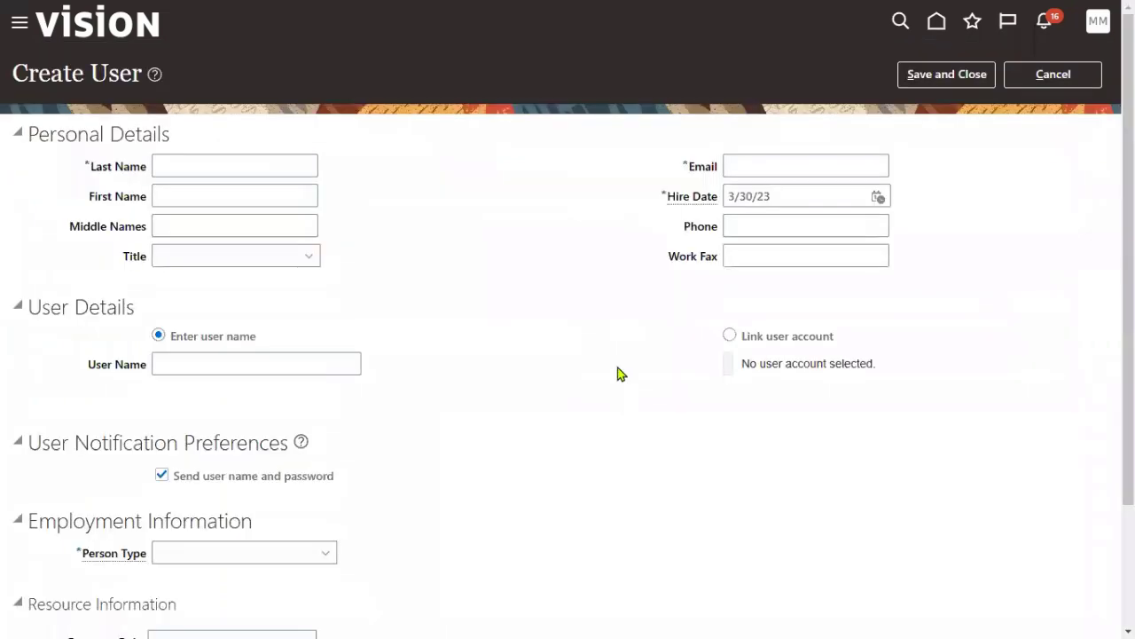
left_click(237, 166)
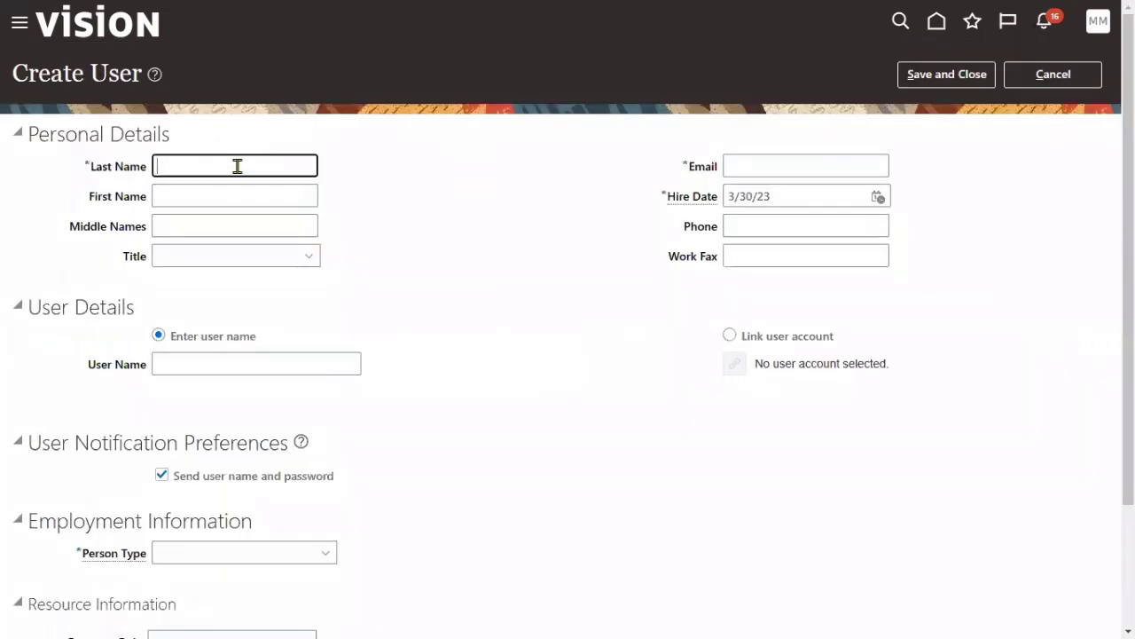
left_click(1011, 74)
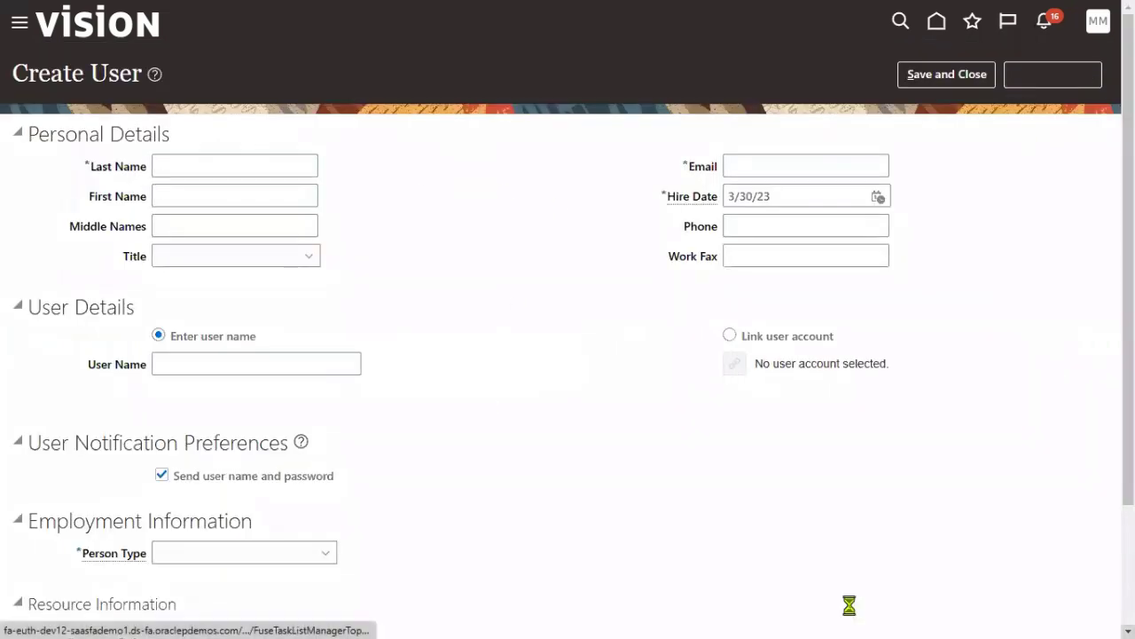
left_click(88, 99)
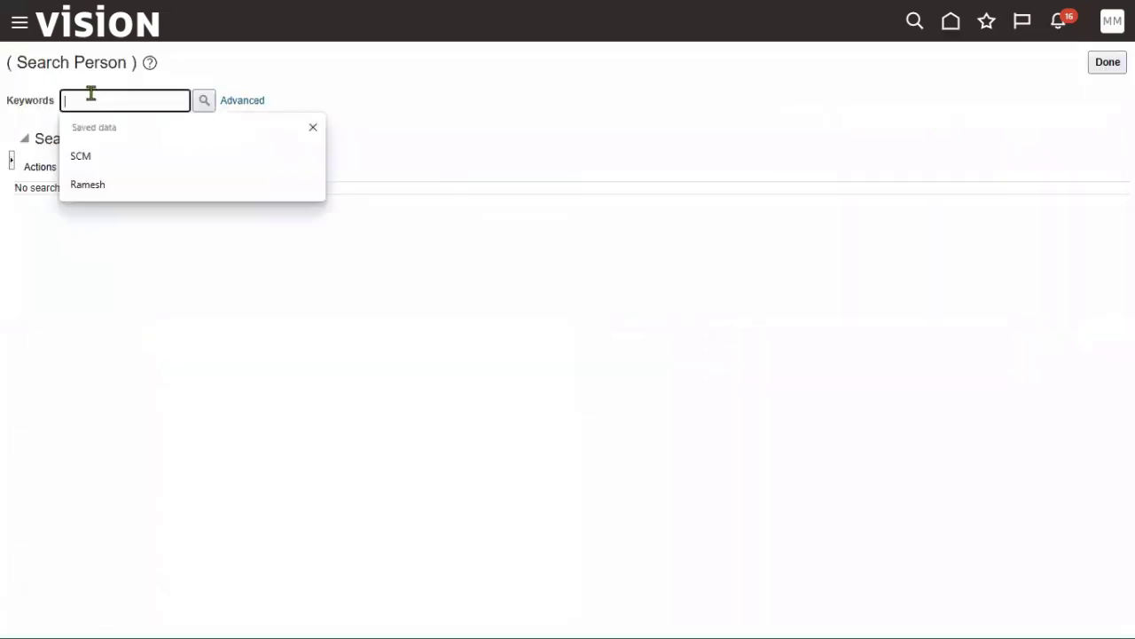
type("SANKAR")
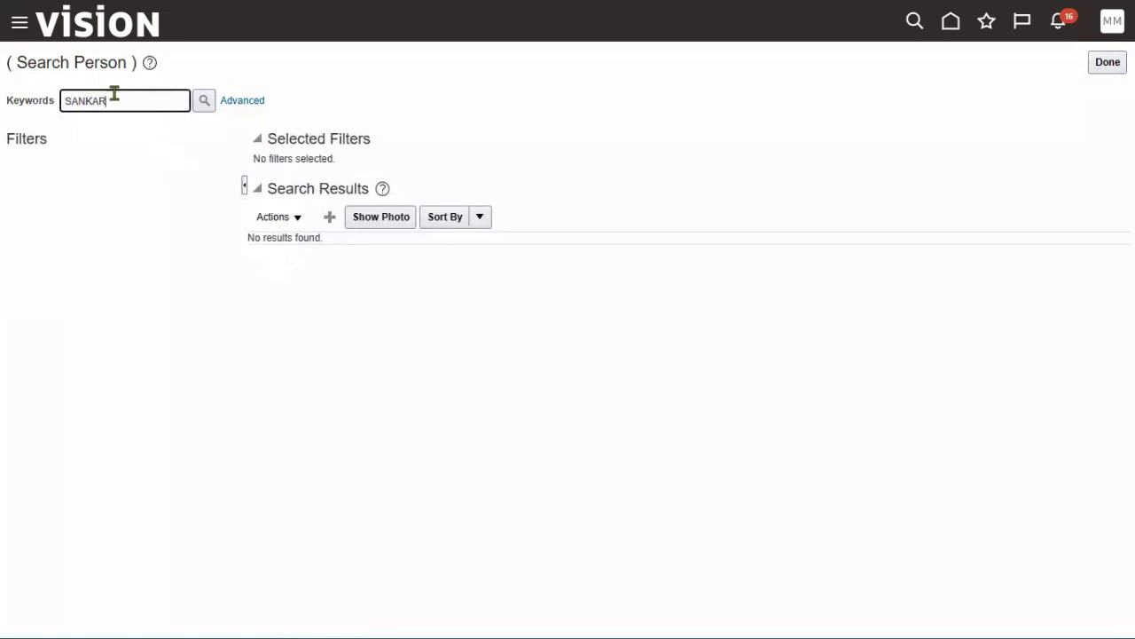
left_click_drag(114, 96, 2, 96)
key("BackSpace")
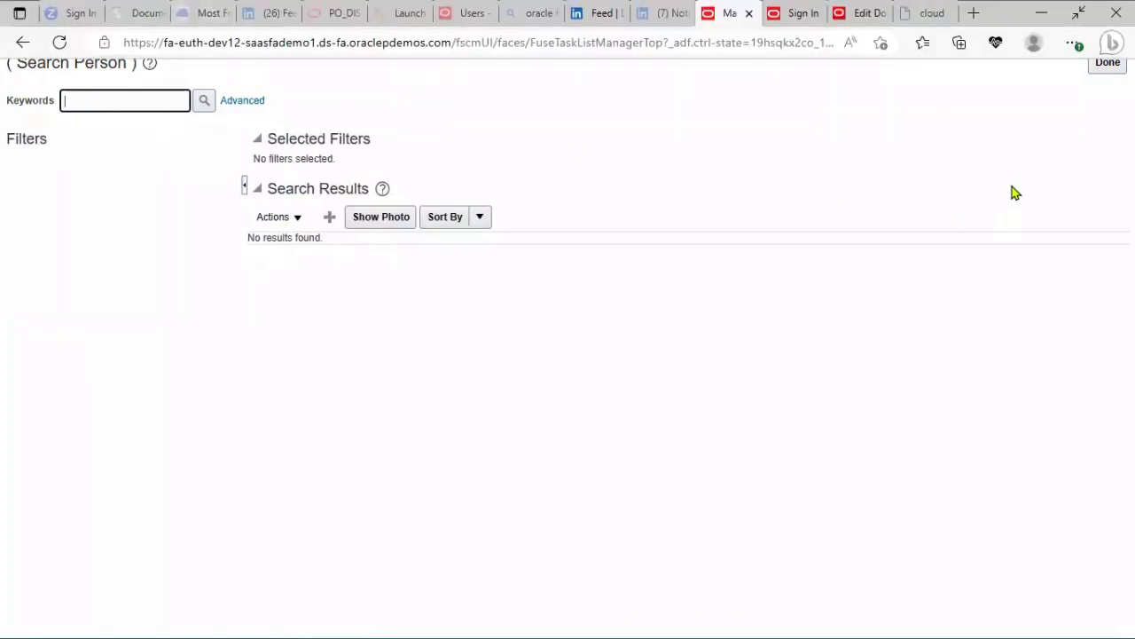
left_click(330, 216)
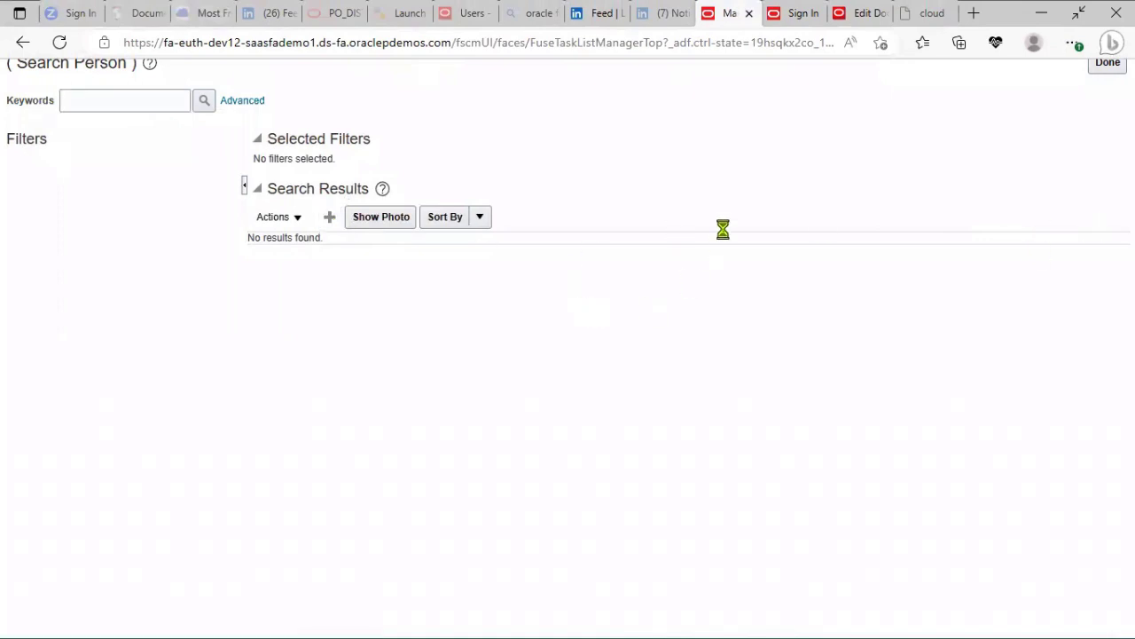
- Enter the new user's last name, first name and e-mail address
left_click(233, 169)
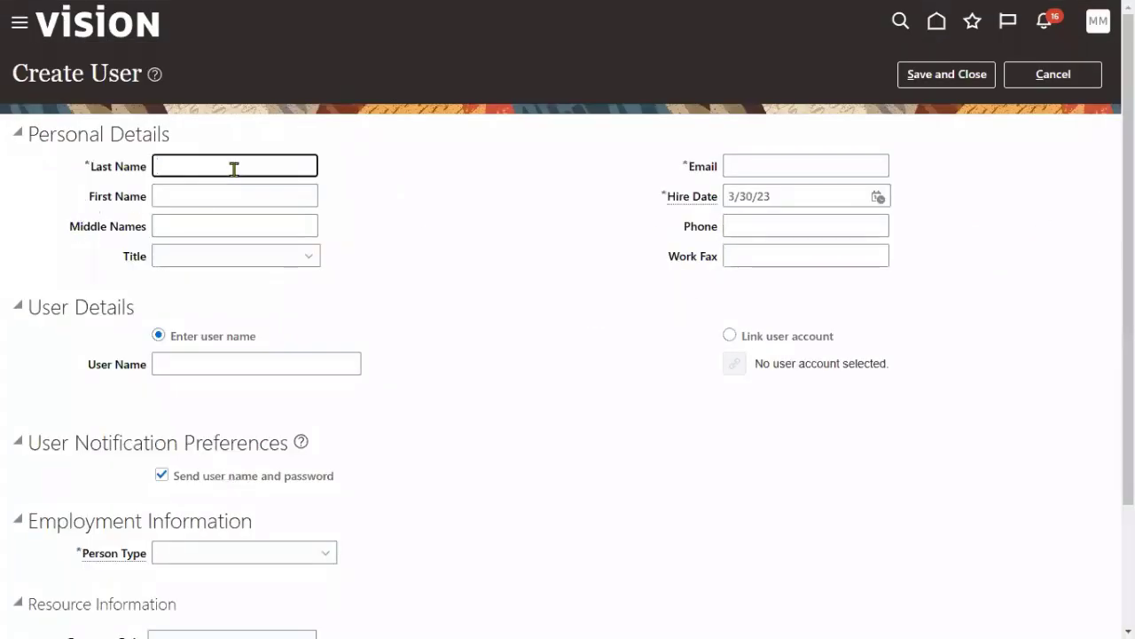
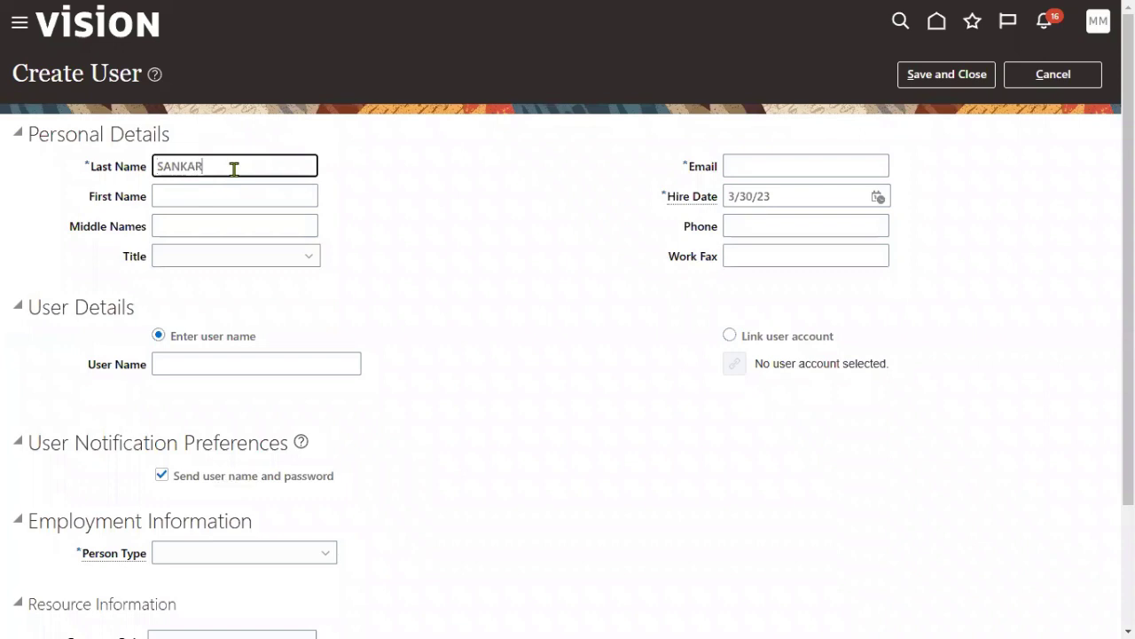
key("Tab")
key("Tab")
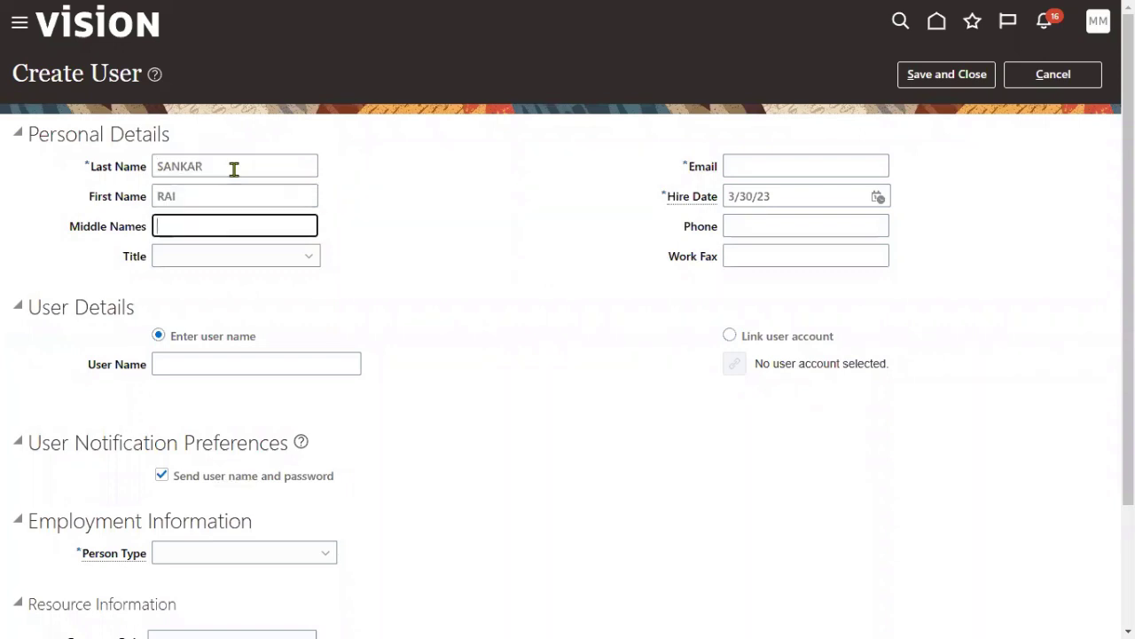
key("shift+Tab")
key("End")
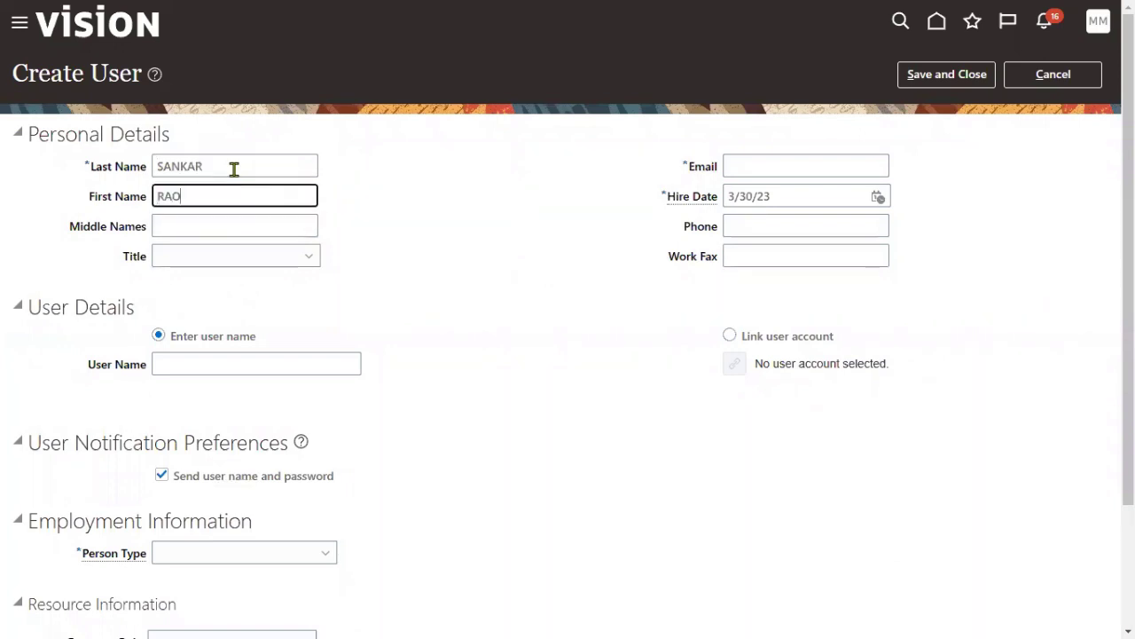
key("Tab")
key("Tab")
key("Tab")
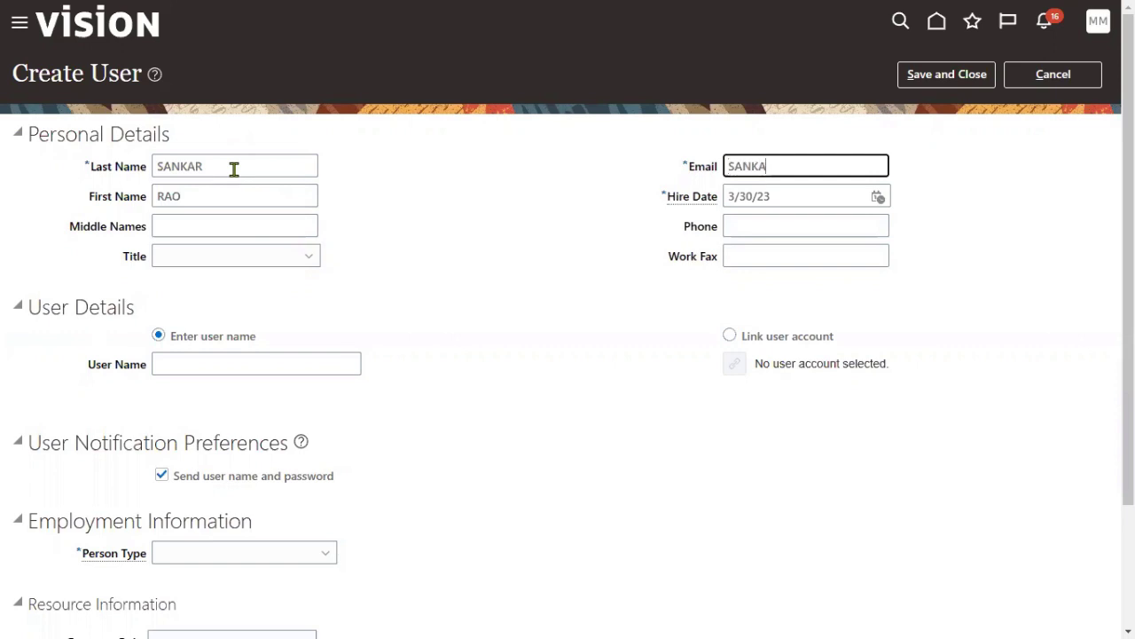
key("Tab")
key("Tab")
key("Tab")
key("Tab")
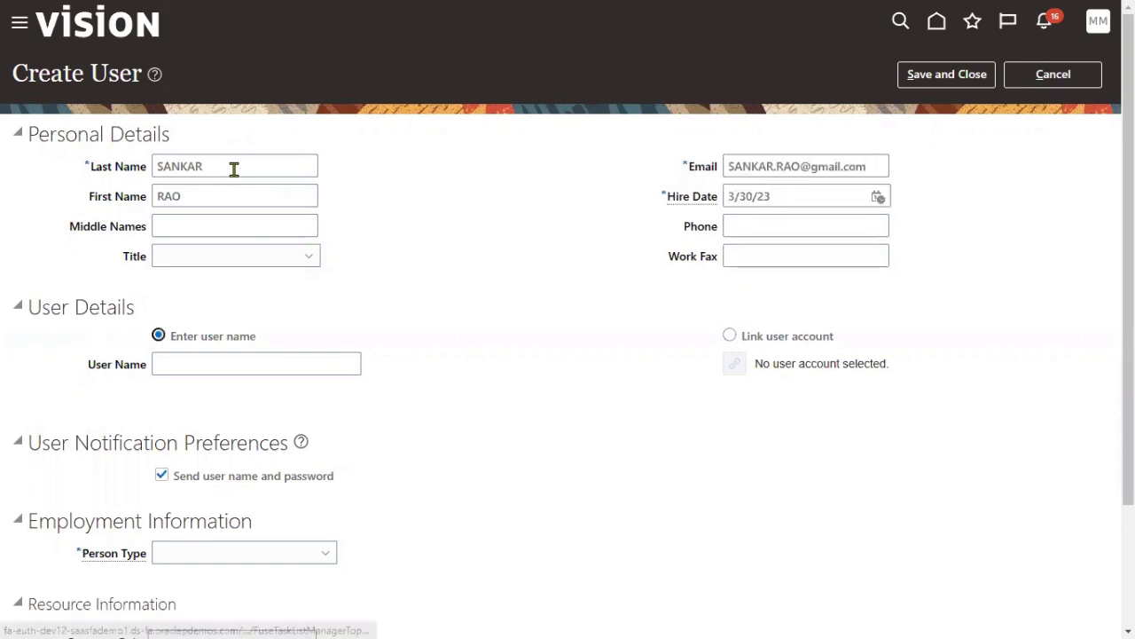
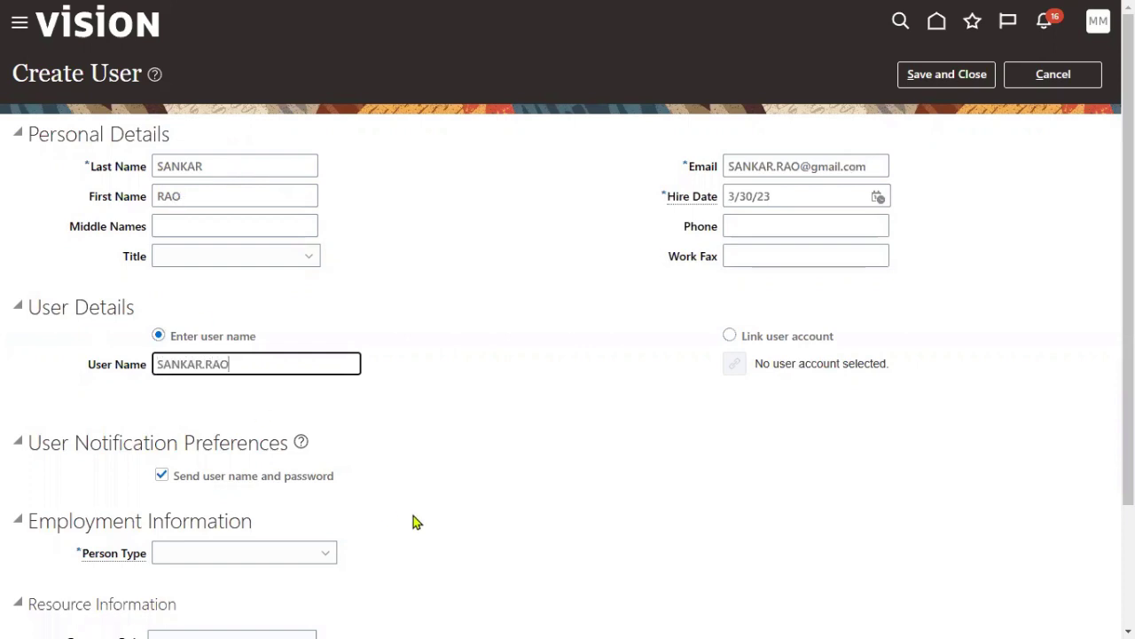
- Set Person Type Employee, legal employer US1 Legal Entity, business unit US1 Business Unit, then save
scroll(413, 522, "down", 2)
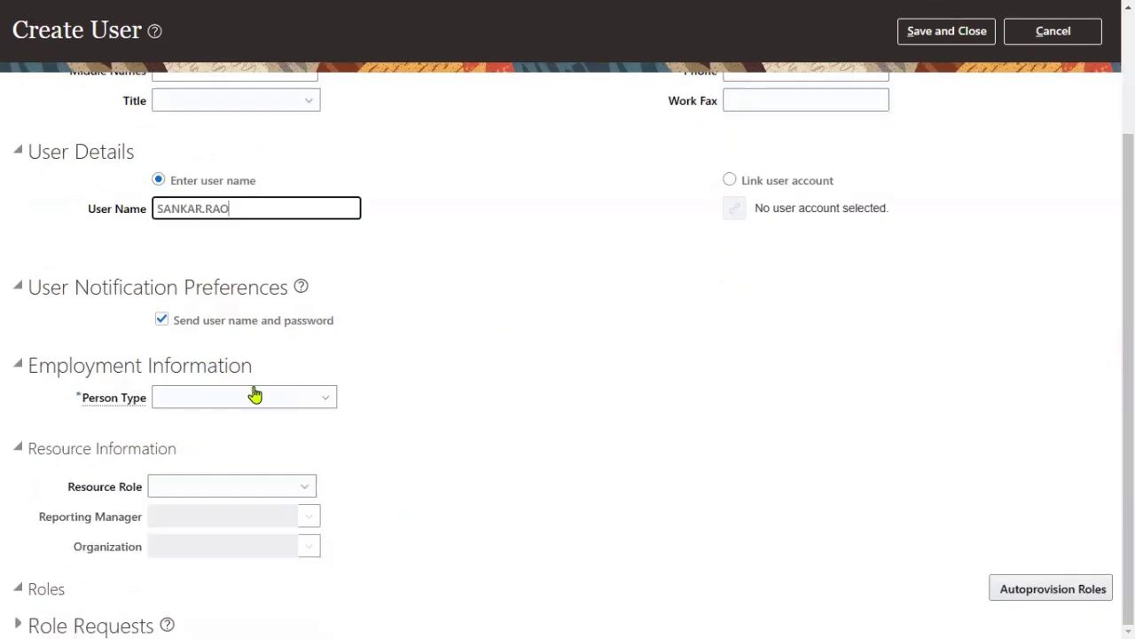
left_click(213, 403)
left_click(195, 199)
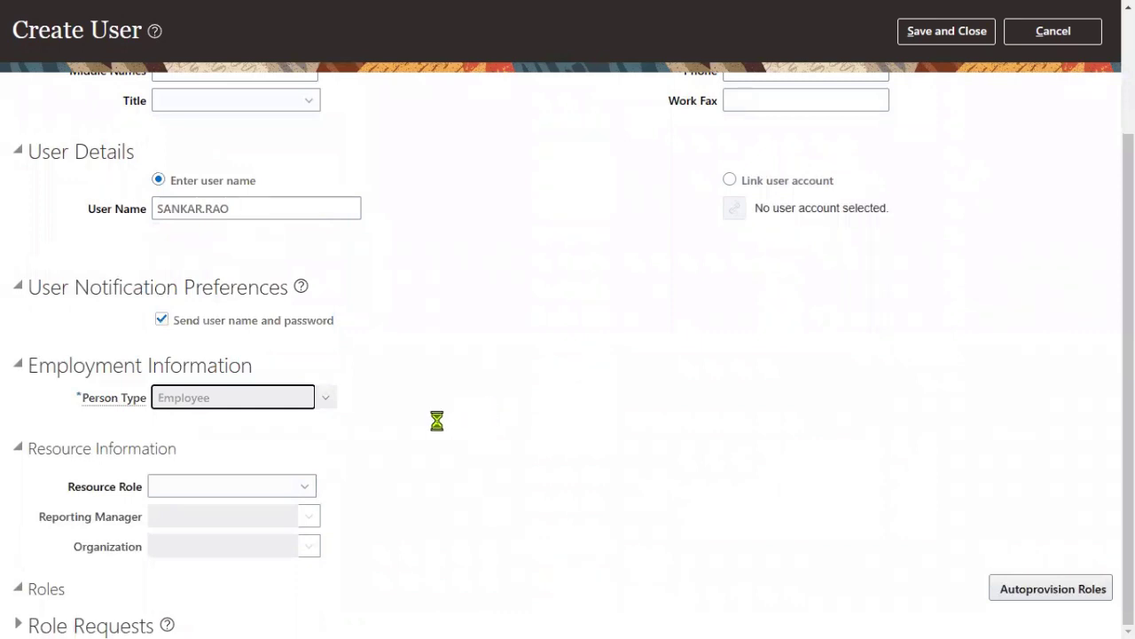
left_click(233, 423)
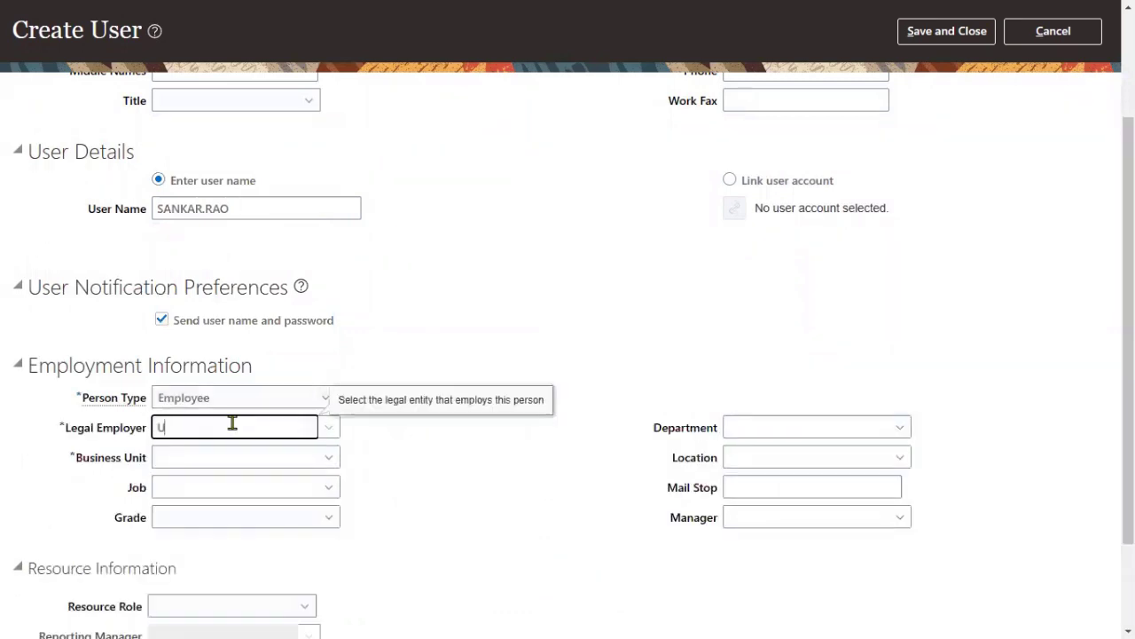
type("US1")
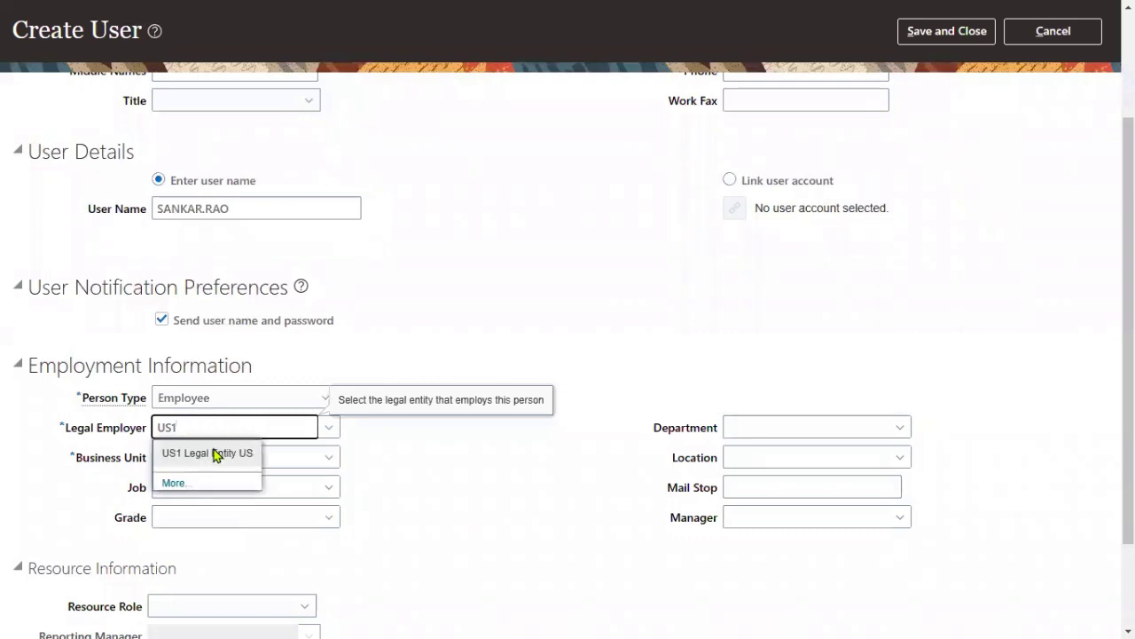
left_click(222, 452)
left_click(240, 453)
type("US1 Business Unit")
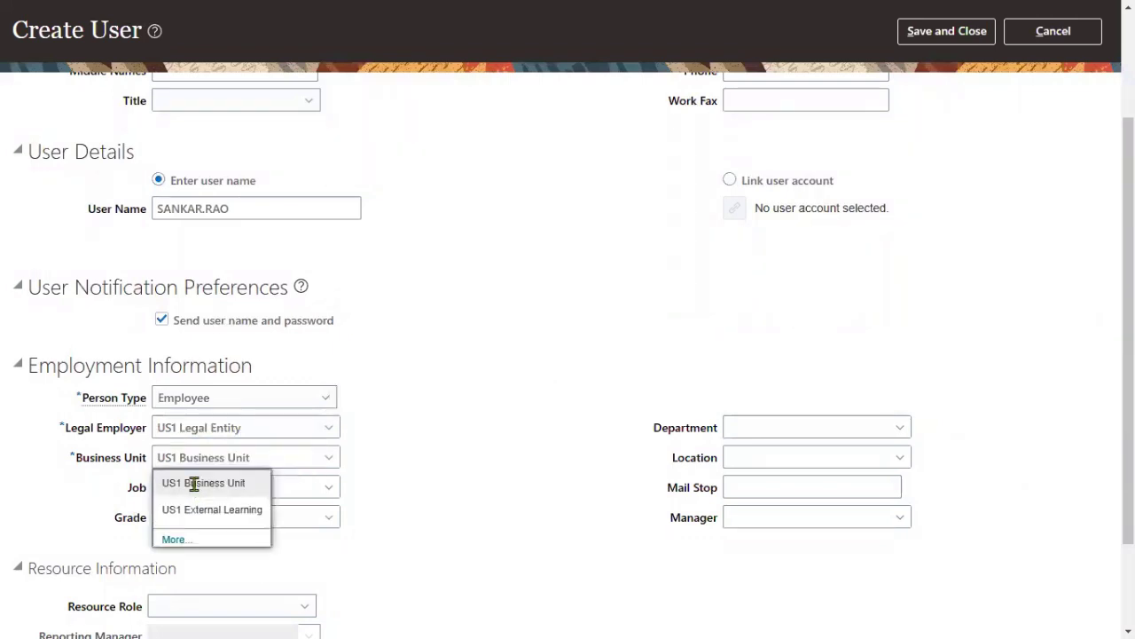
left_click(194, 484)
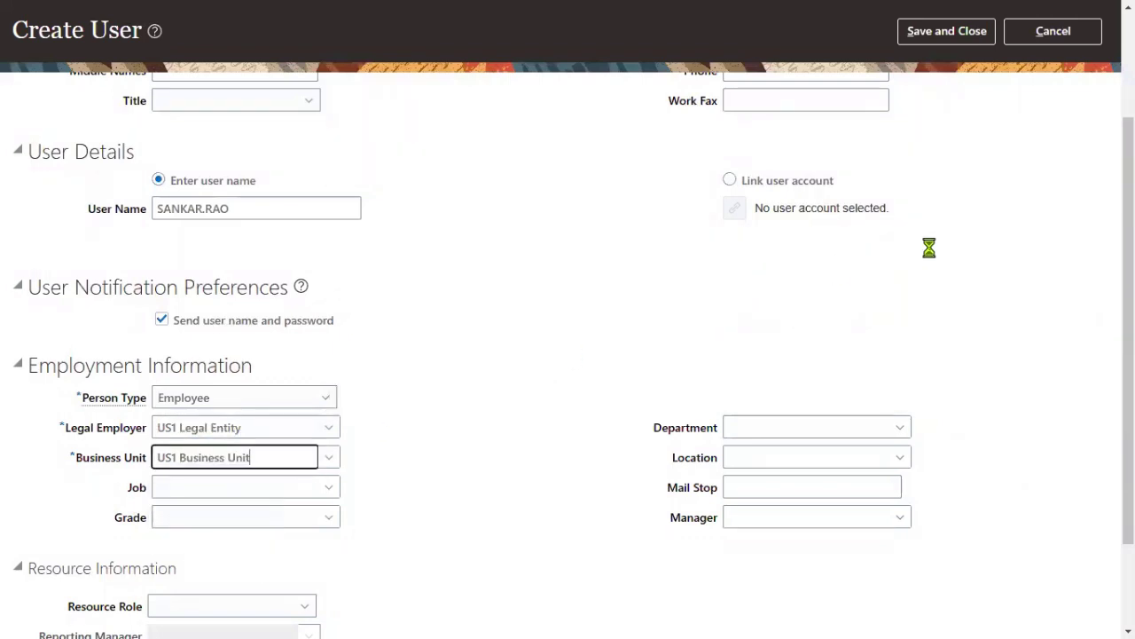
scroll(930, 246, "up", 3)
left_click(946, 78)
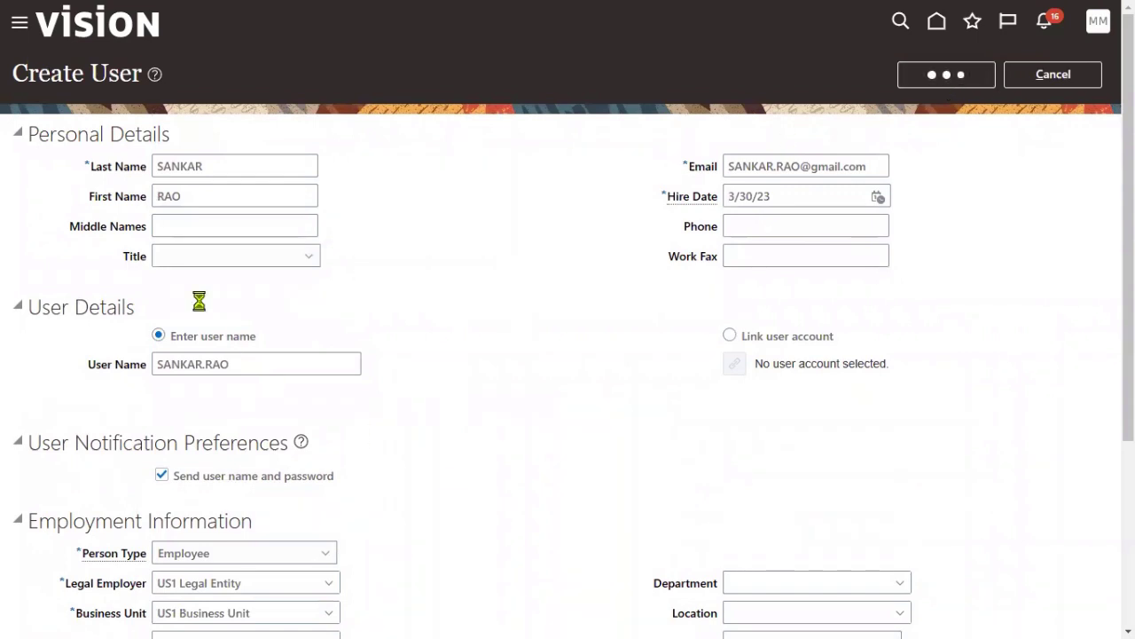
- Select the whole user name value on the saved user form
triple_click(248, 364)
key("ctrl+c")
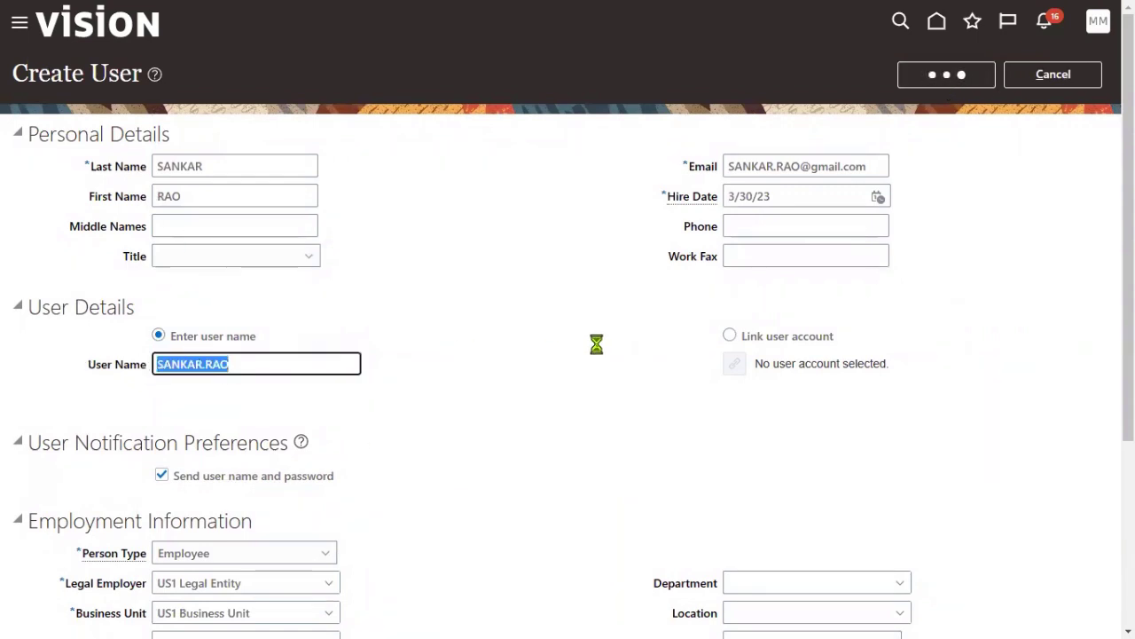
left_click(597, 343)
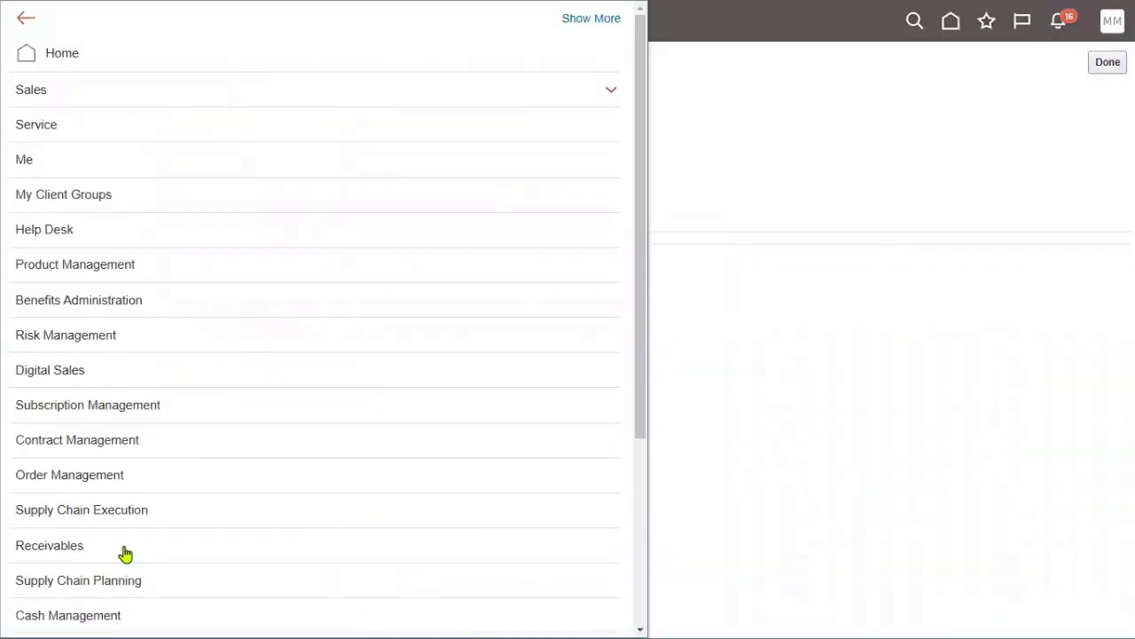
- Open the Security Console from the navigator's Tools group and go to Users
scroll(124, 552, "down", 3)
left_click(88, 524)
scroll(142, 525, "down", 2)
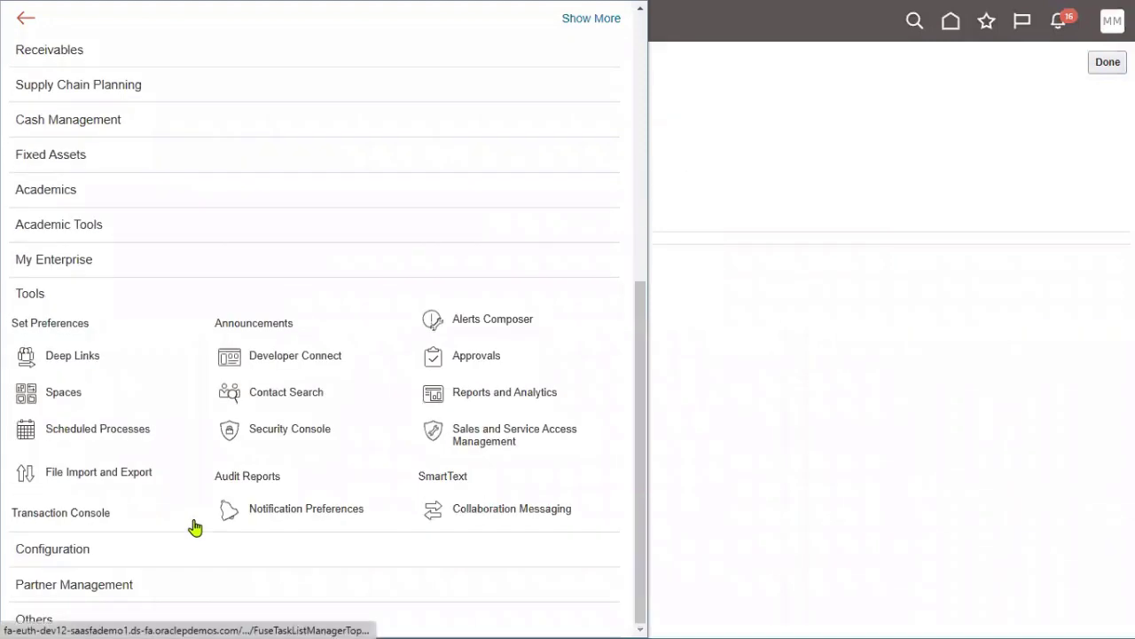
left_click(308, 432)
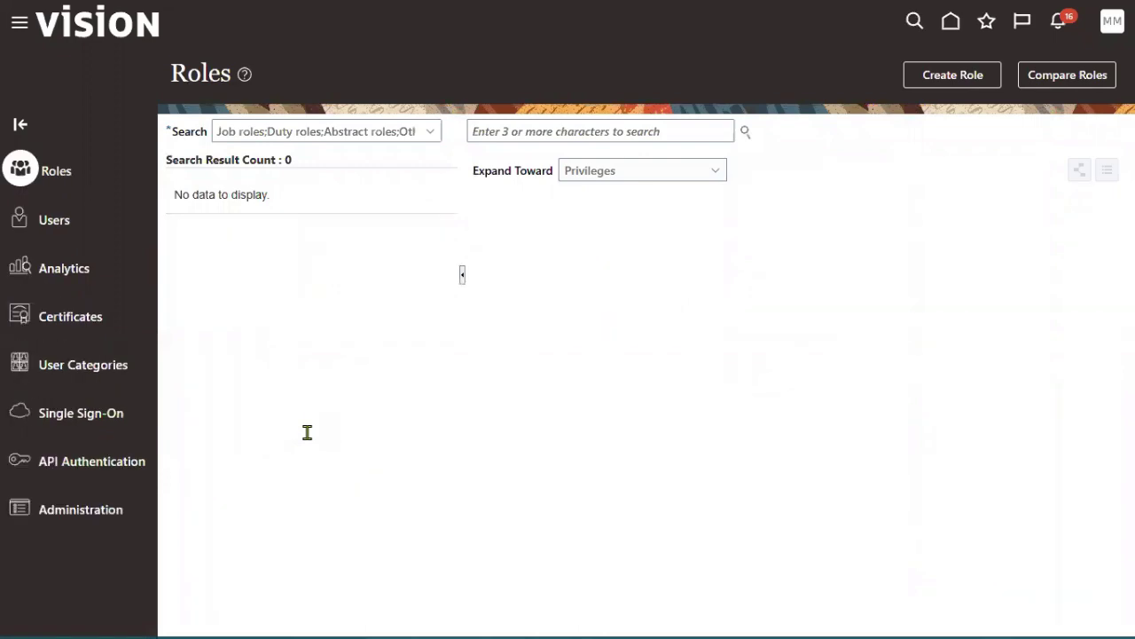
left_click(60, 220)
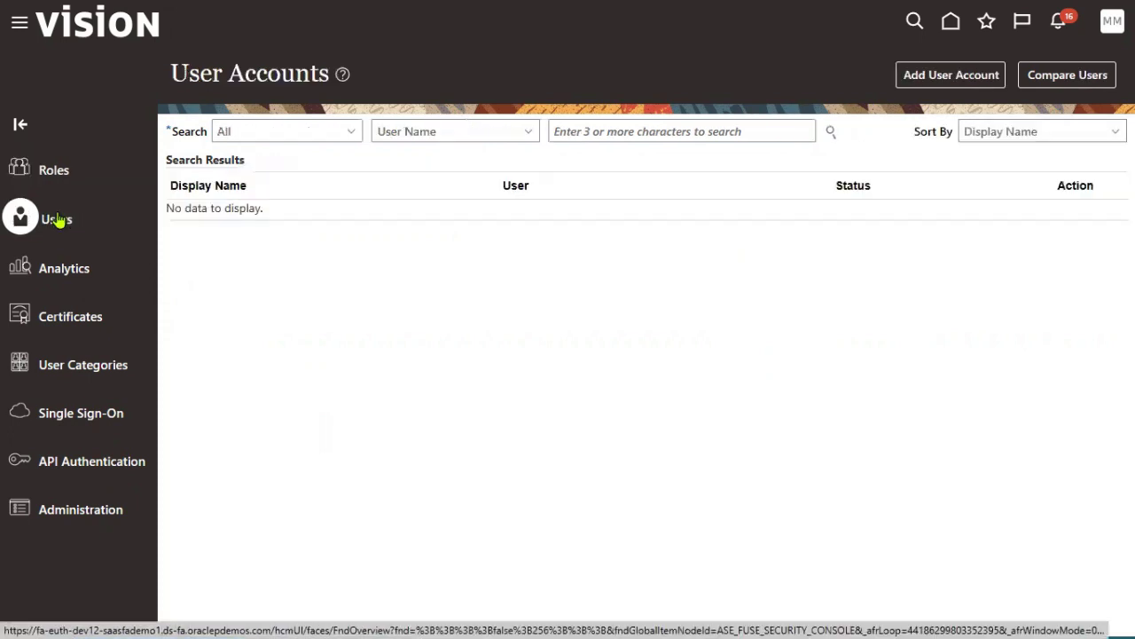
- Search for the pasted username and open the user's account details
left_click(645, 131)
key("ctrl+v")
key("Return")
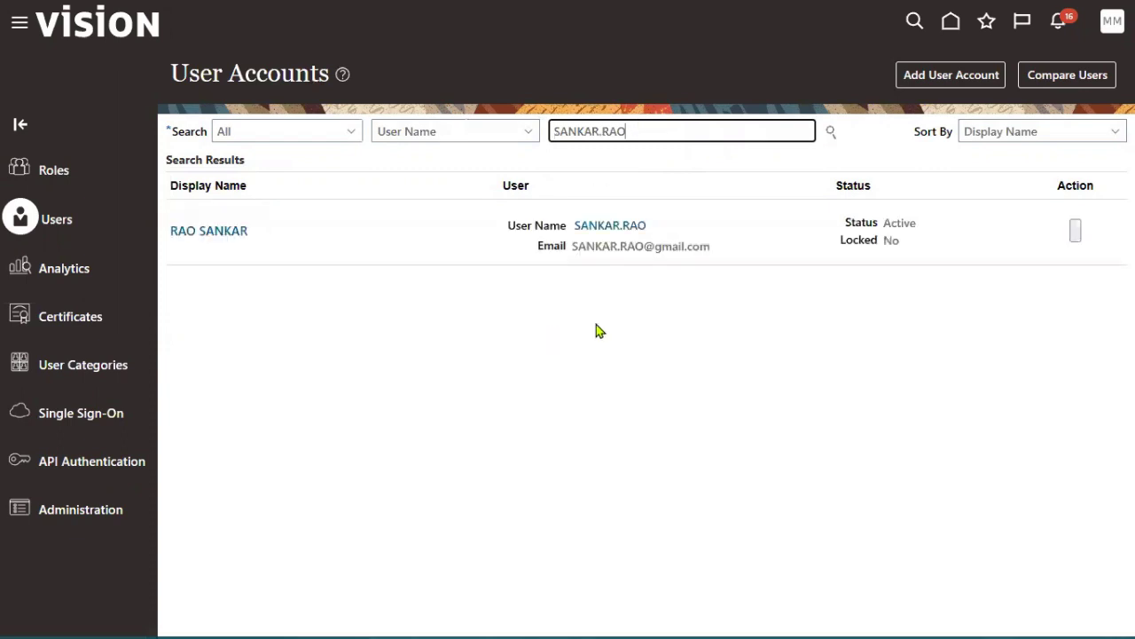
left_click(647, 229)
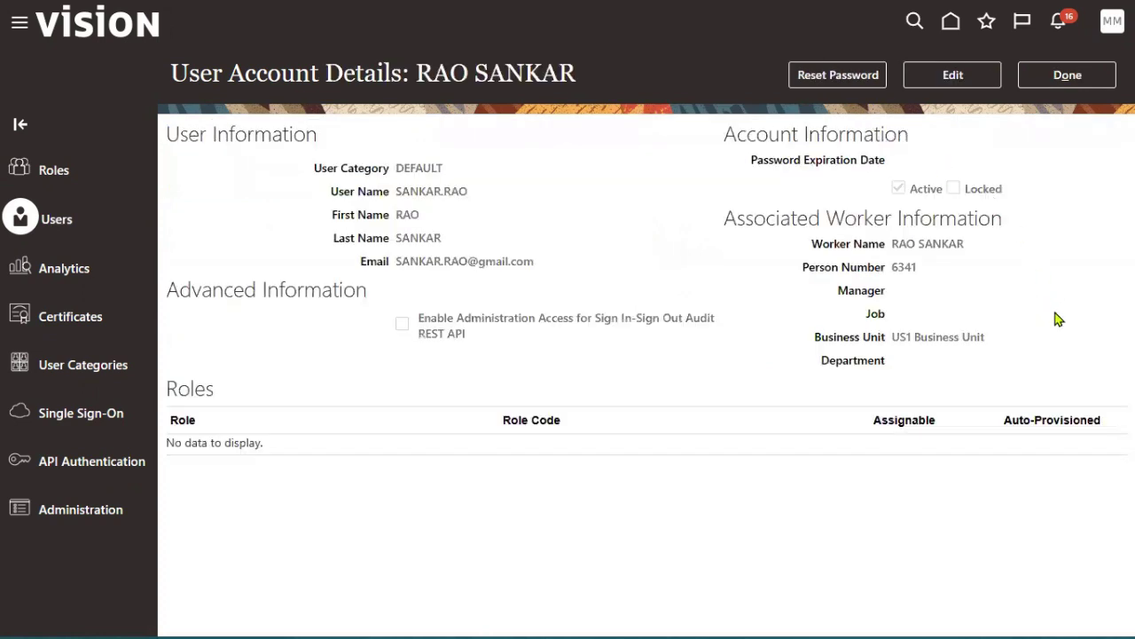
- Reset the account's password by manually entering and confirming a new password
left_click(844, 82)
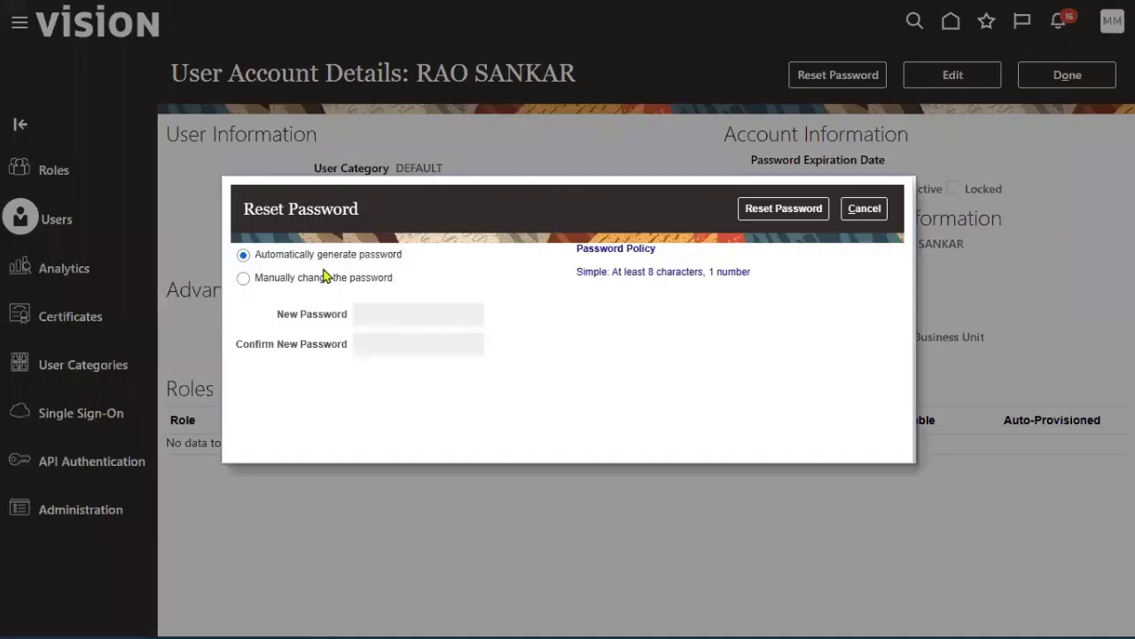
left_click(324, 280)
left_click(417, 315)
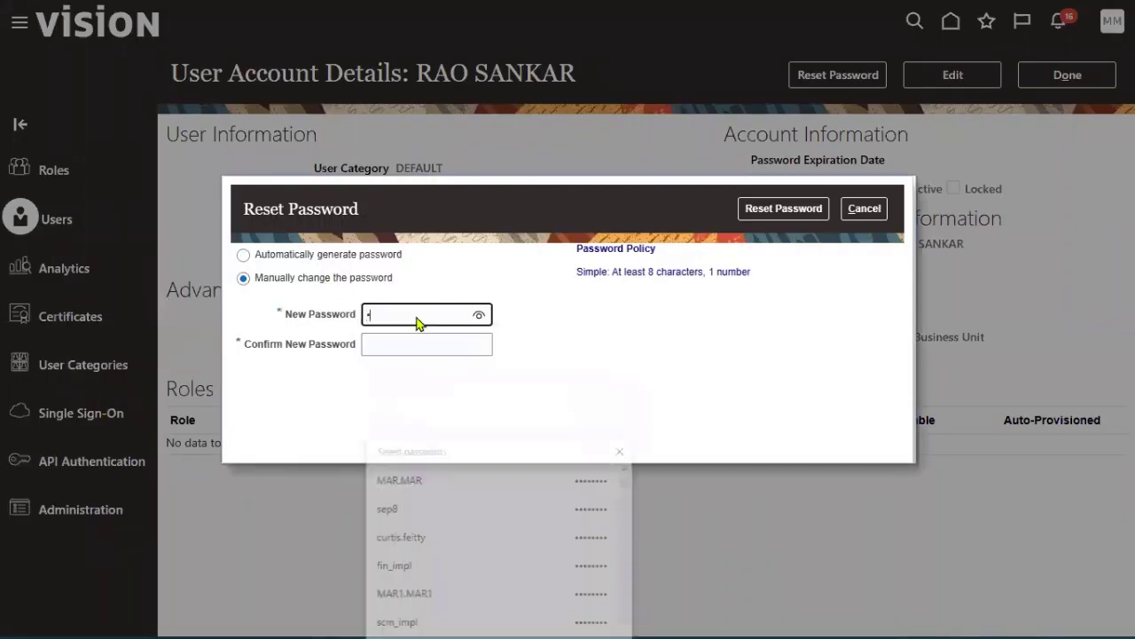
type("••••••••")
key("Tab")
type("•")
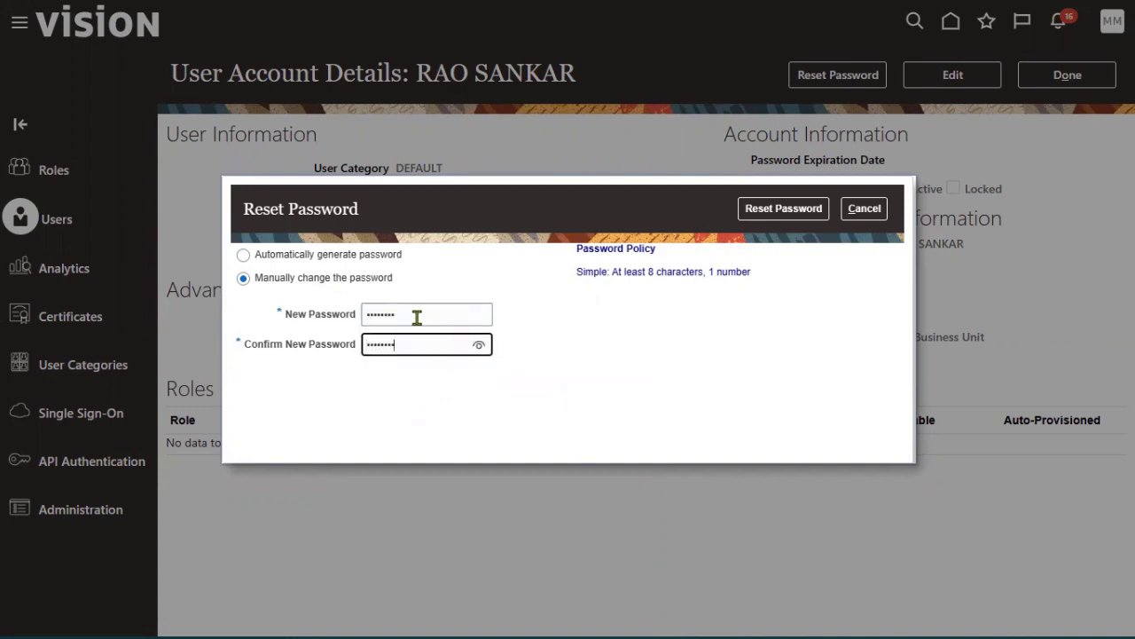
type("•••••••")
left_click(817, 213)
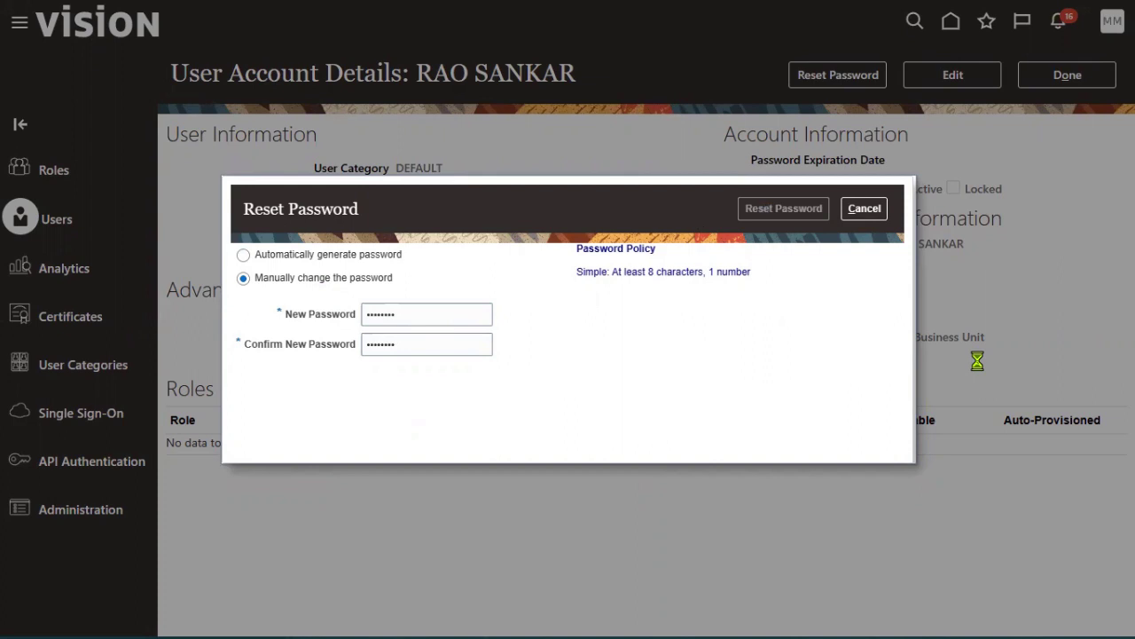
- Edit the account and add the Accounts Payable Supervisor role
left_click(971, 76)
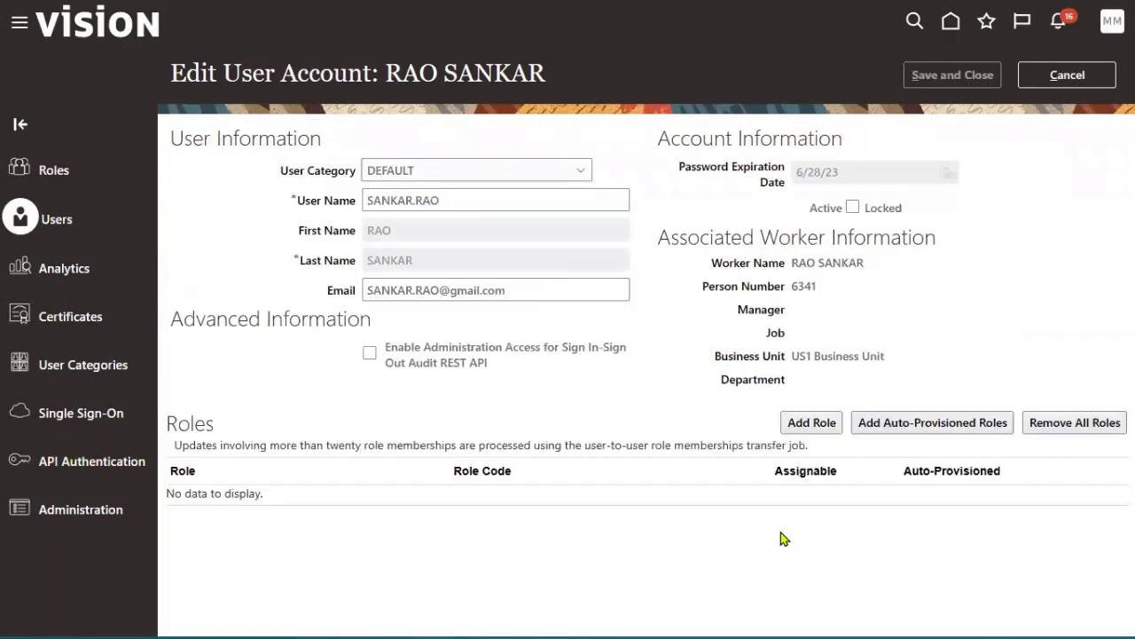
left_click(803, 422)
left_click(576, 152)
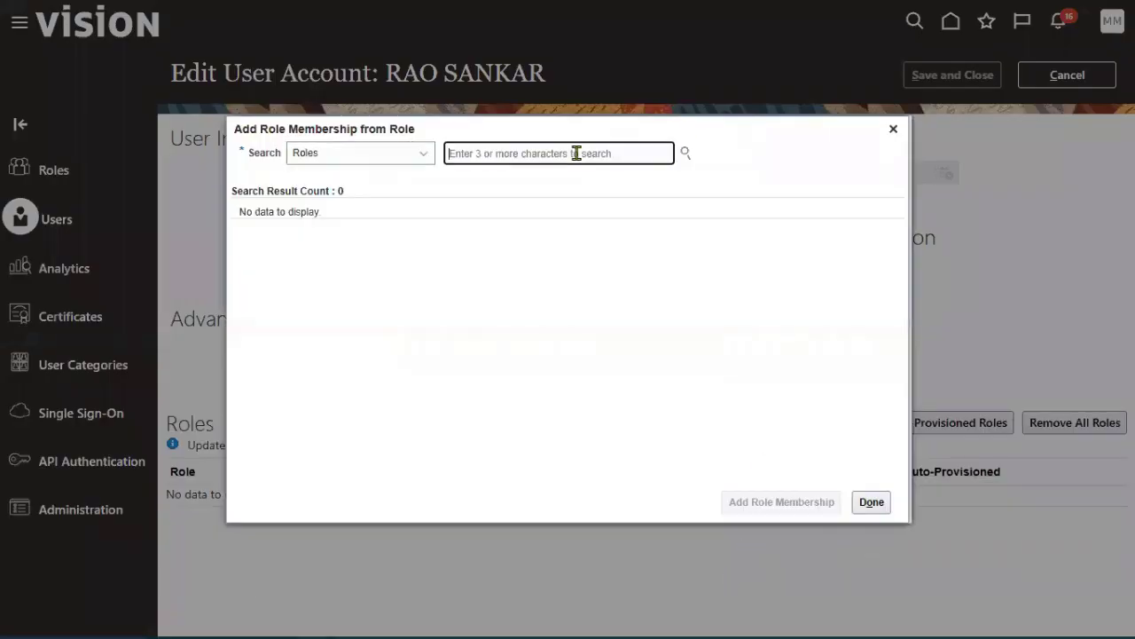
type("Ad")
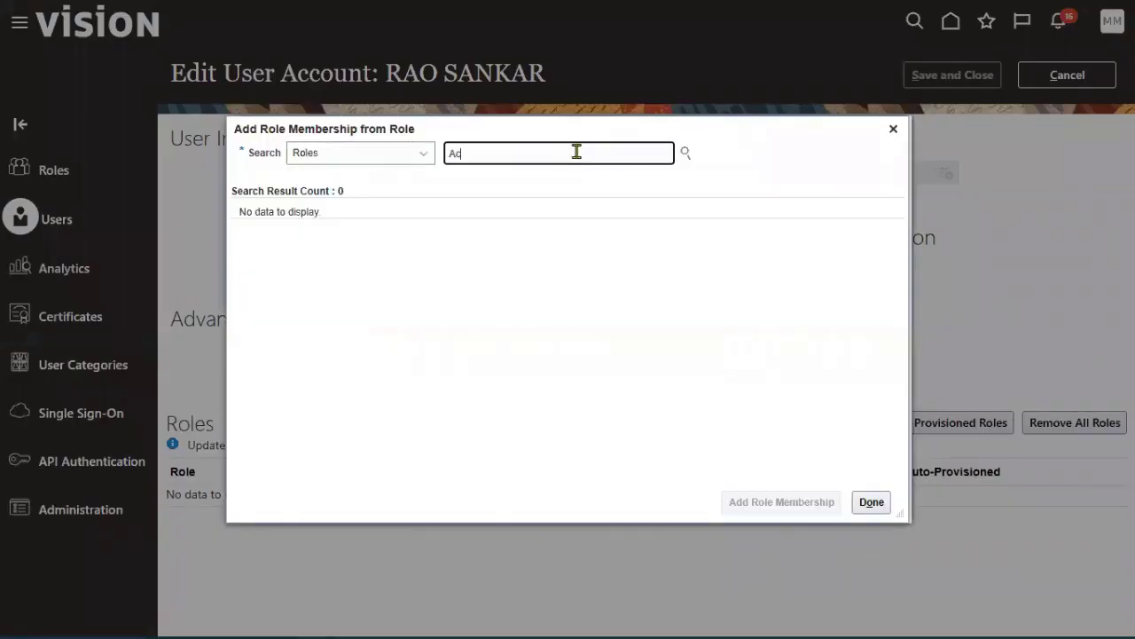
type("counts Payable Manager")
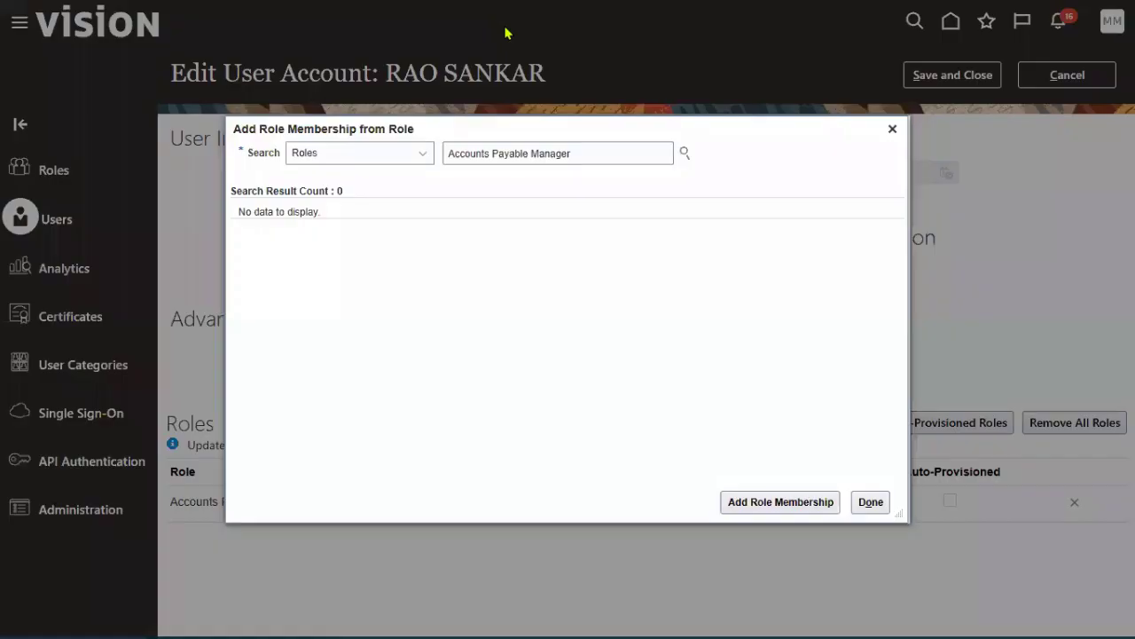
left_click_drag(533, 154, 626, 164)
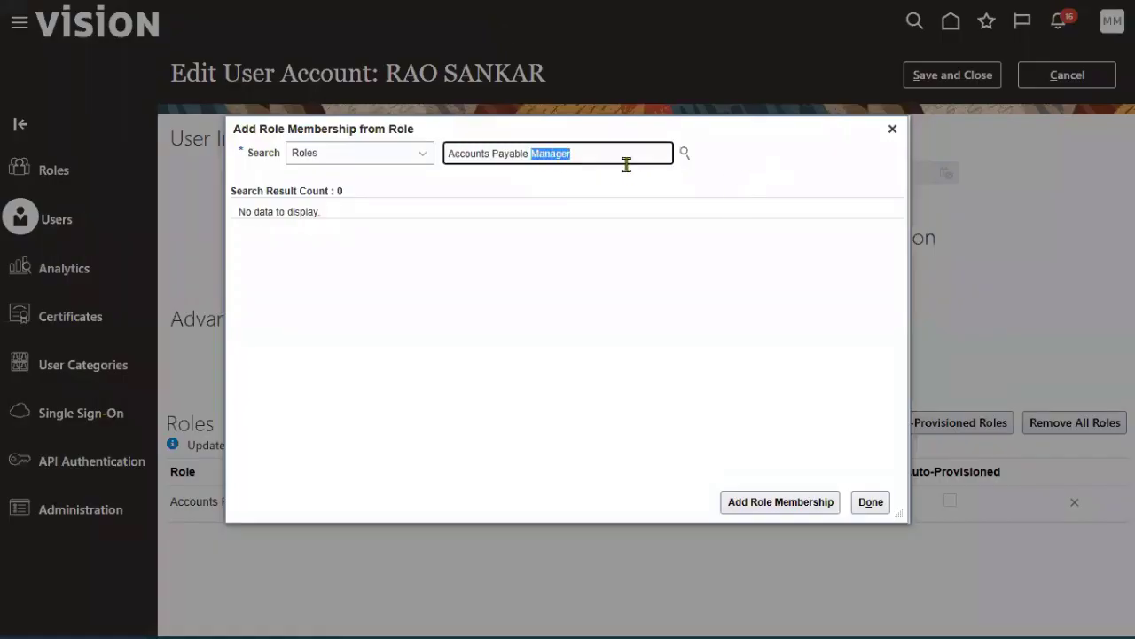
type("sup")
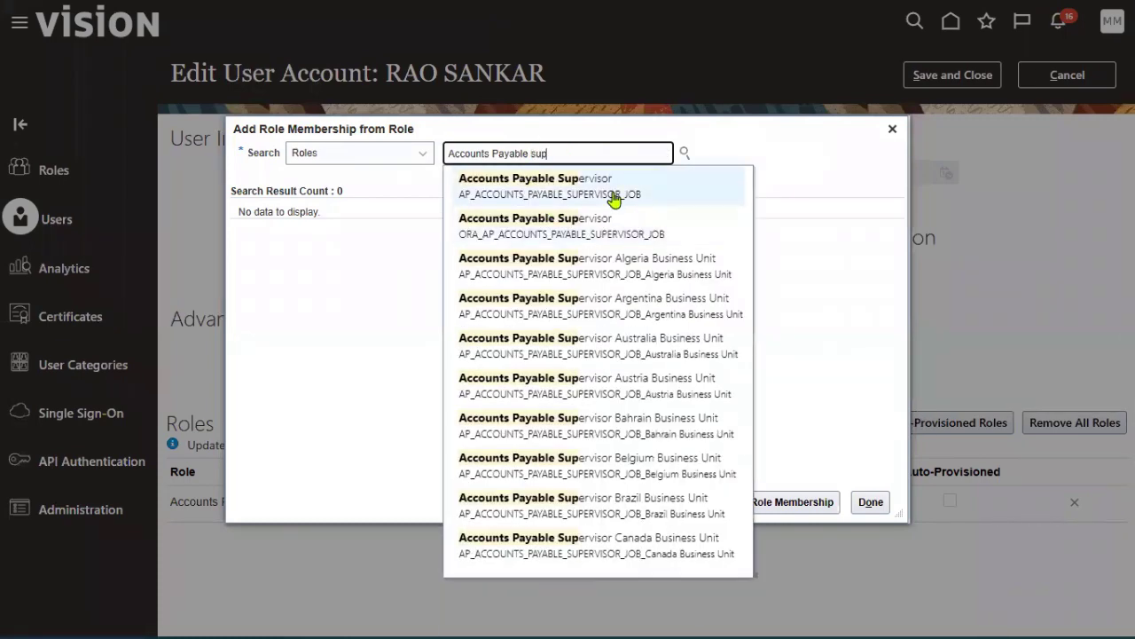
left_click(614, 196)
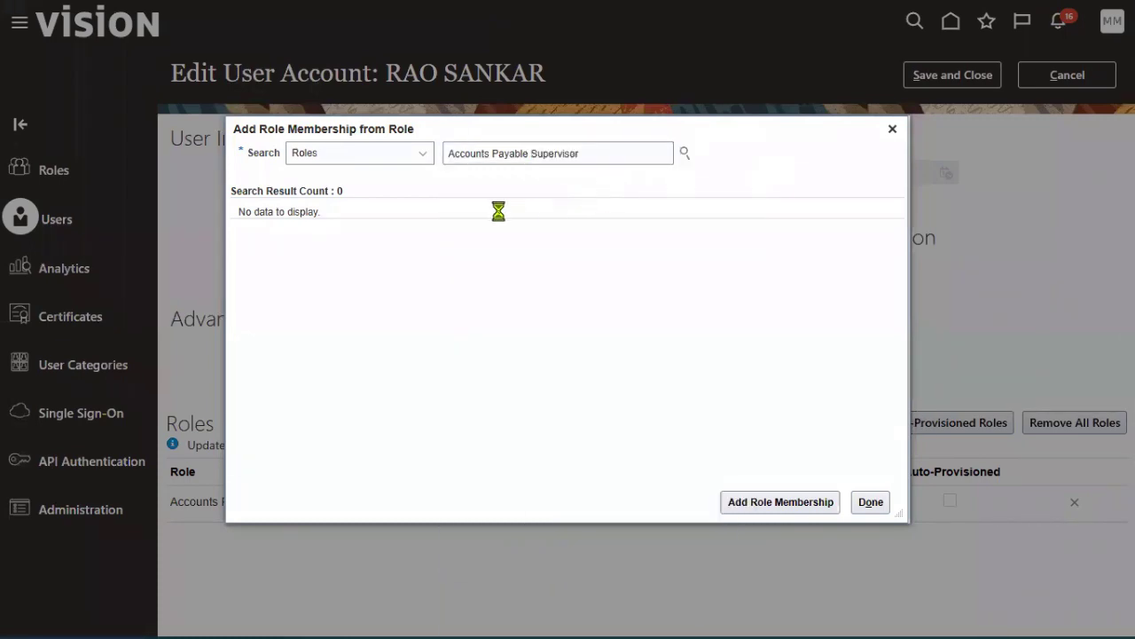
left_click(780, 502)
- Add the Accounts Payable Specialist role to the account
left_click_drag(536, 154, 624, 155)
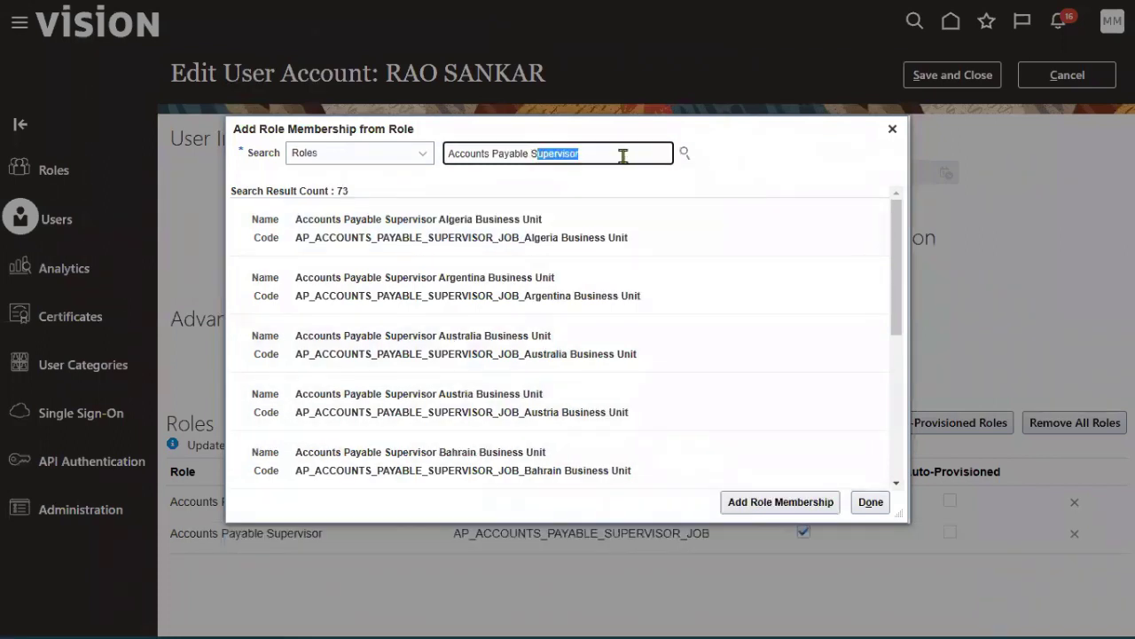
type("sp")
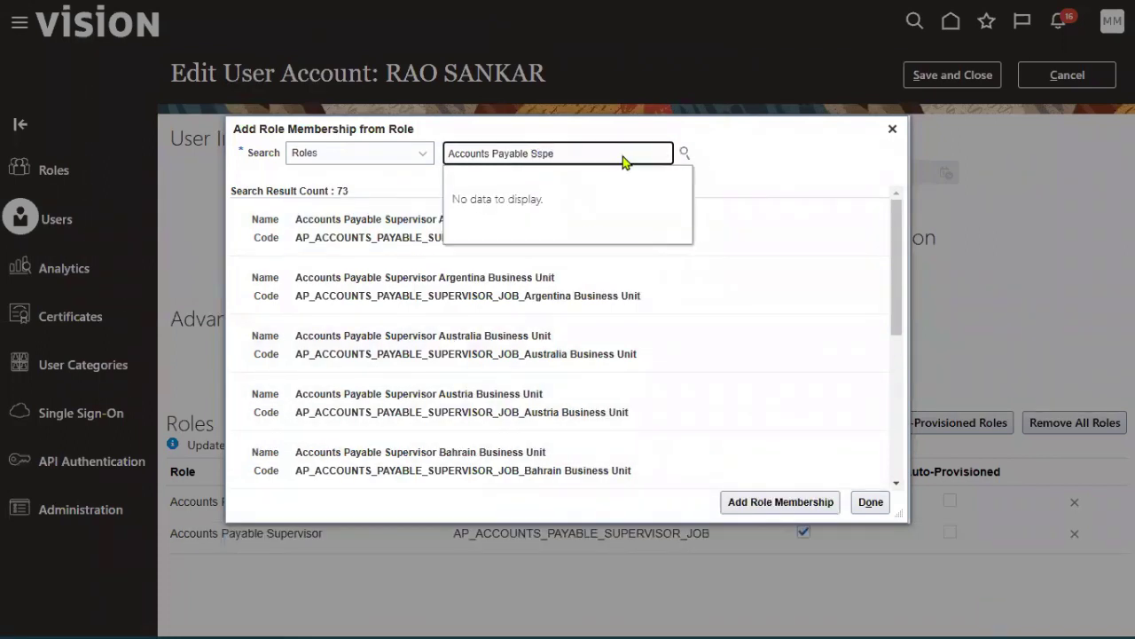
key("BackSpace")
key("BackSpace")
type("p")
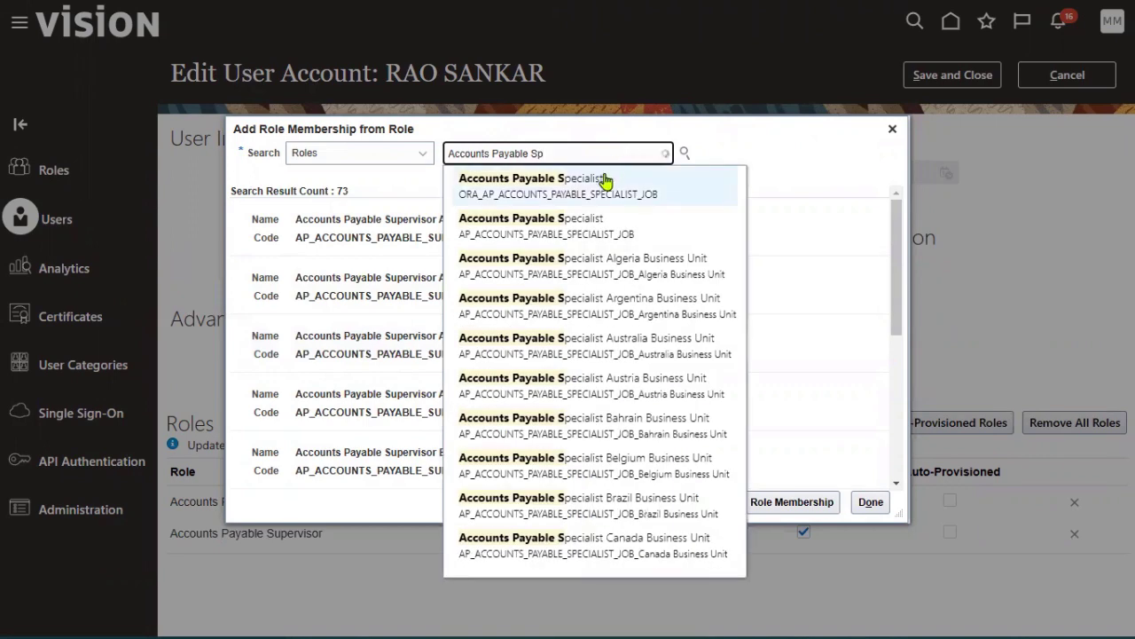
left_click(595, 184)
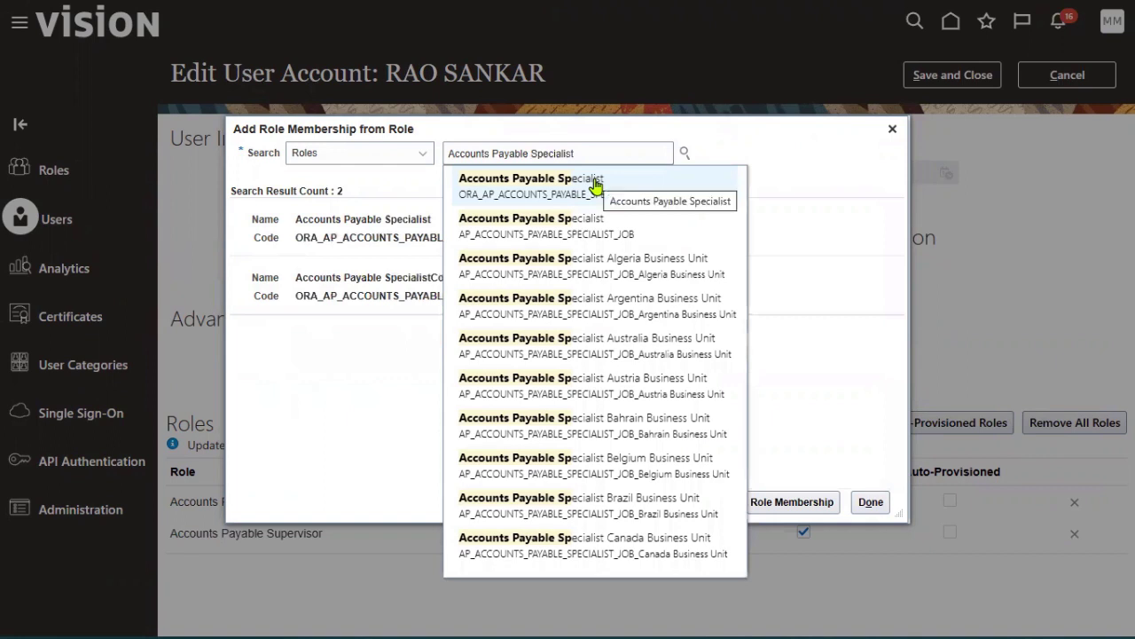
left_click(367, 232)
left_click(809, 506)
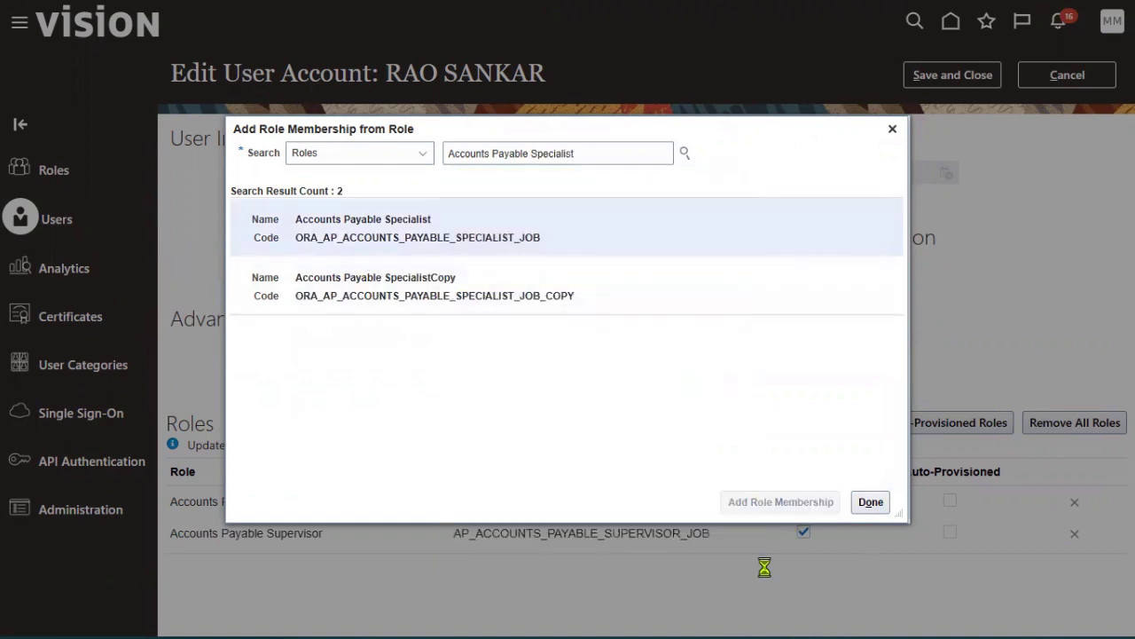
- Add the Employee role and close the role search dialog
triple_click(608, 156)
type("employ")
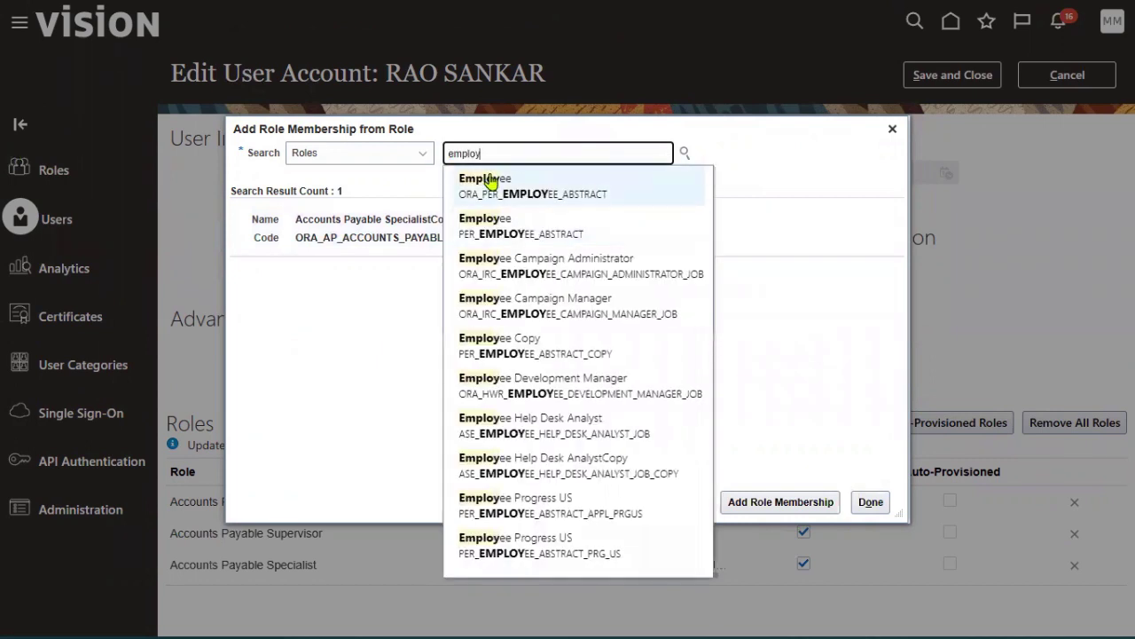
left_click(488, 184)
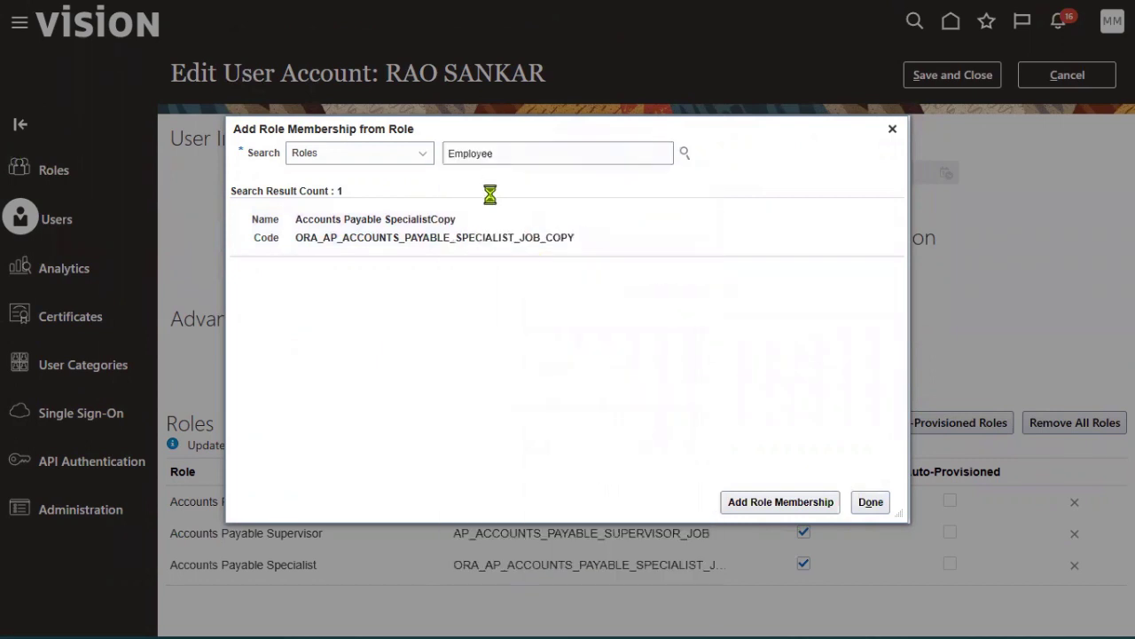
left_click(786, 502)
left_click(867, 502)
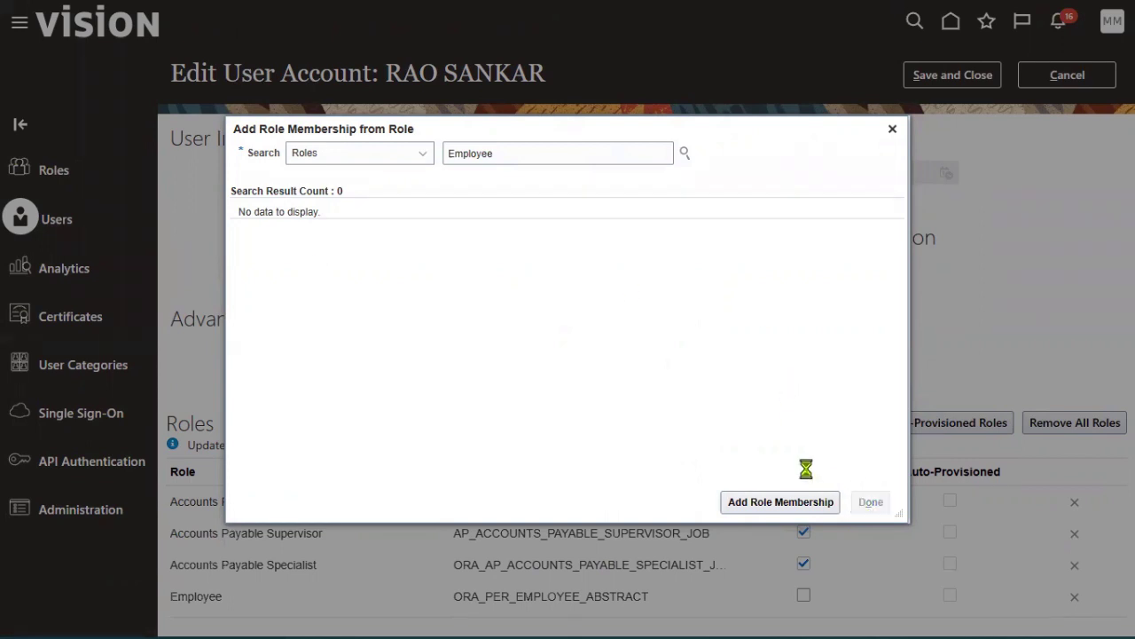
- Save the account's role changes, leave the account page, and open Setup and Maintenance
left_click(953, 75)
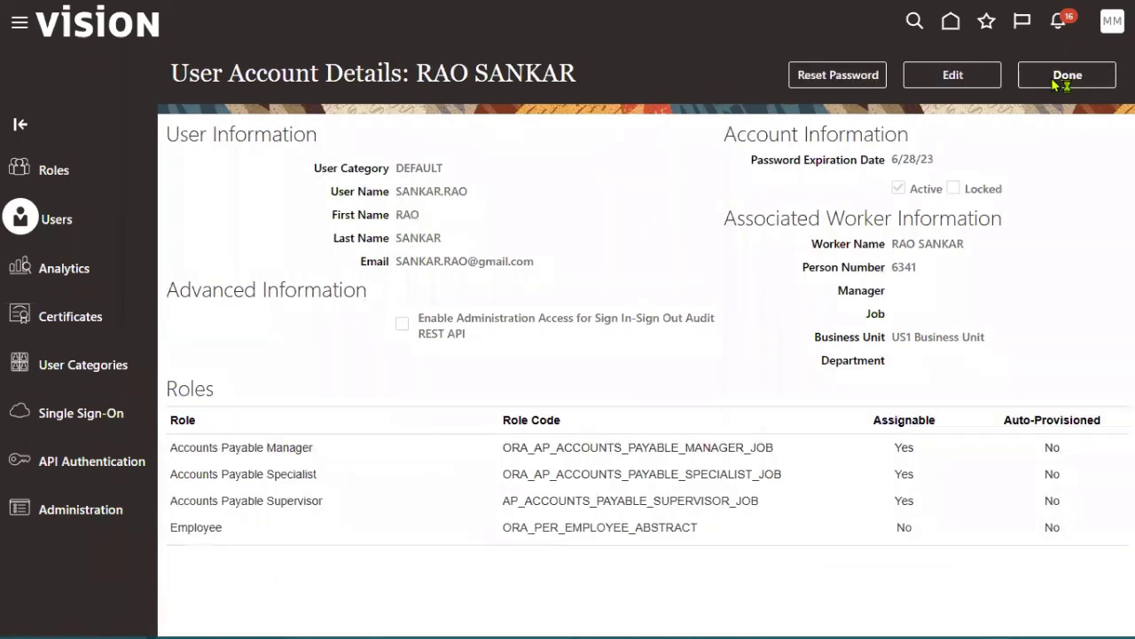
left_click(1061, 77)
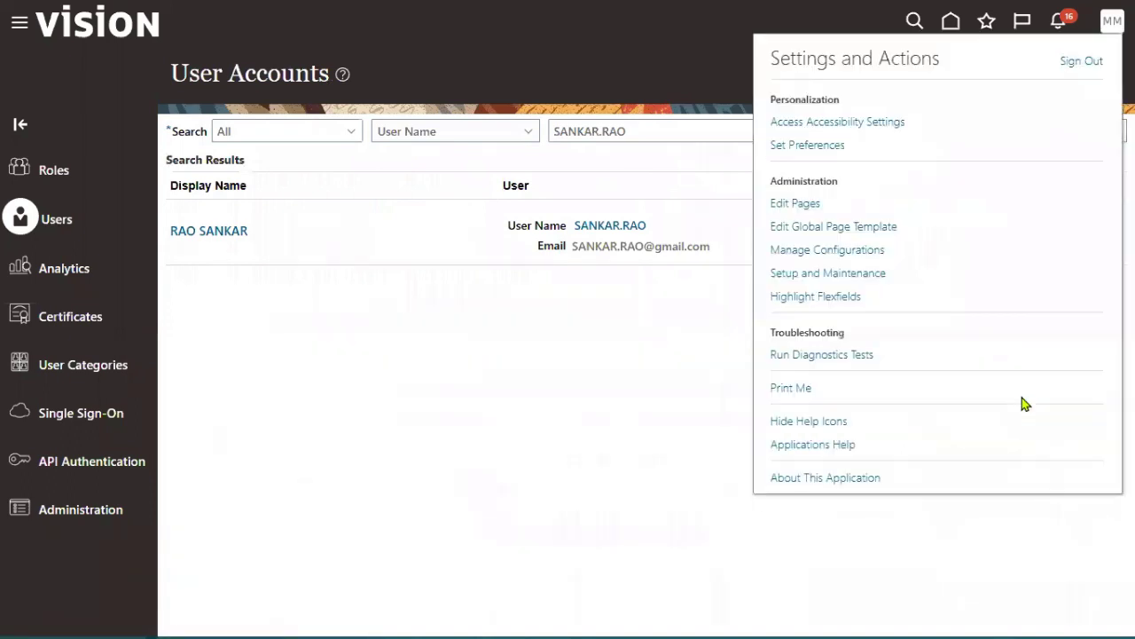
left_click(855, 273)
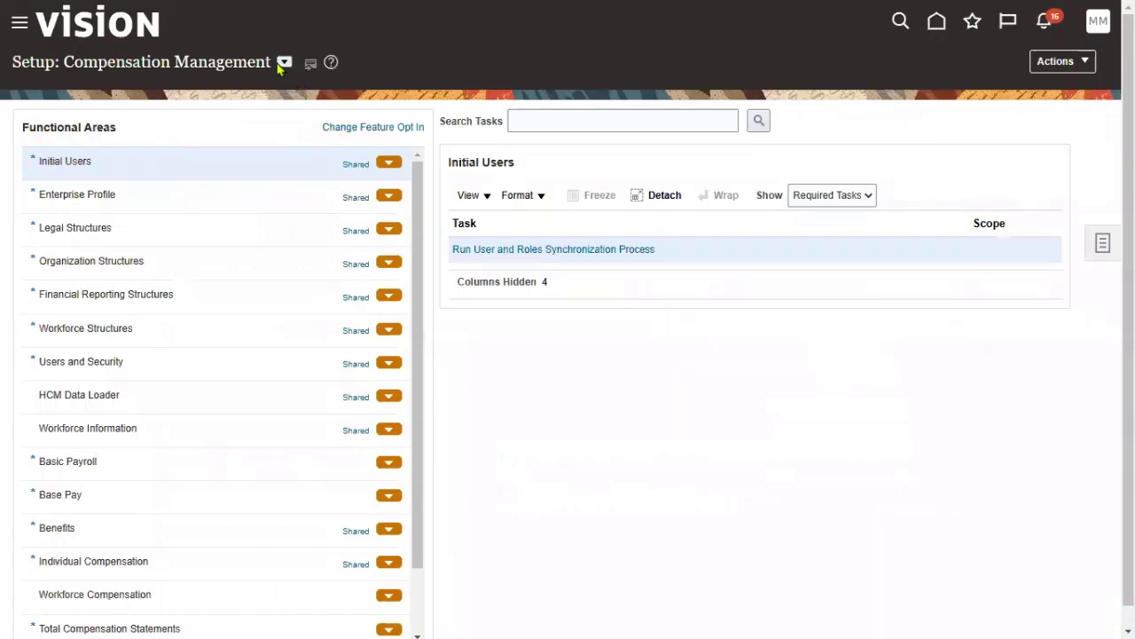
- Under the Financials offering, search tasks for 'data access' and open Manage Data Access for Users
left_click(284, 62)
left_click(302, 170)
left_click(571, 117)
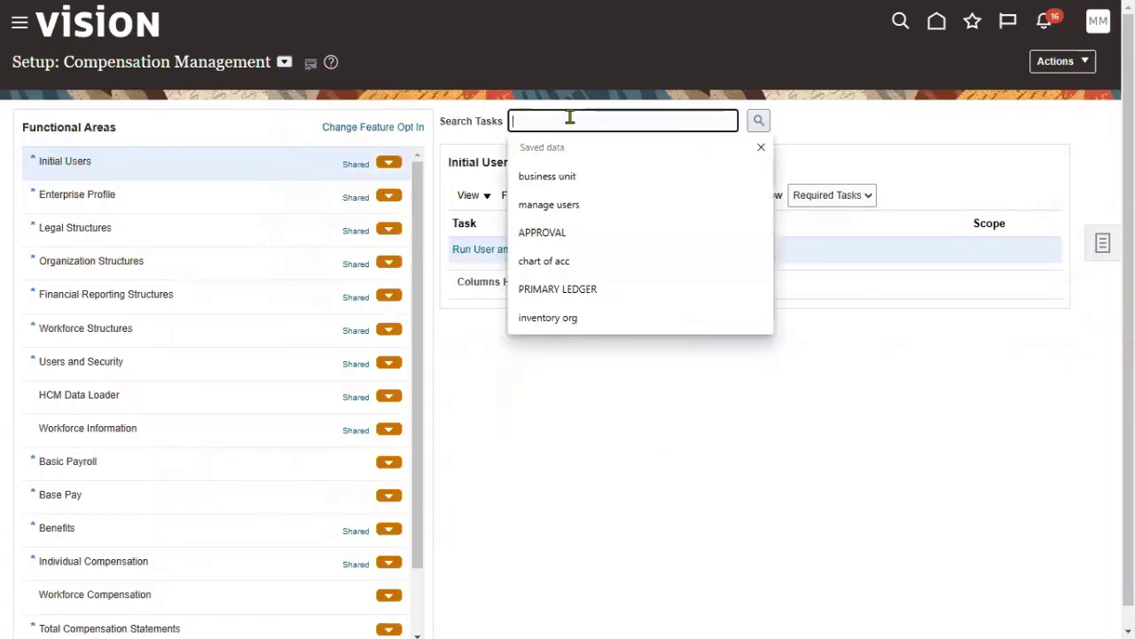
type("daa")
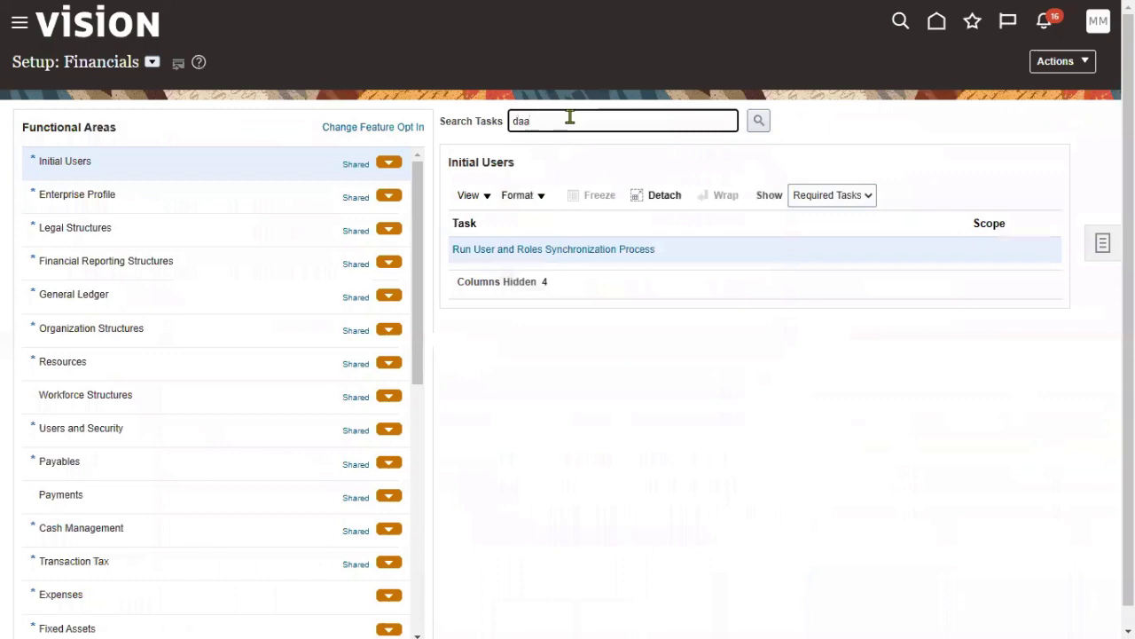
key("BackSpace")
type("ta access")
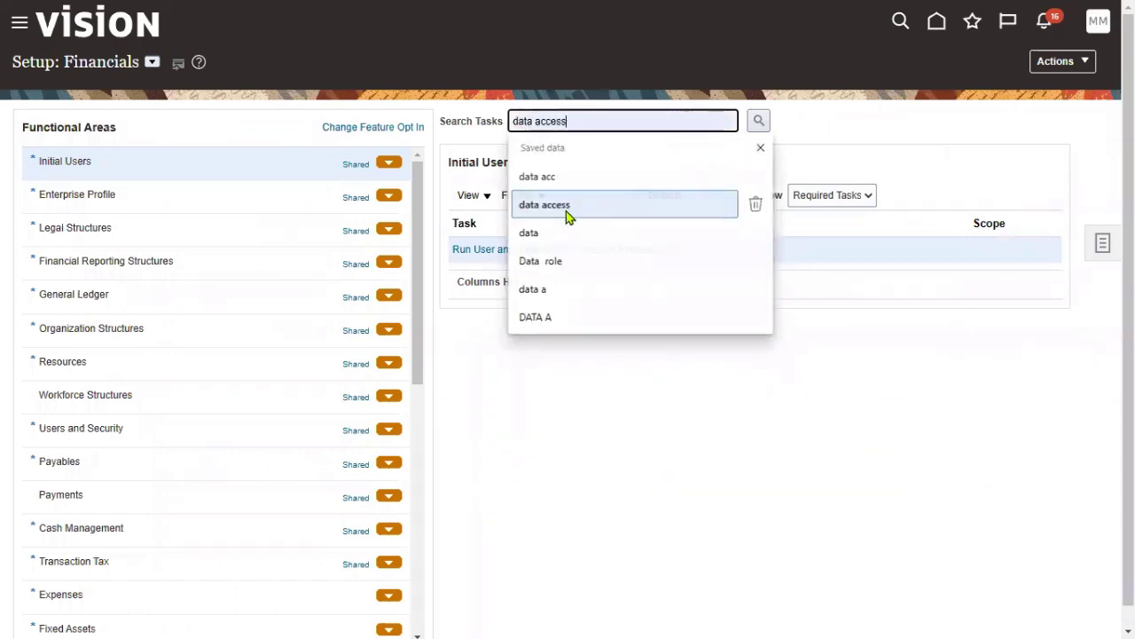
left_click(571, 211)
left_click(758, 120)
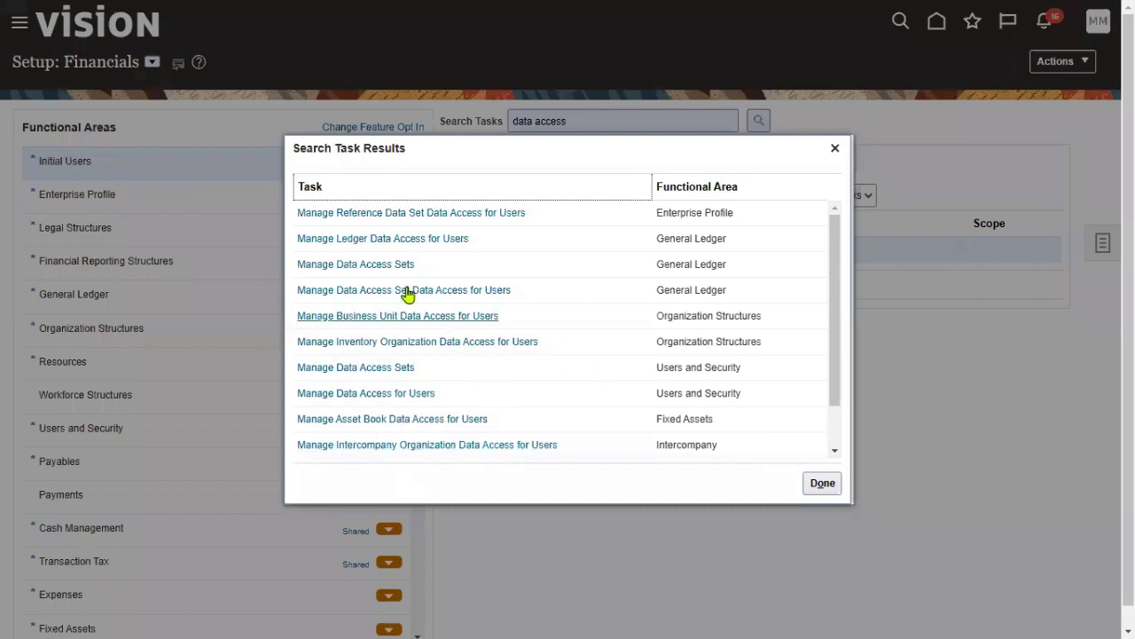
left_click(402, 393)
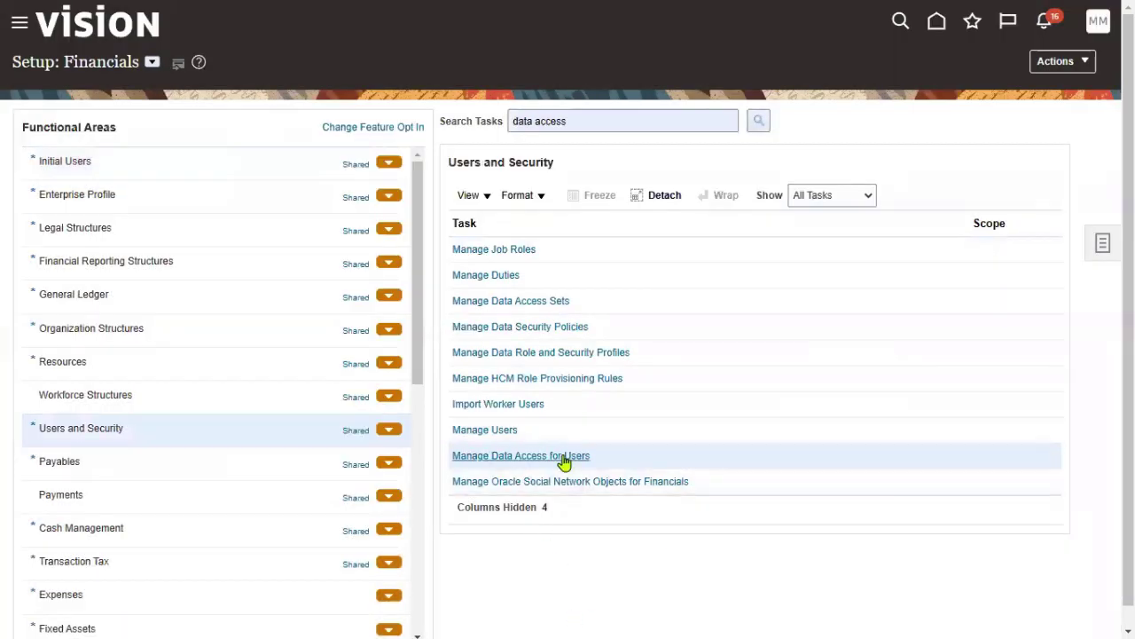
left_click(562, 457)
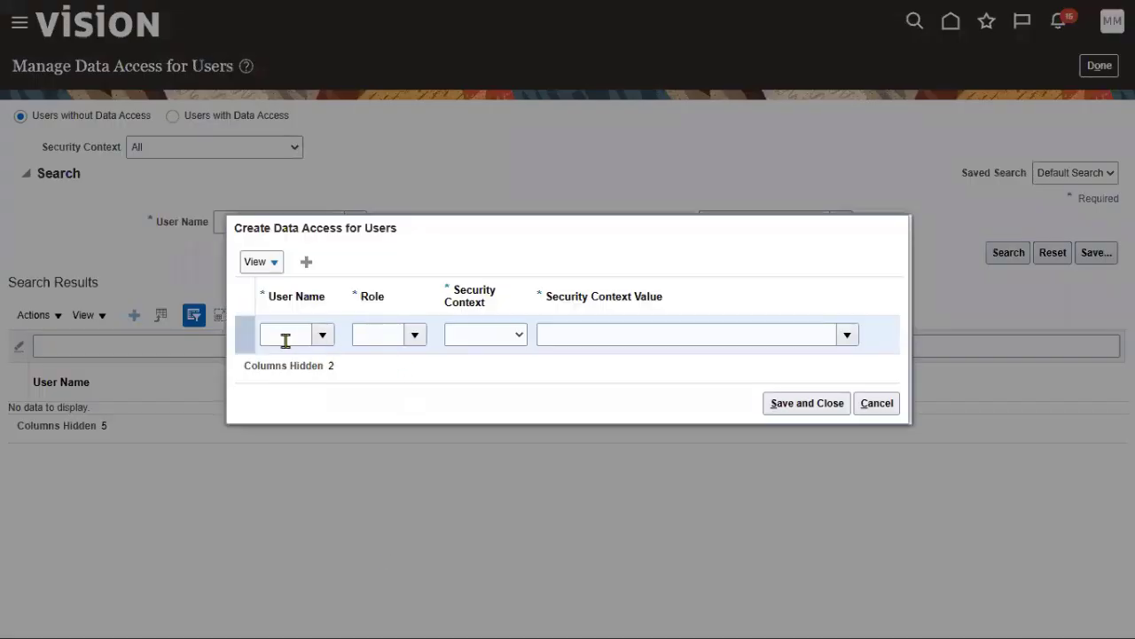
- Add a data access row for the new user: Accounts Payable Manager, Business unit, US1 Business Unit
left_click(286, 335)
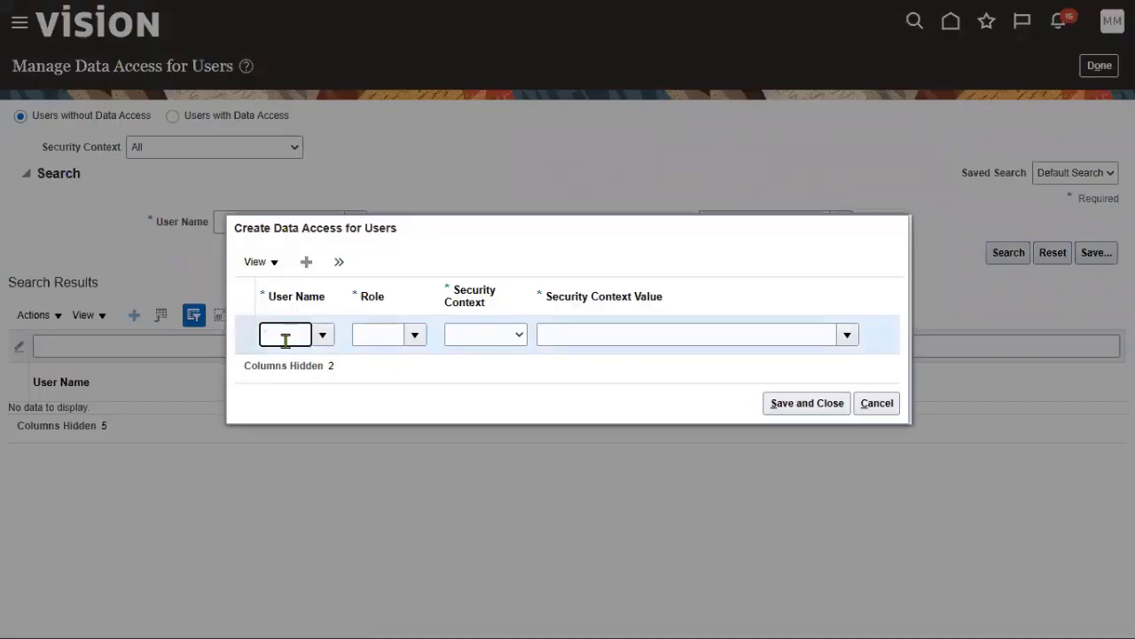
type("SAM")
type("KAR")
left_click(325, 362)
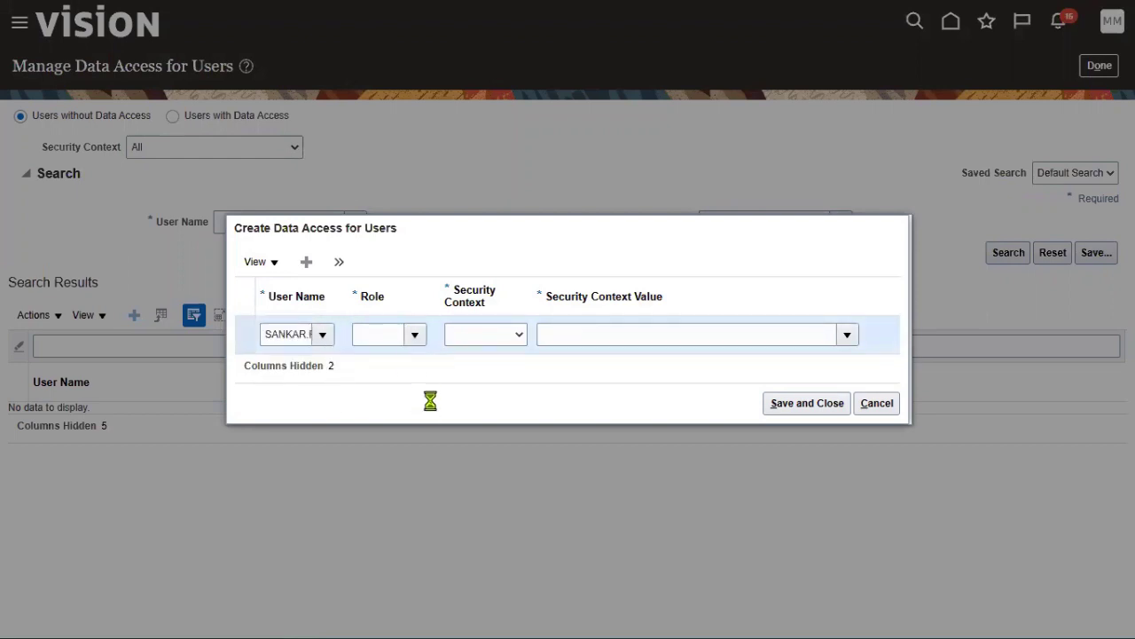
left_click(448, 365)
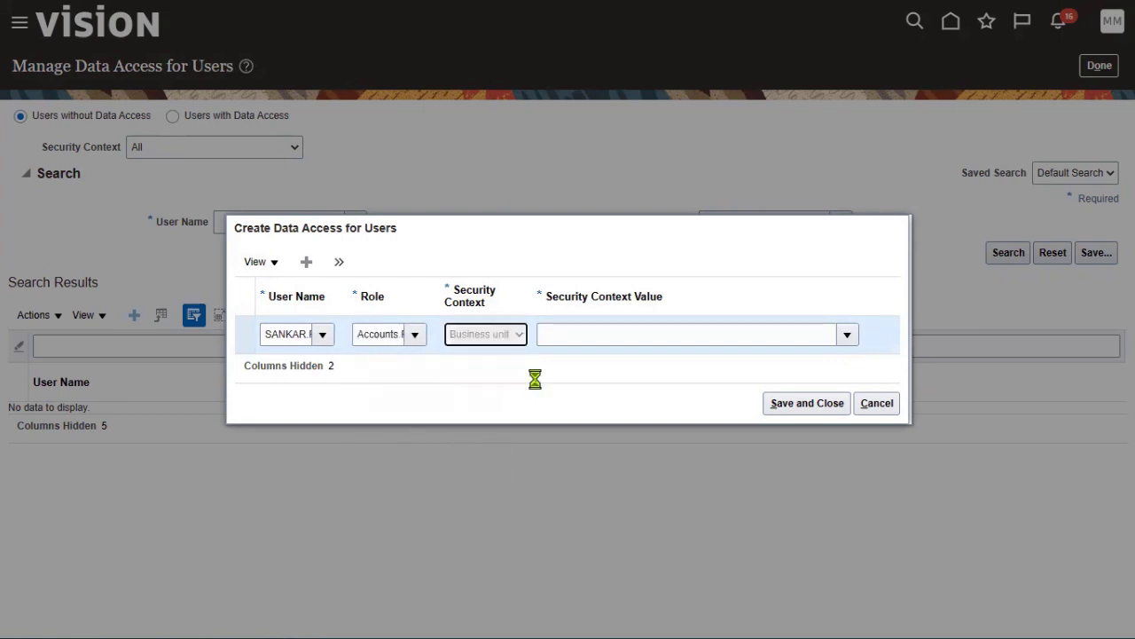
left_click(578, 345)
type("US1")
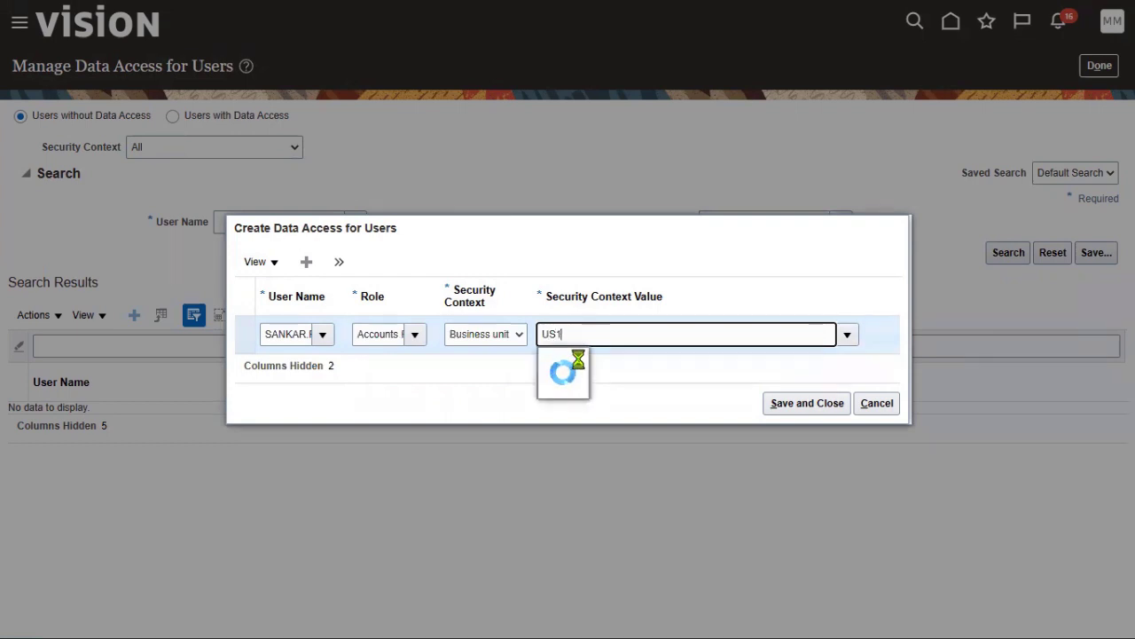
left_click(591, 360)
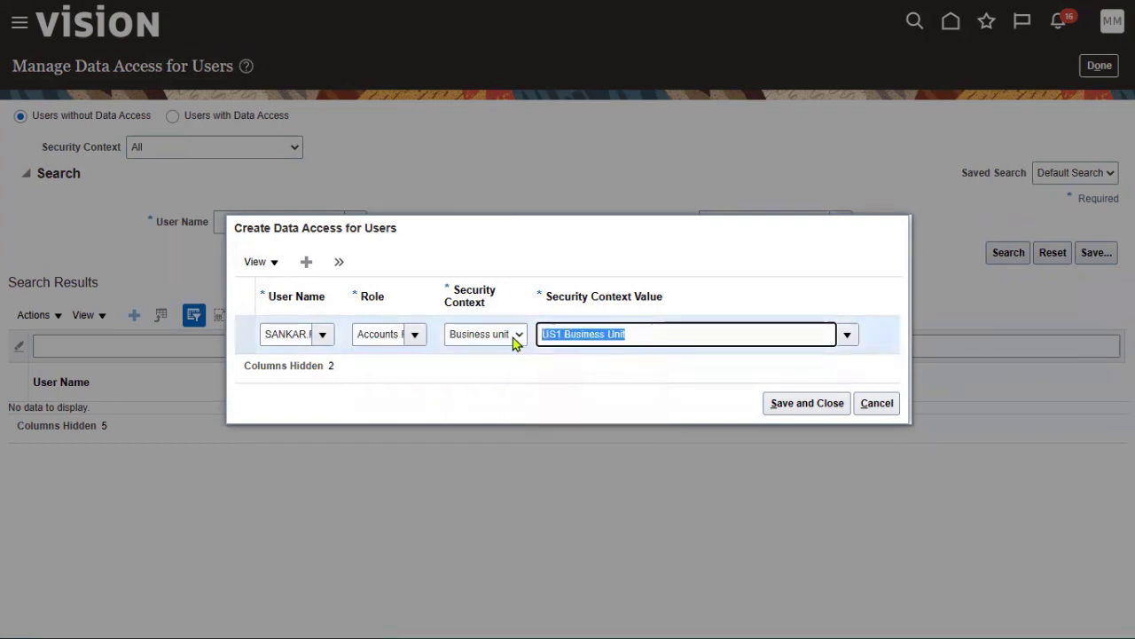
- Add a second row for Accounts Payable Specialist with Business unit US1 Business Unit
left_click(339, 295)
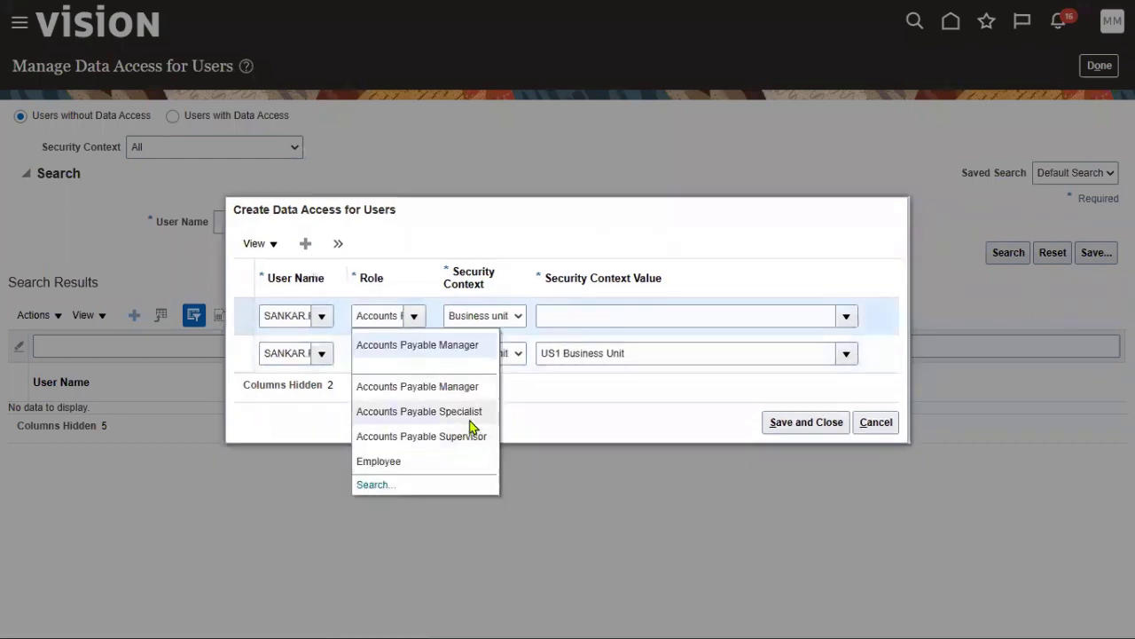
left_click(470, 413)
key("Tab")
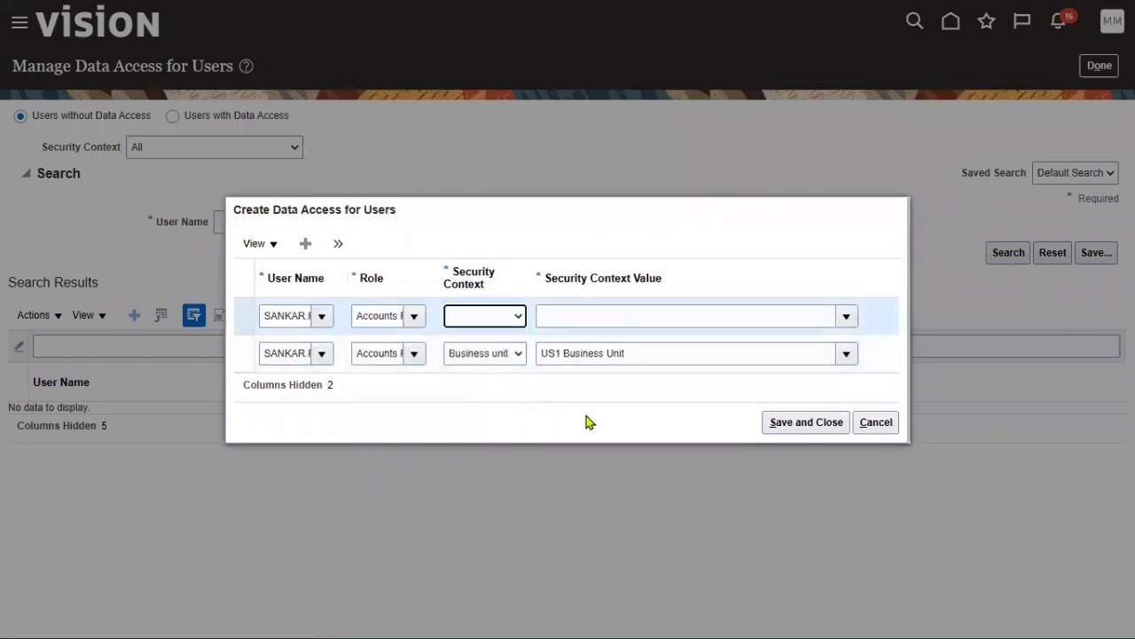
key("Down")
key("Tab")
type("US1 Business Unit")
left_click(337, 243)
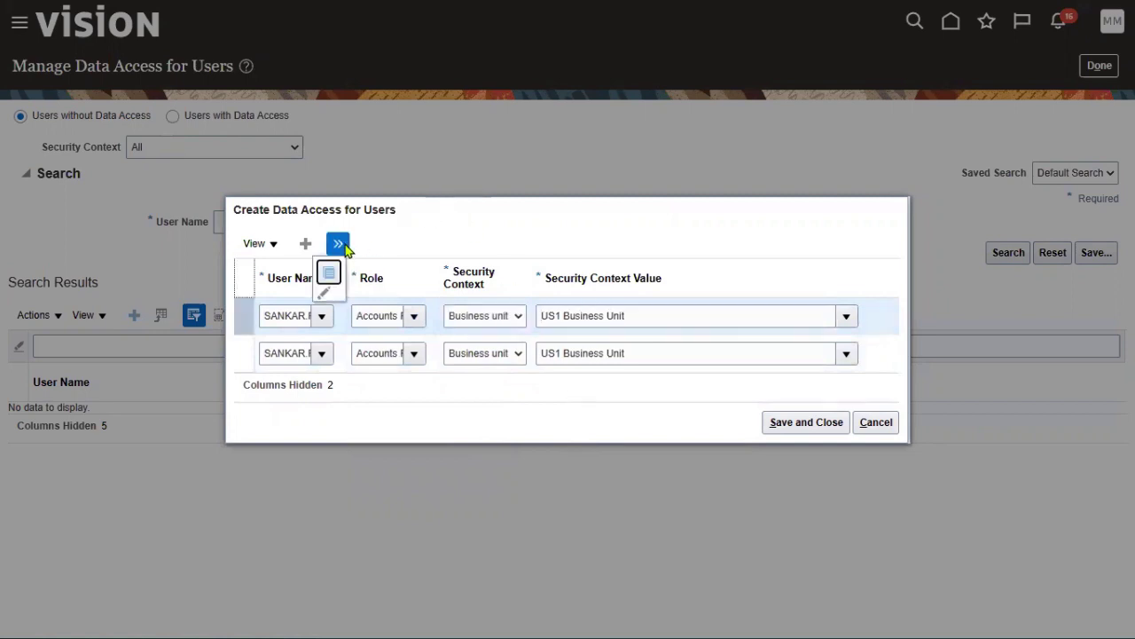
- Add a third row for Accounts Payable Supervisor on US1 Business Unit and save all three
left_click(329, 273)
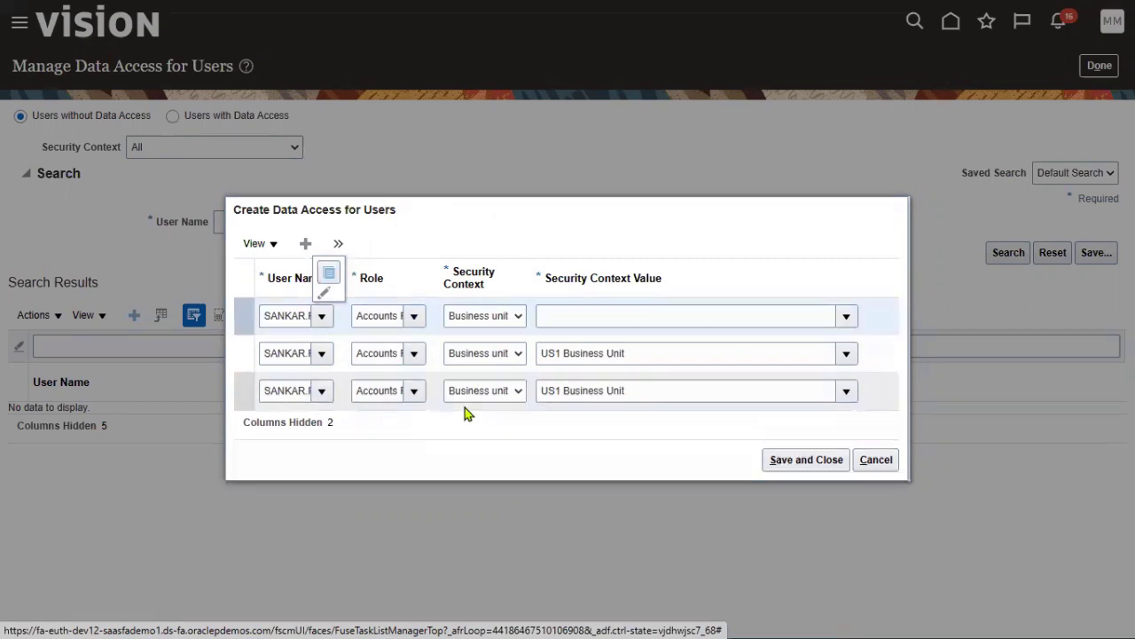
left_click(414, 303)
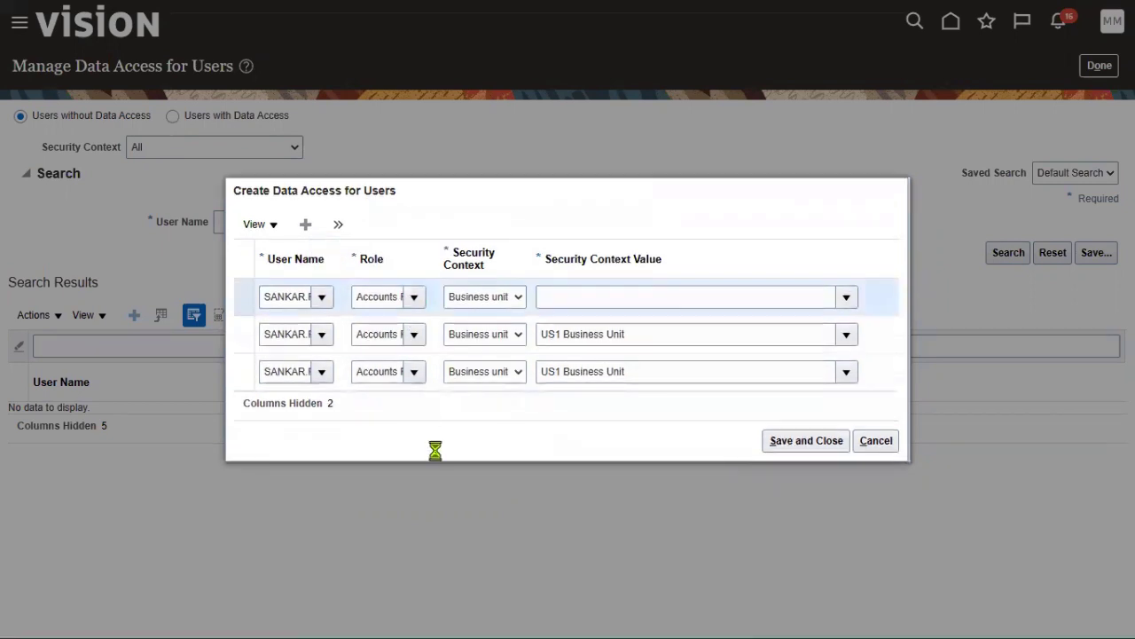
left_click(462, 443)
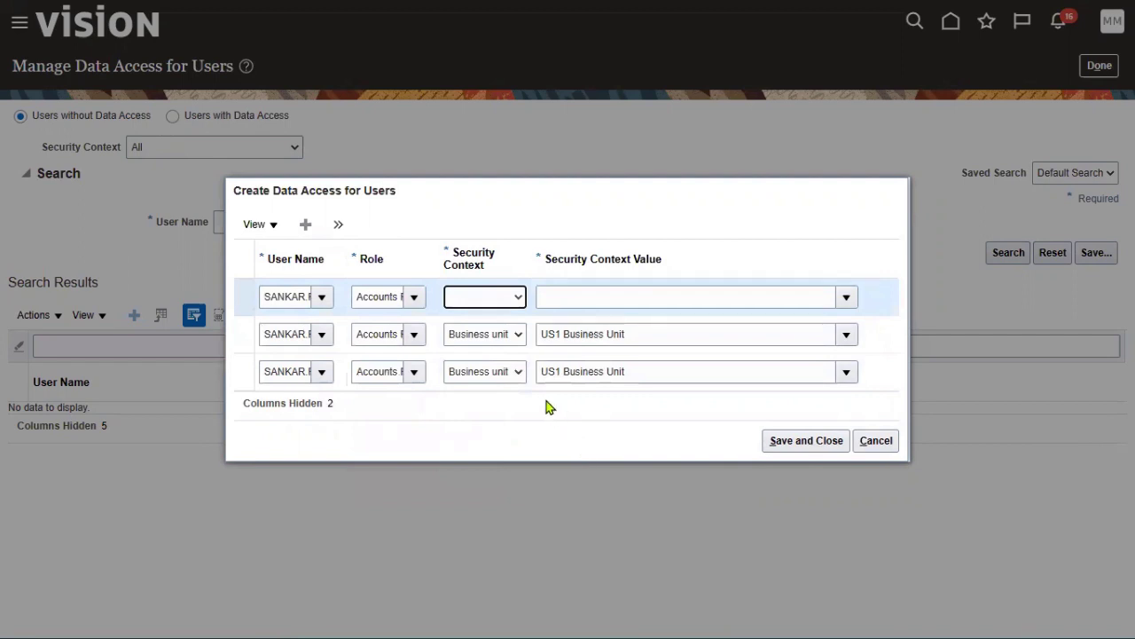
key("b")
key("Tab")
left_click(785, 443)
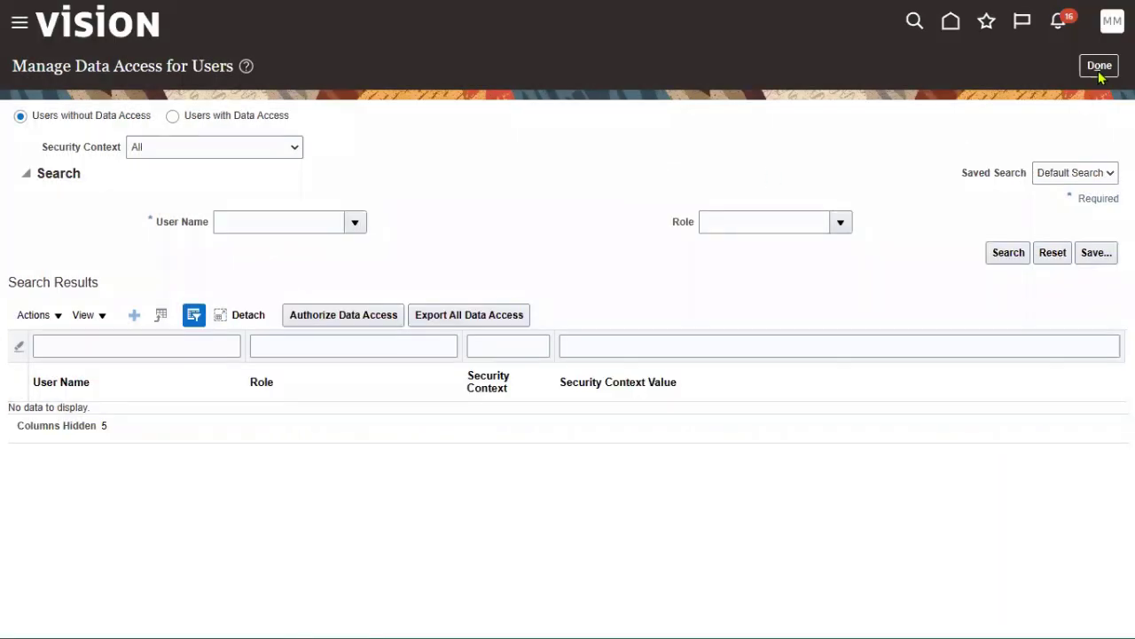
left_click(1099, 66)
- Submit the User and Roles Synchronization process from the Initial Users tasks and confirm it
left_click(193, 170)
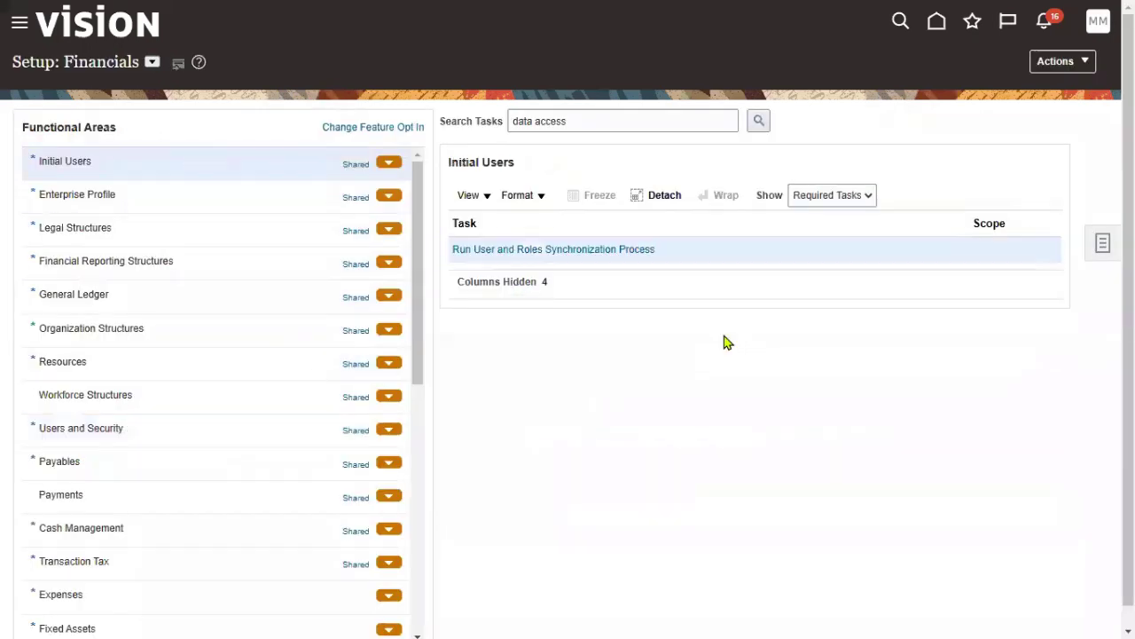
left_click(616, 255)
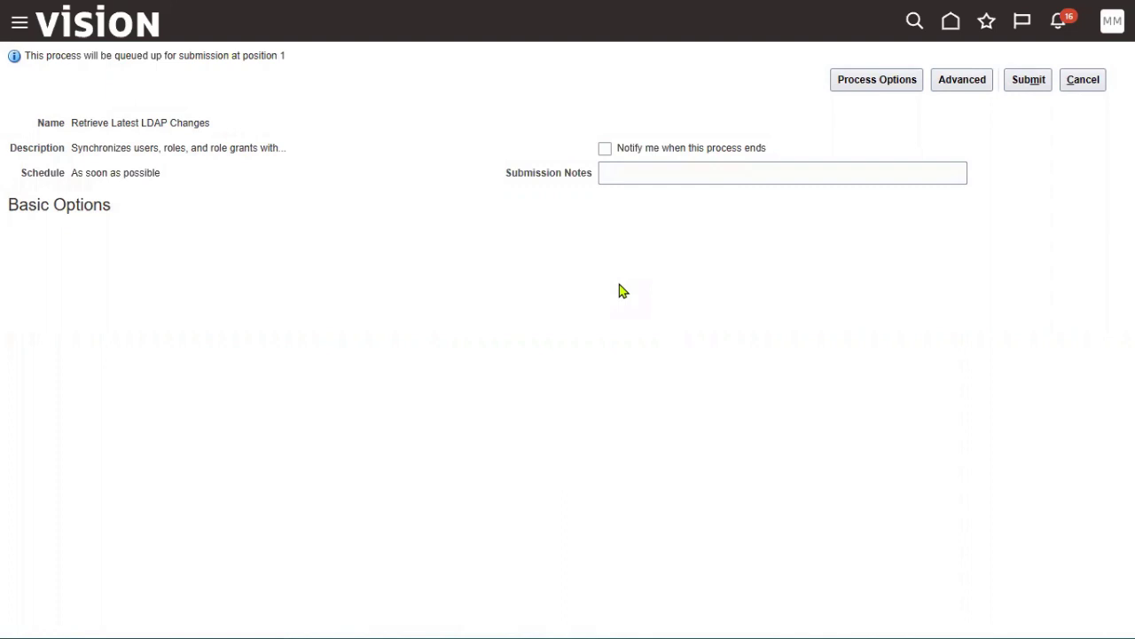
left_click(1011, 84)
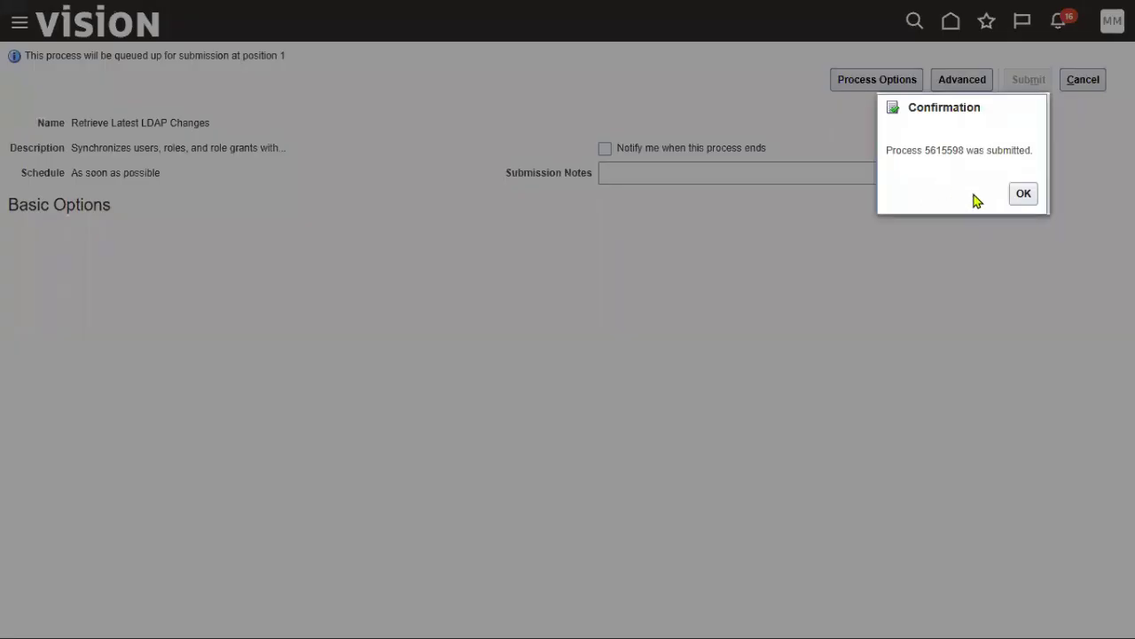
left_click(1022, 194)
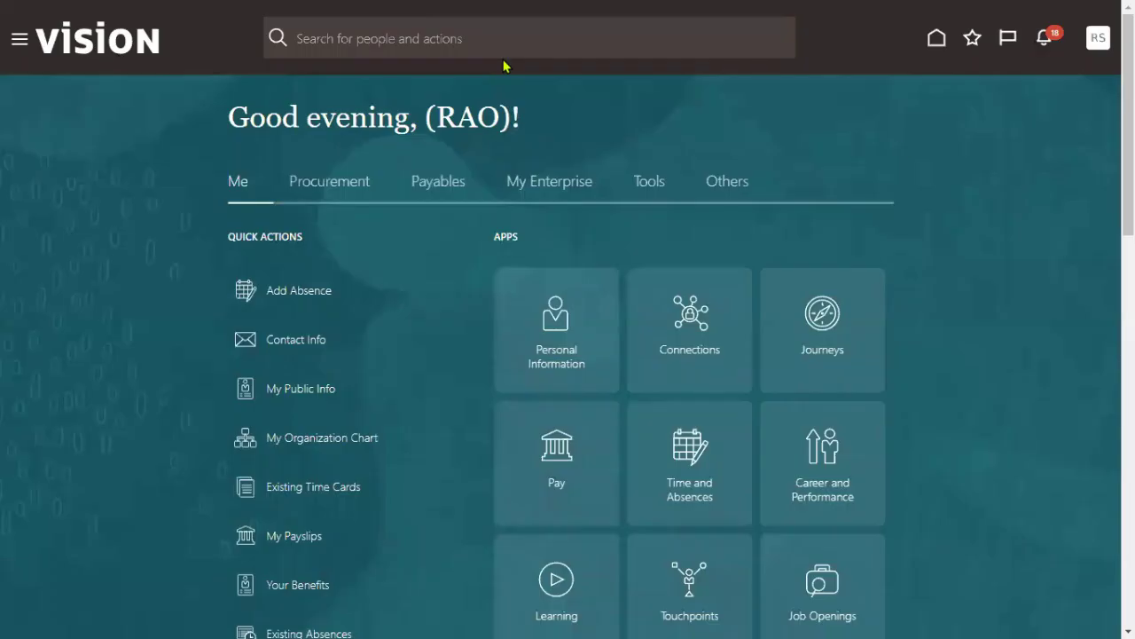
- Go to Payables > Invoices through the Navigator menu
left_click(19, 42)
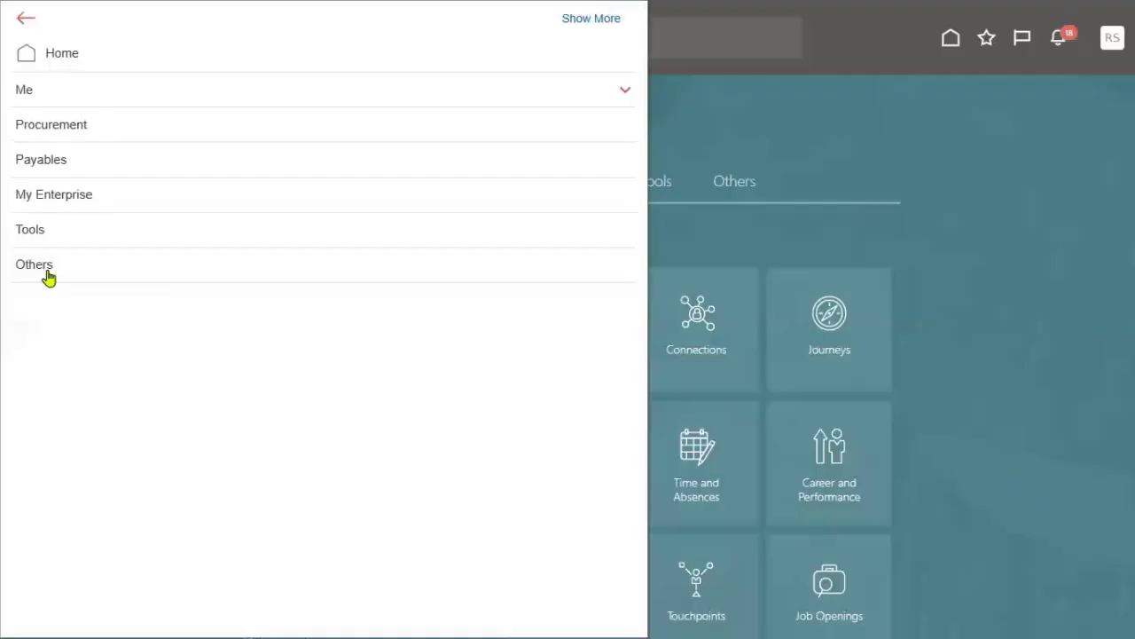
left_click(45, 165)
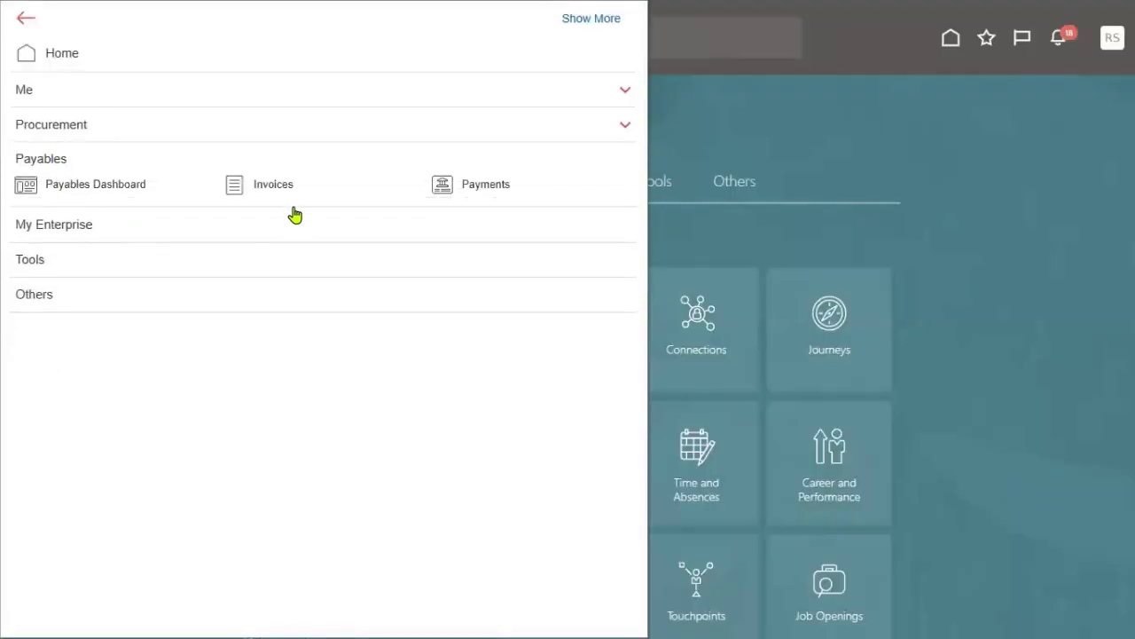
left_click(275, 184)
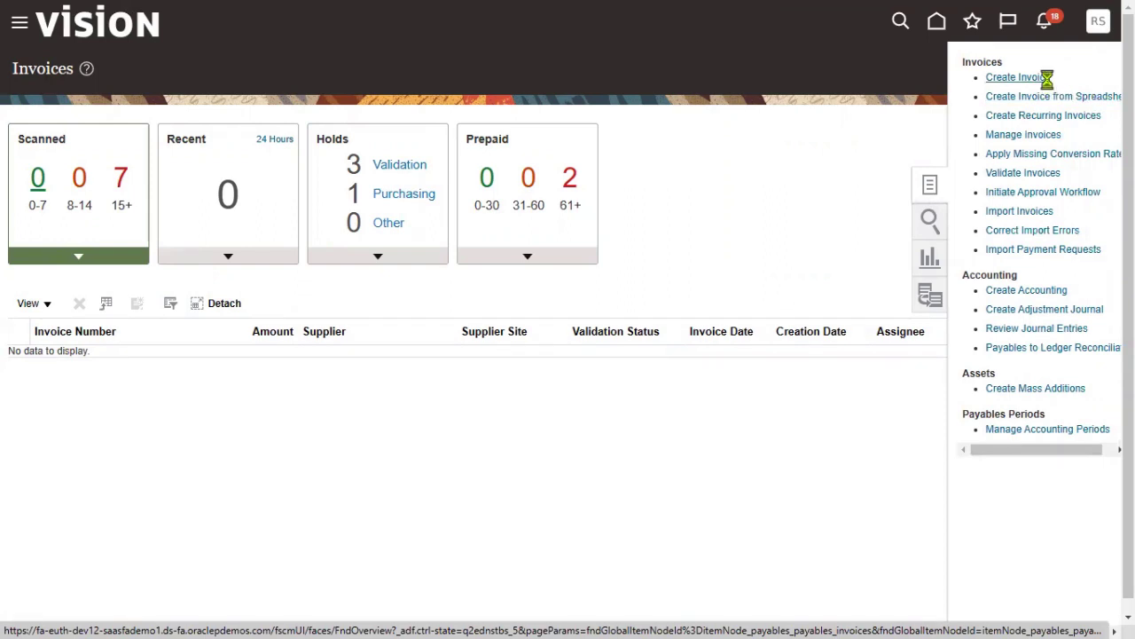
- Start a new invoice with the Create Invoice task
left_click(1038, 78)
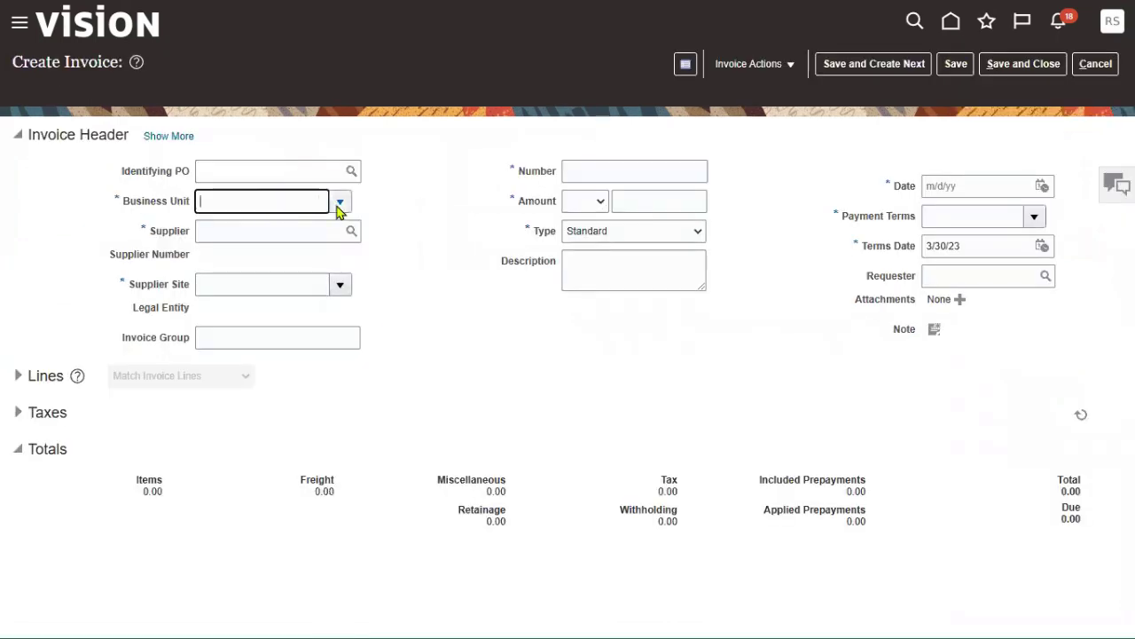
- Enter business unit US1, supplier Advanced Corp, invoice number QAQA1122 and amount 999
type("us1")
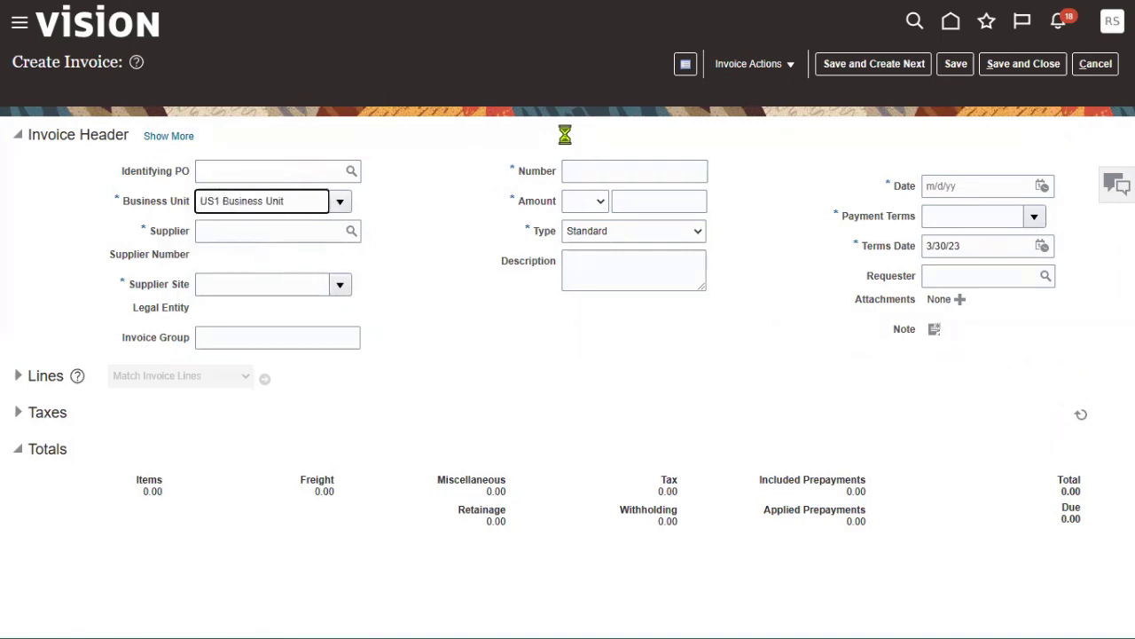
left_click(242, 230)
type("Adva")
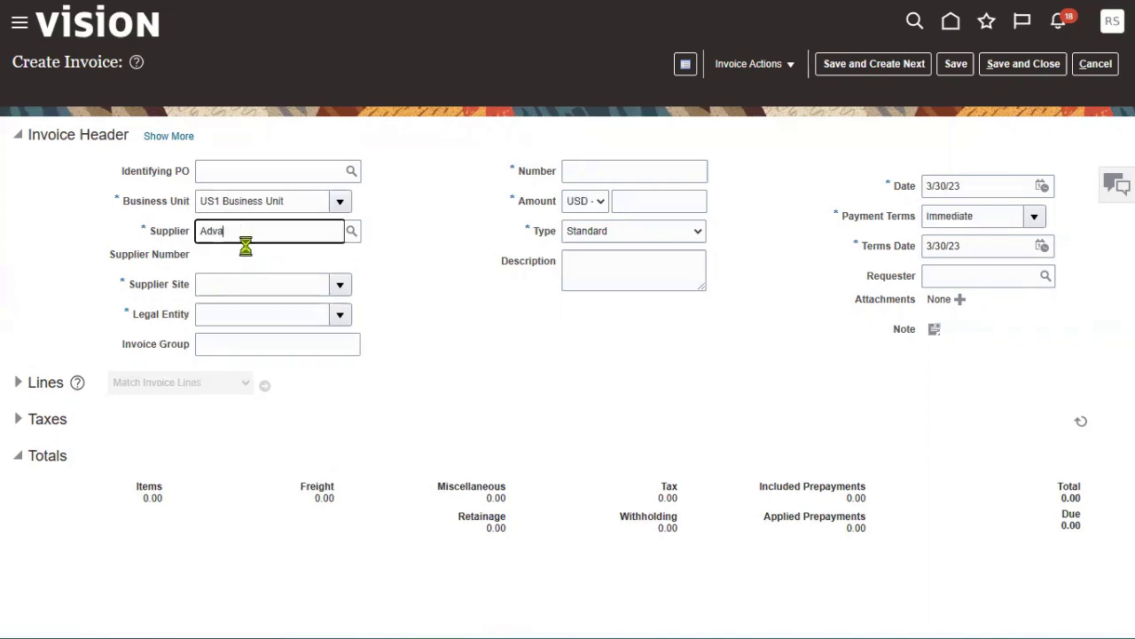
left_click(251, 257)
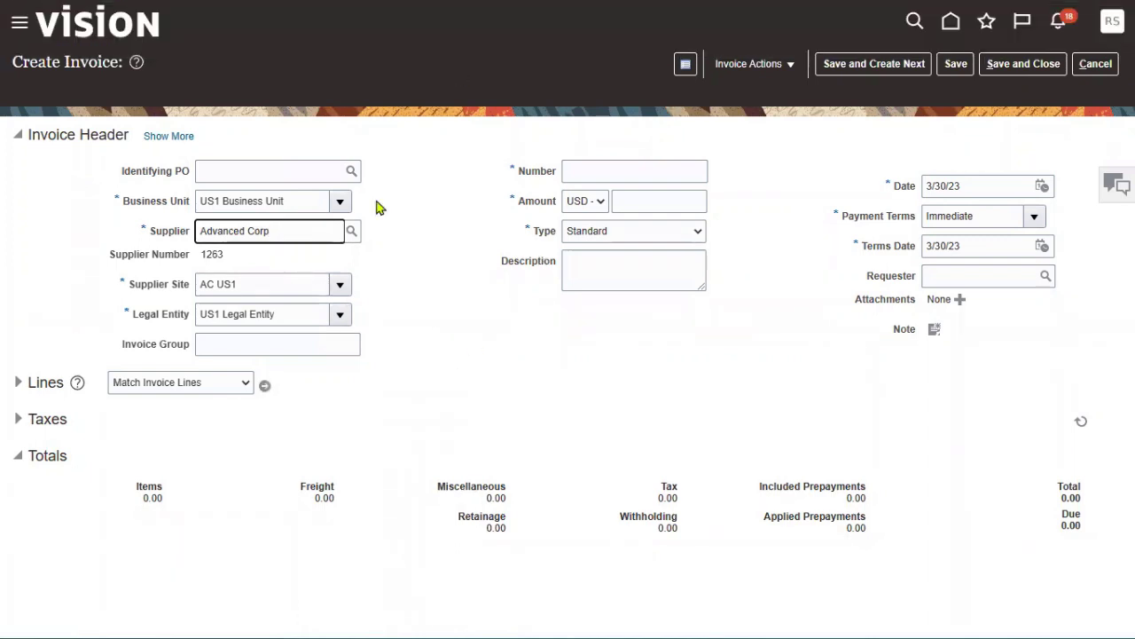
left_click(636, 169)
type("QA")
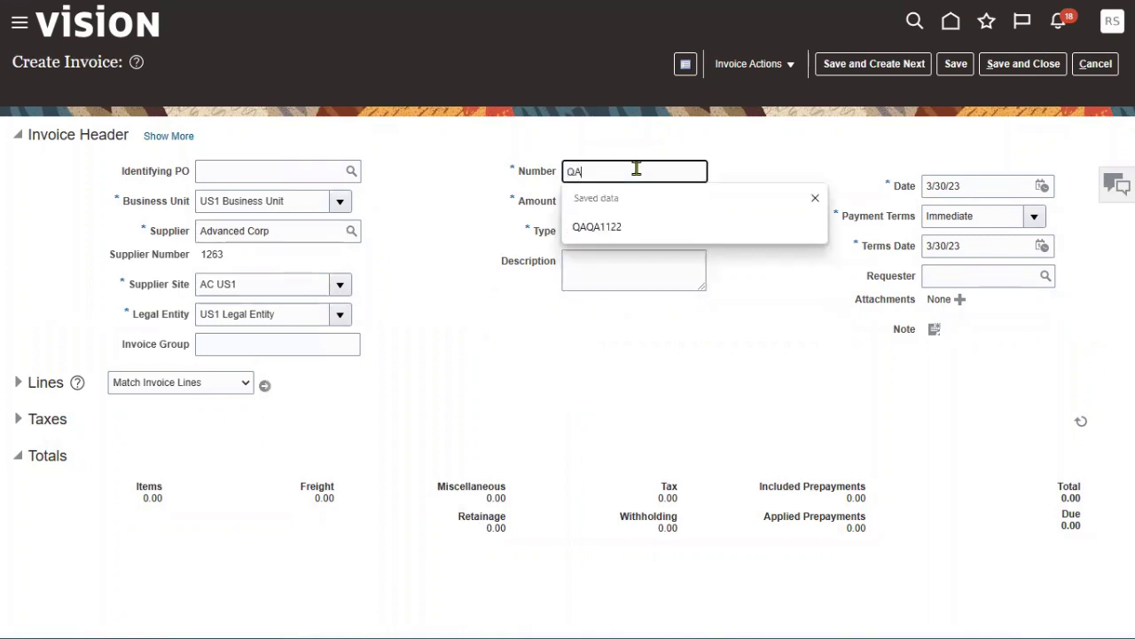
type("QA1122")
left_click(688, 199)
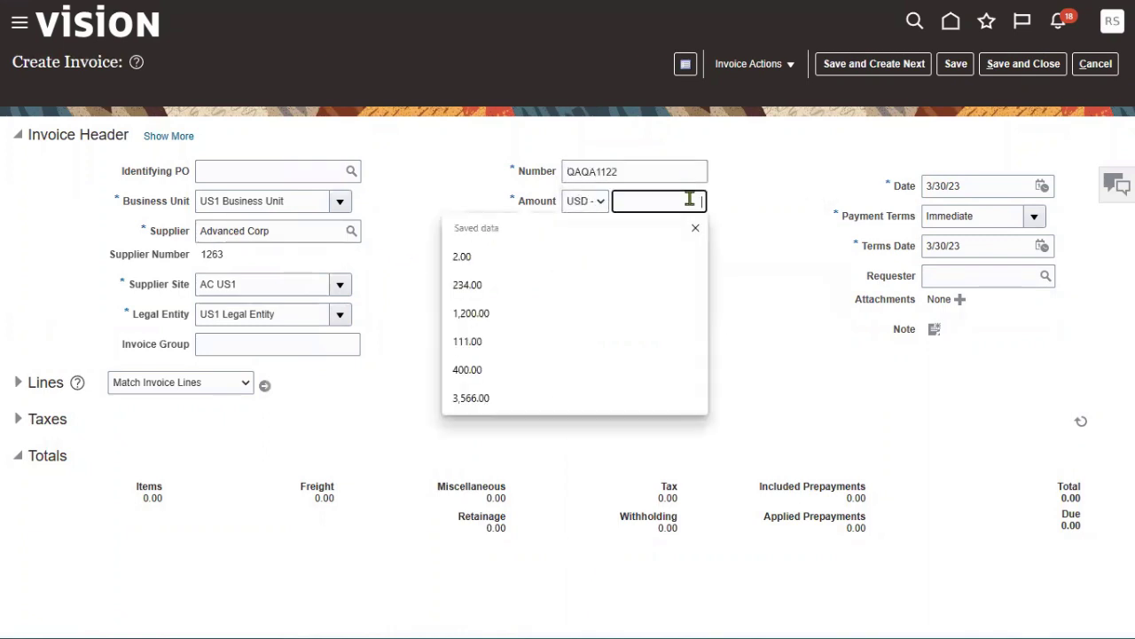
type("999")
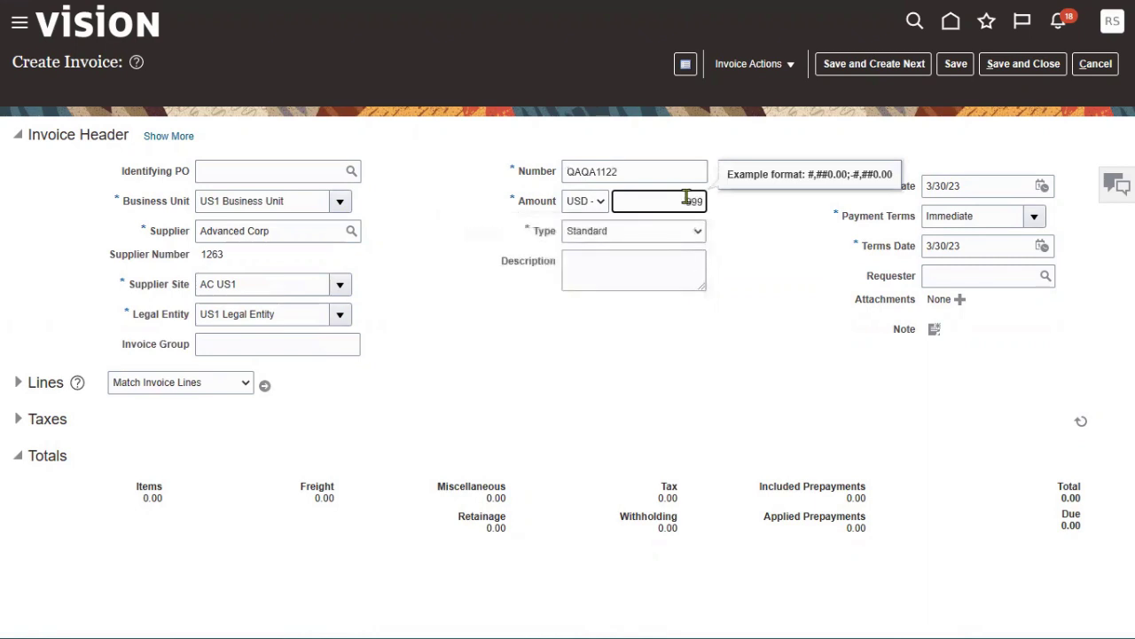
left_click(690, 230)
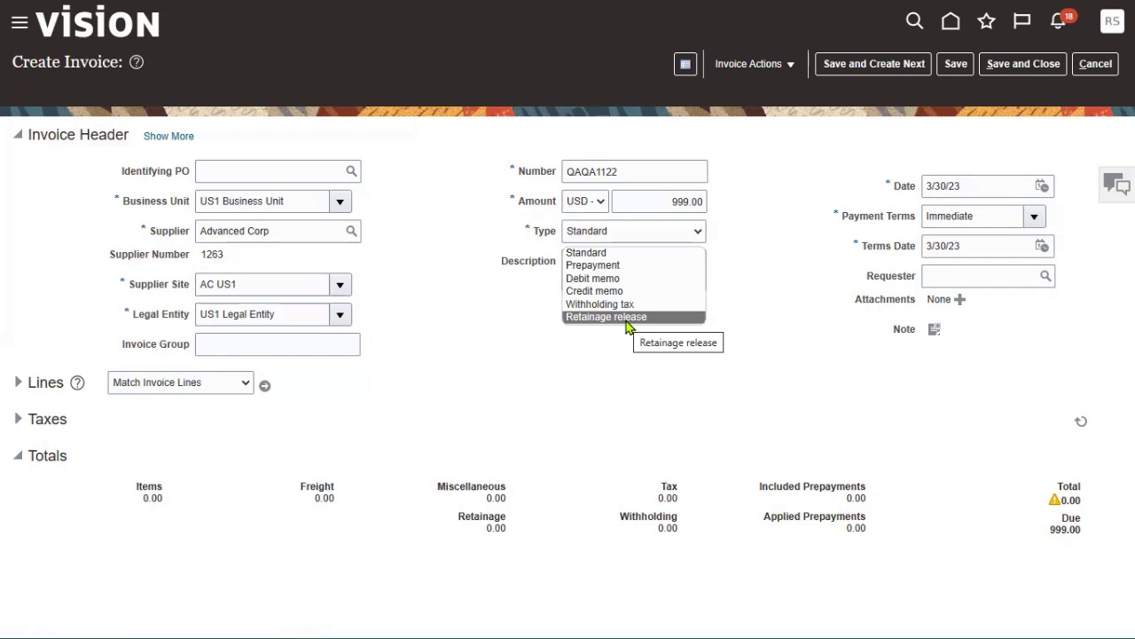
- Keep Standard as the invoice type, with the amount showing 999.00
left_click(624, 252)
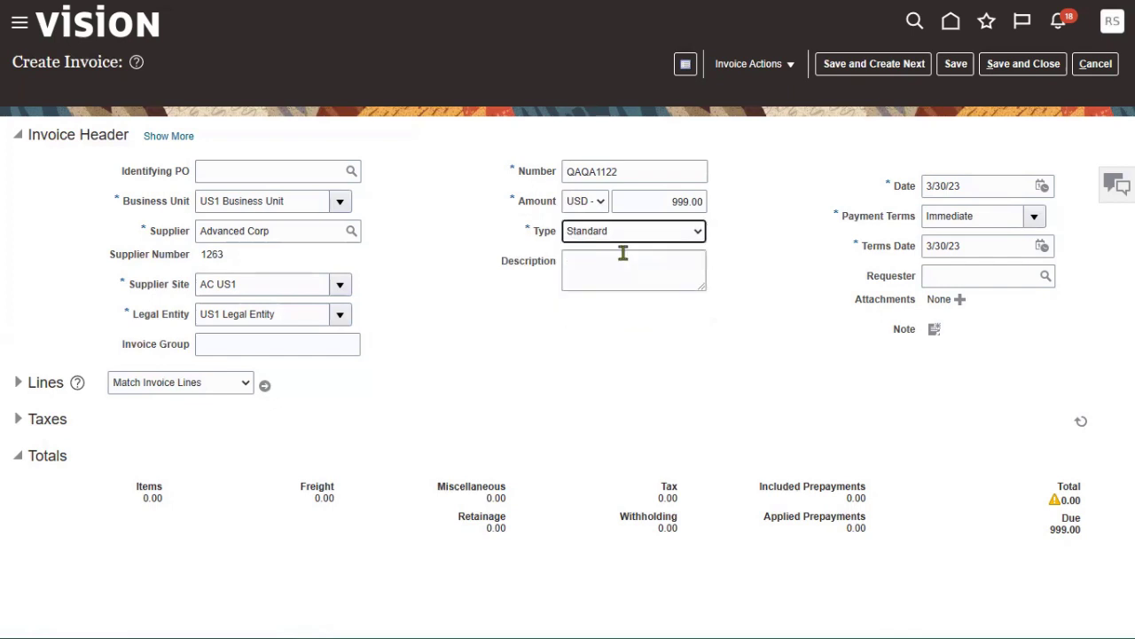
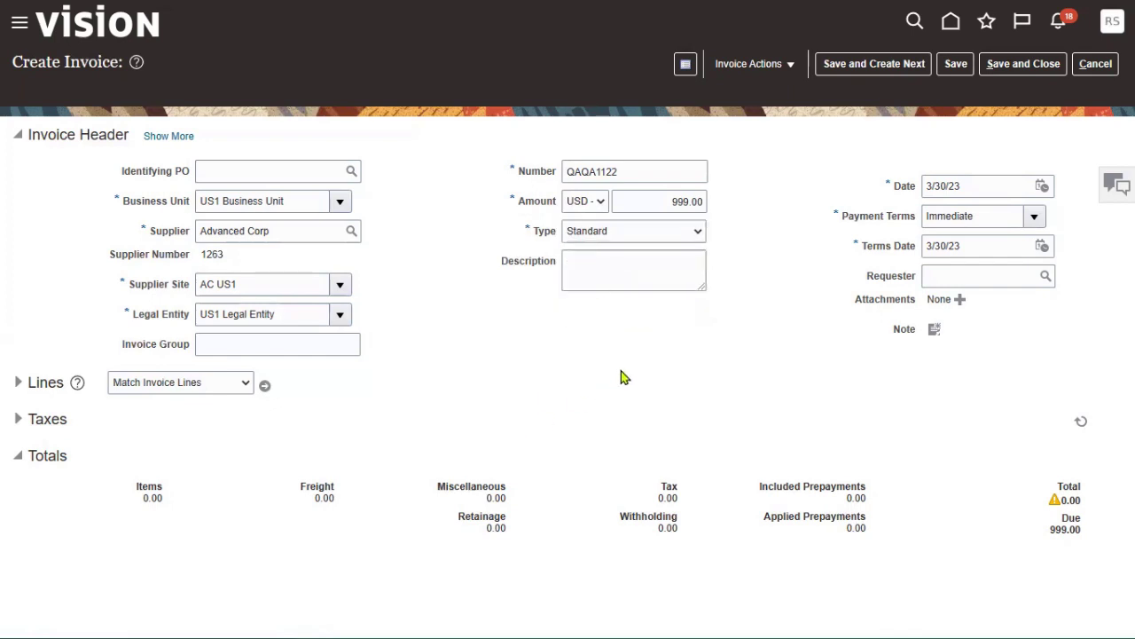
- Expand the Lines section of the Advanced Corp invoice QAQA1122 to show its Item lines
left_click(19, 383)
- Enter 999 as the amount of invoice line 1
left_click(263, 540)
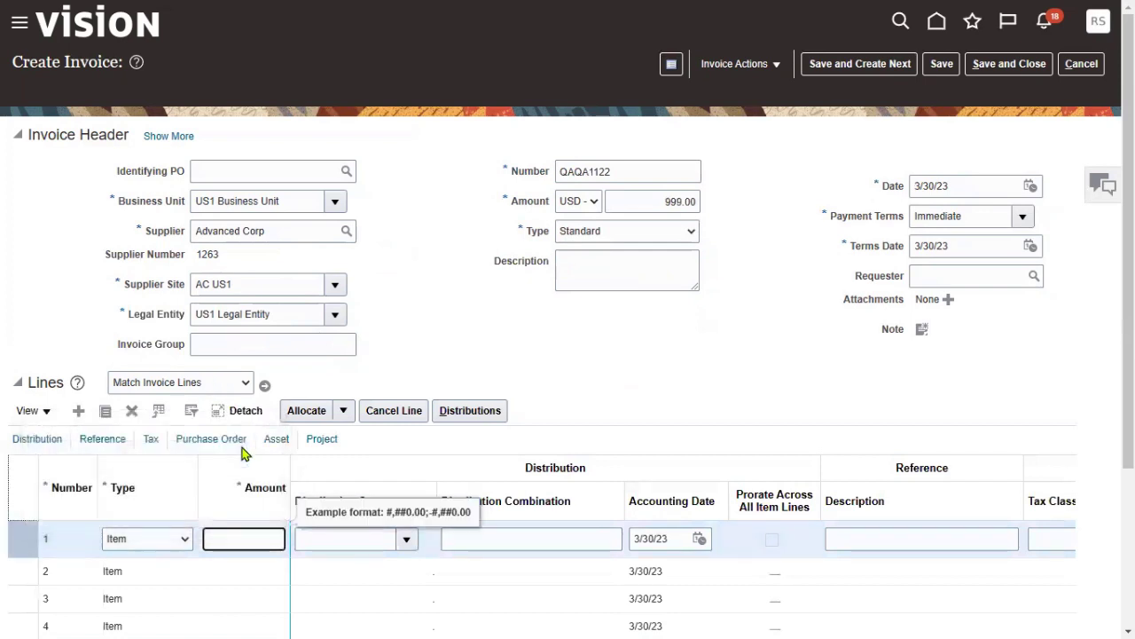
type("999")
key("Tab")
key("Tab")
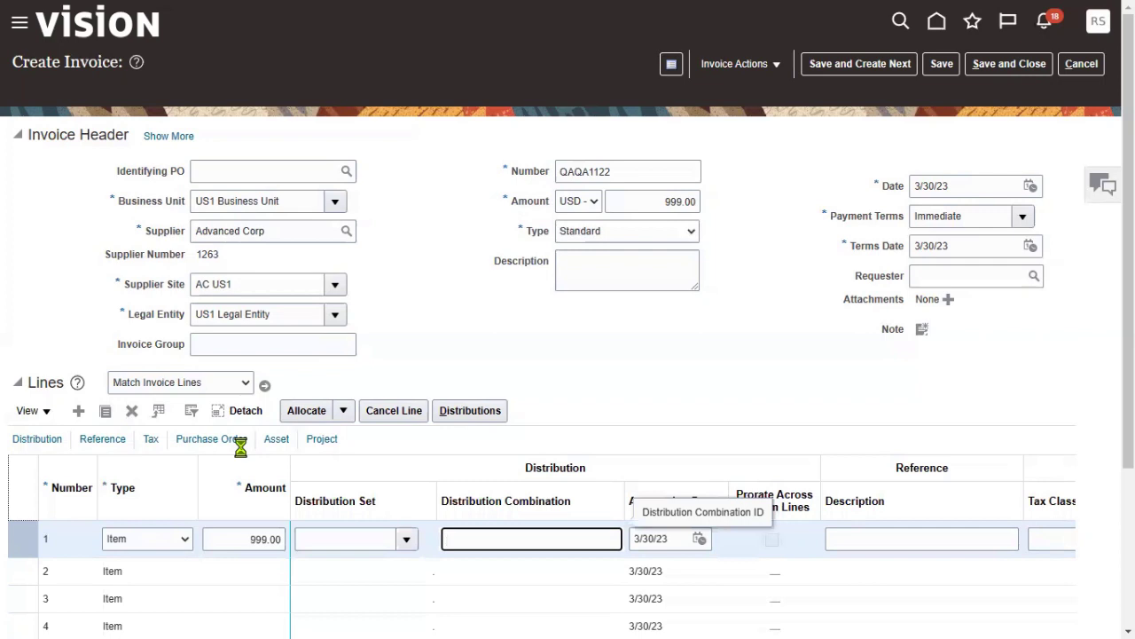
- Charge line 1 to distribution 101.10.11104.000.000.000 (HDFC Account) and save the invoice
left_click_drag(626, 499, 702, 499)
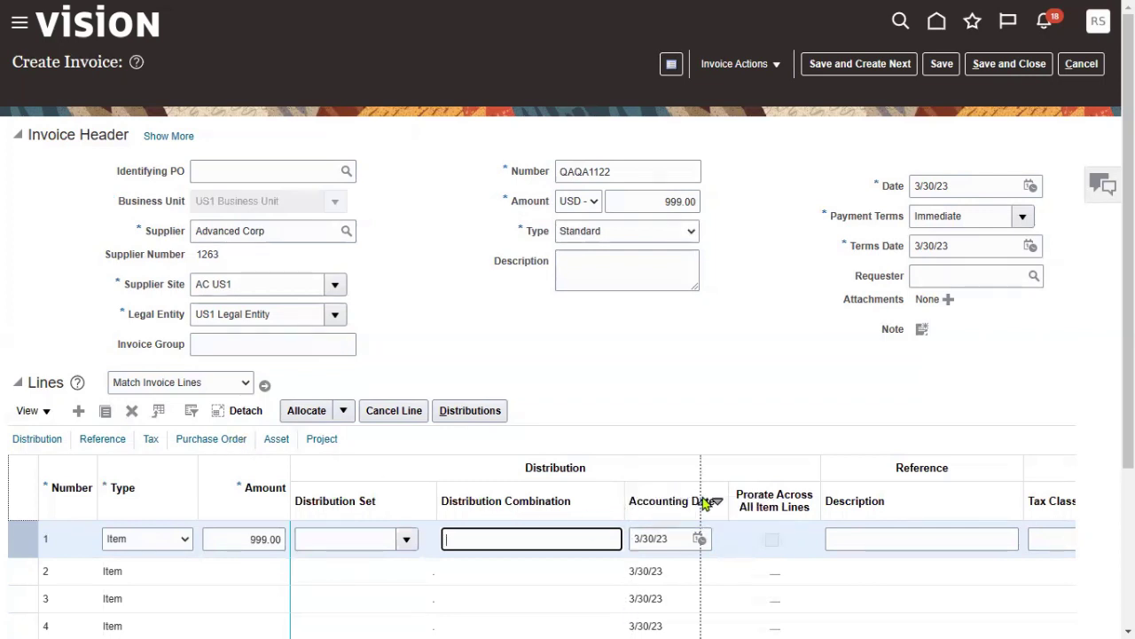
left_click(633, 541)
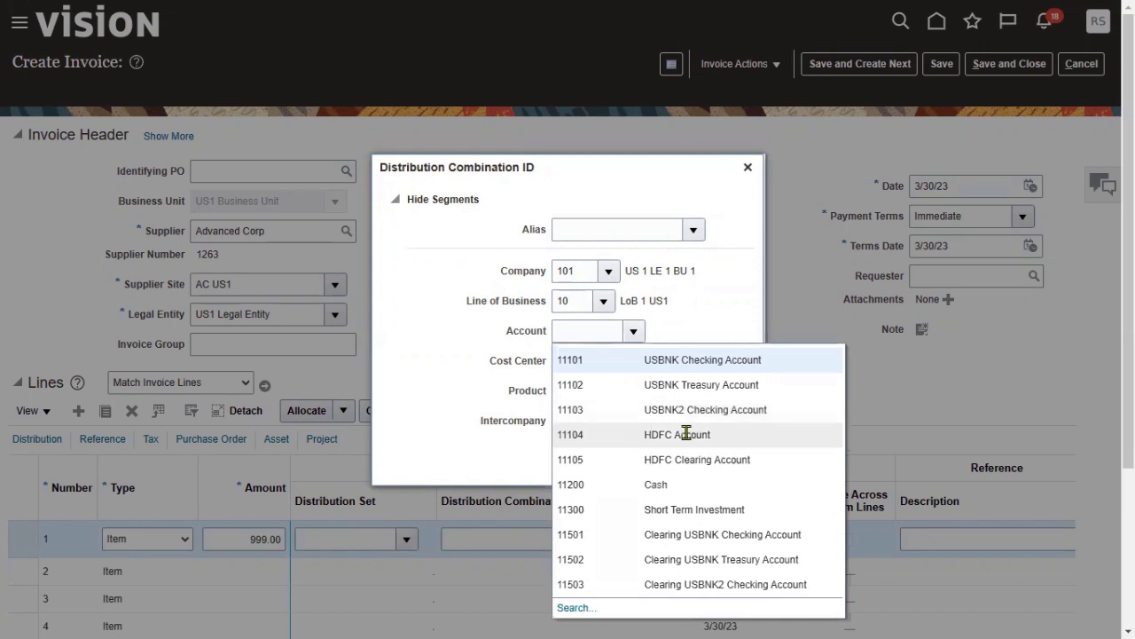
left_click(688, 432)
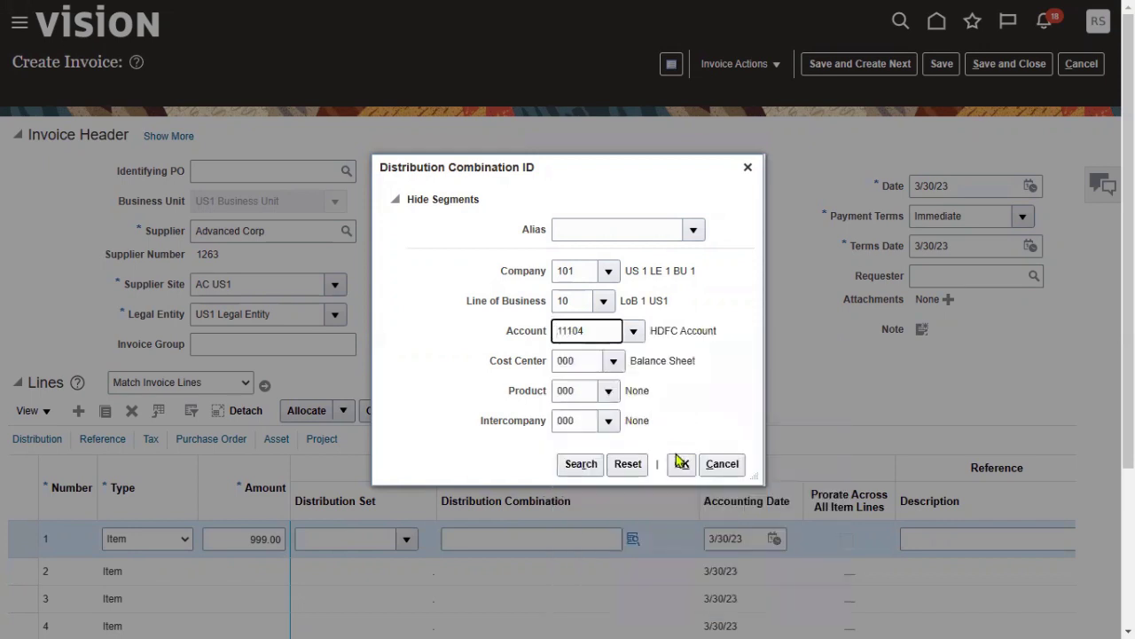
left_click(681, 464)
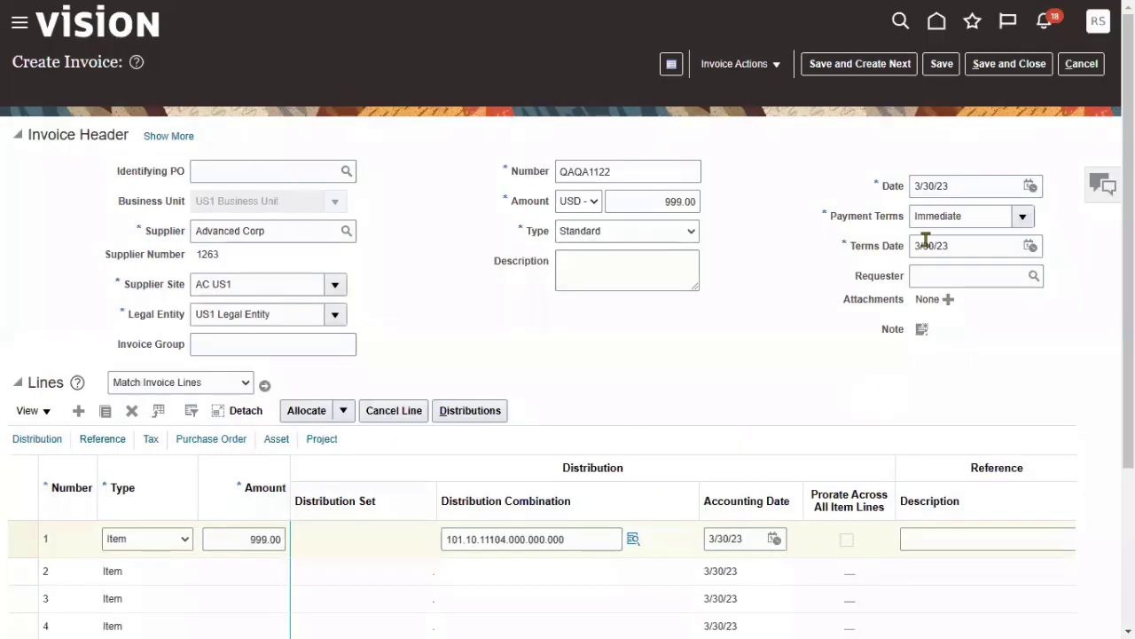
left_click(943, 69)
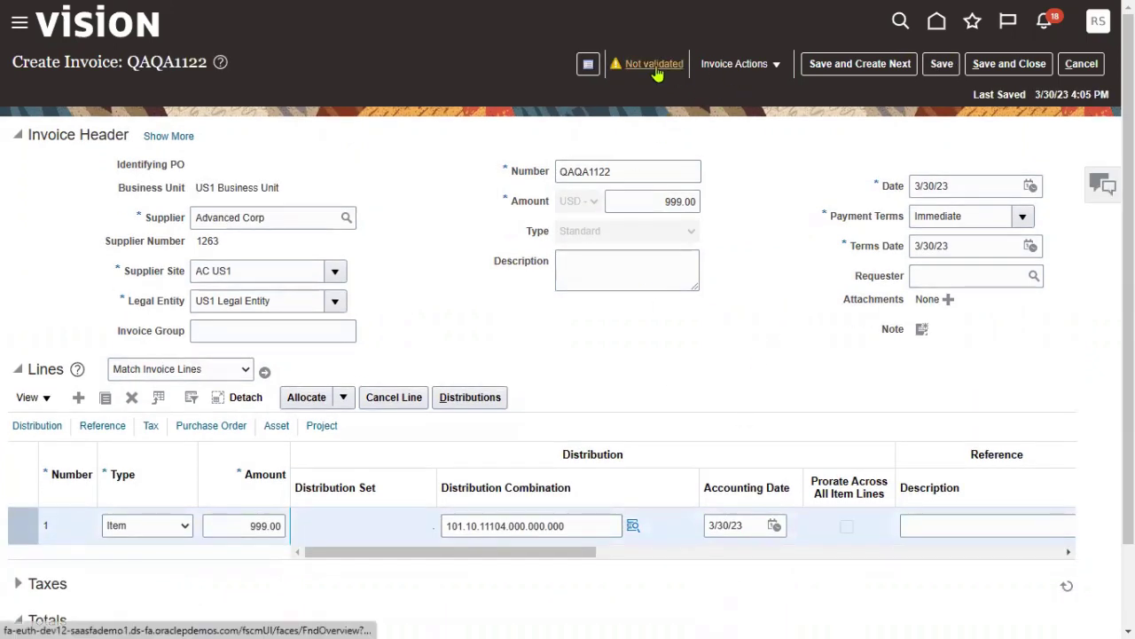
- Collapse the Totals section and expand Taxes on invoice QAQA1122
left_click(775, 65)
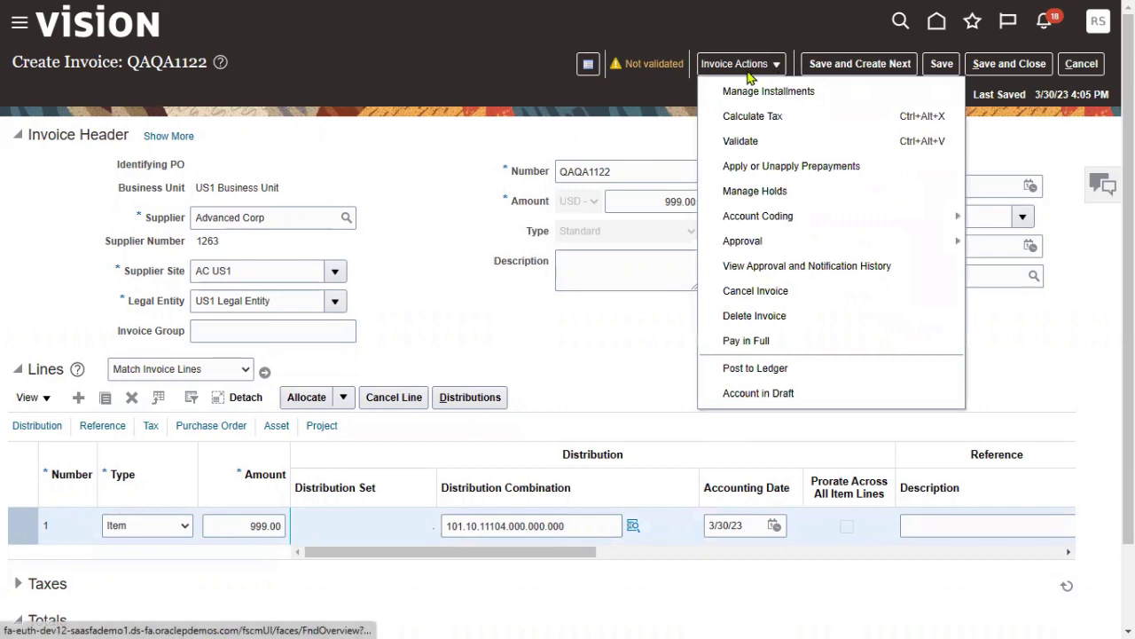
left_click(538, 378)
scroll(424, 460, "down", 2)
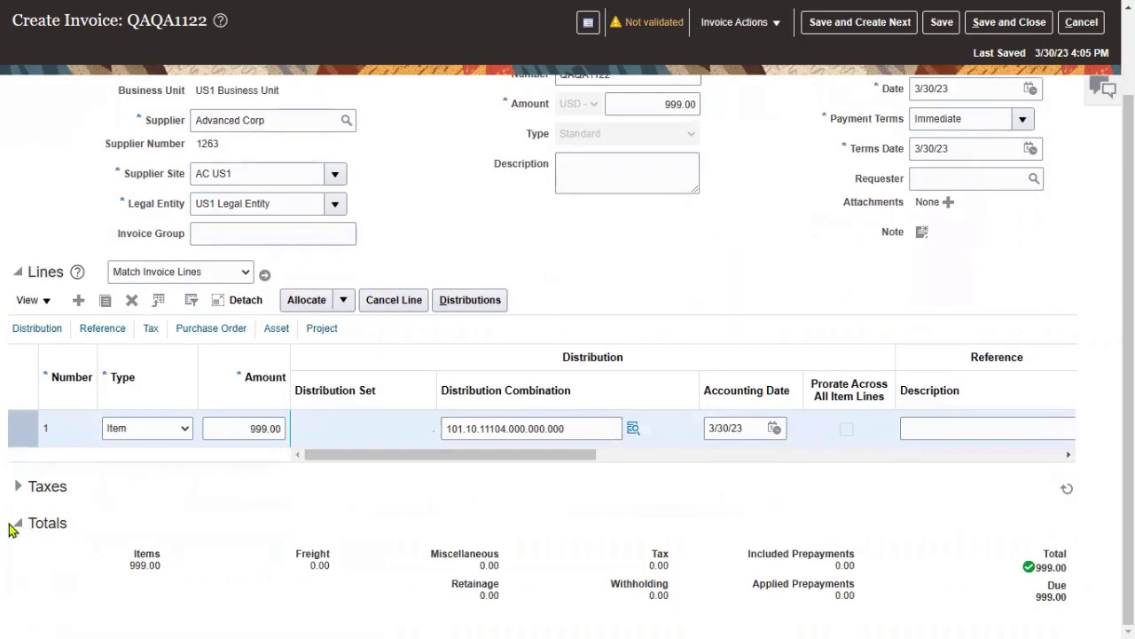
left_click(16, 525)
left_click(18, 554)
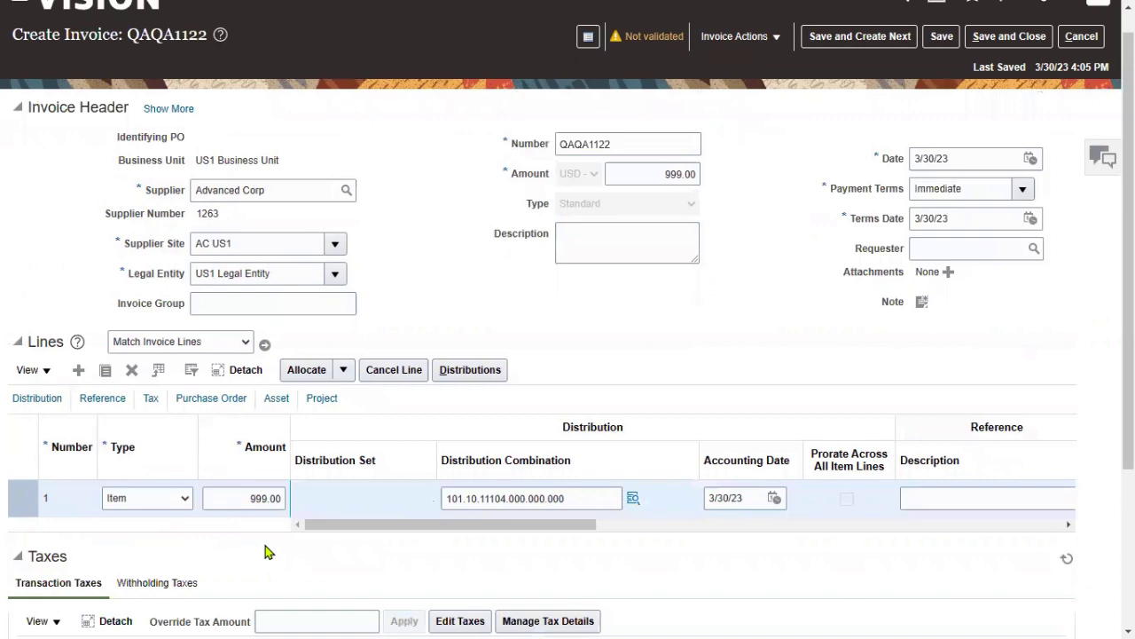
- Edit the transaction taxes so all three tax lines are 0, then save the invoice
scroll(465, 532, "down", 2)
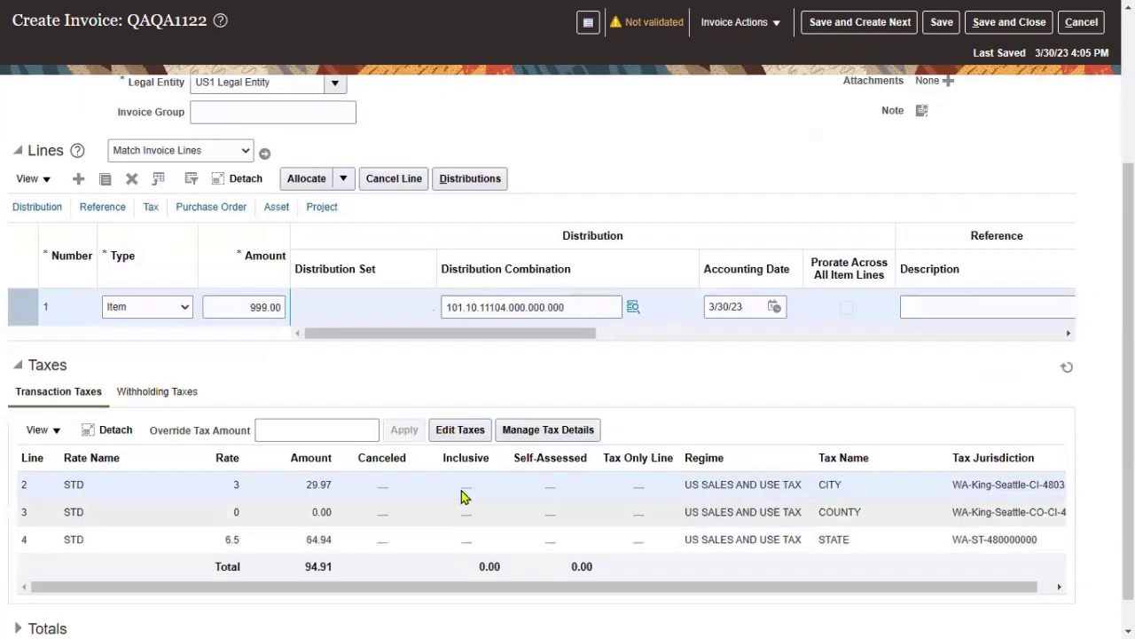
left_click(474, 432)
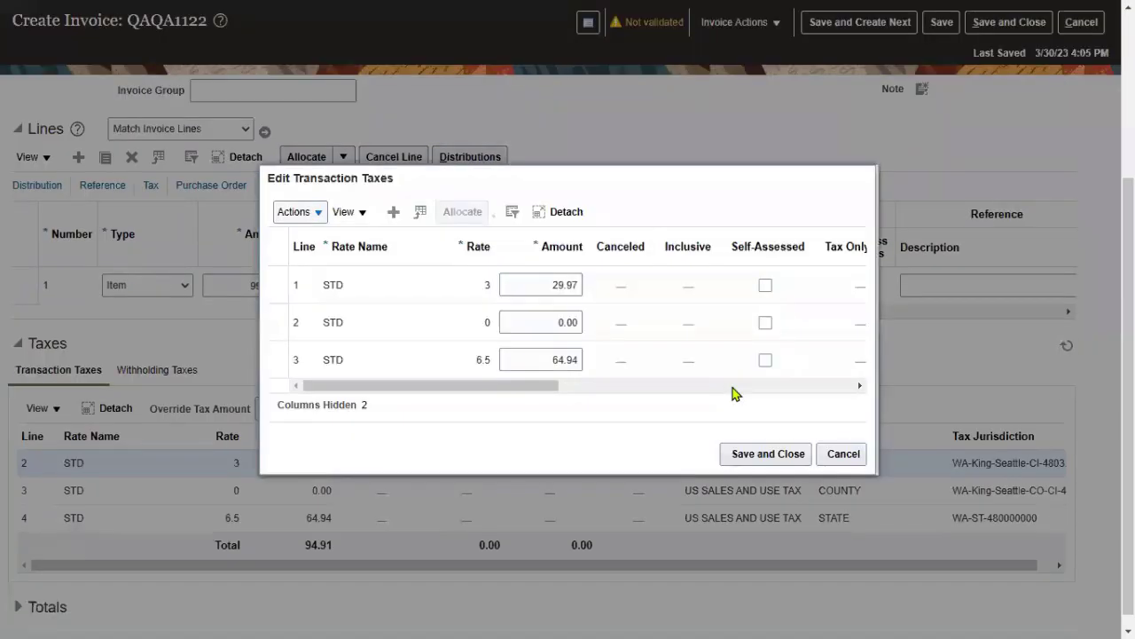
type("0")
double_click(538, 356)
type("0")
left_click(568, 322)
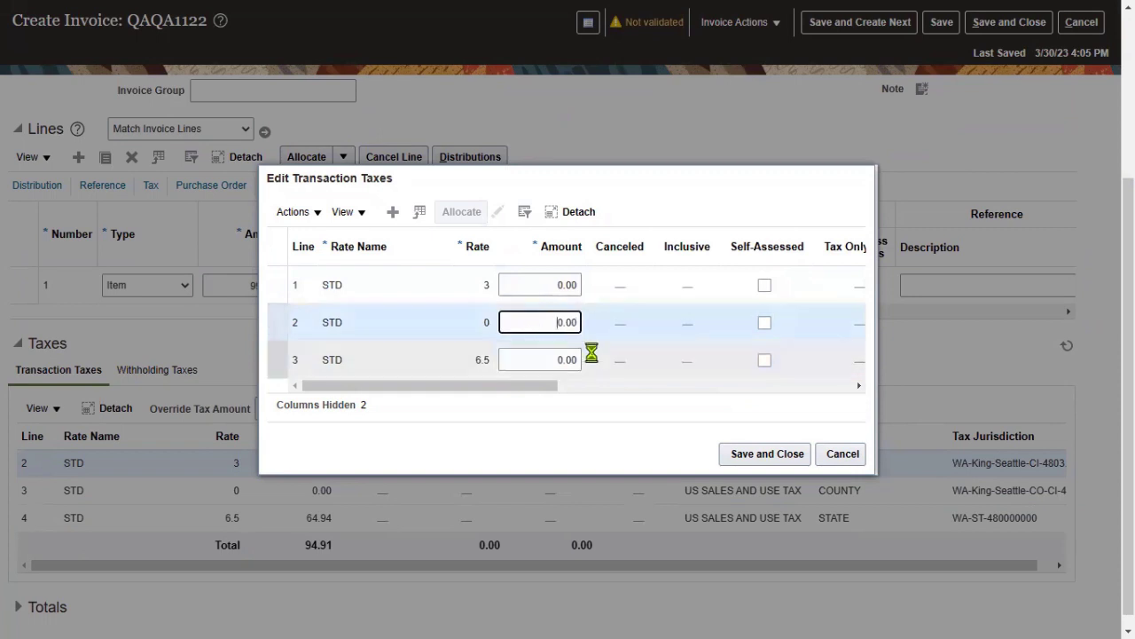
left_click(751, 455)
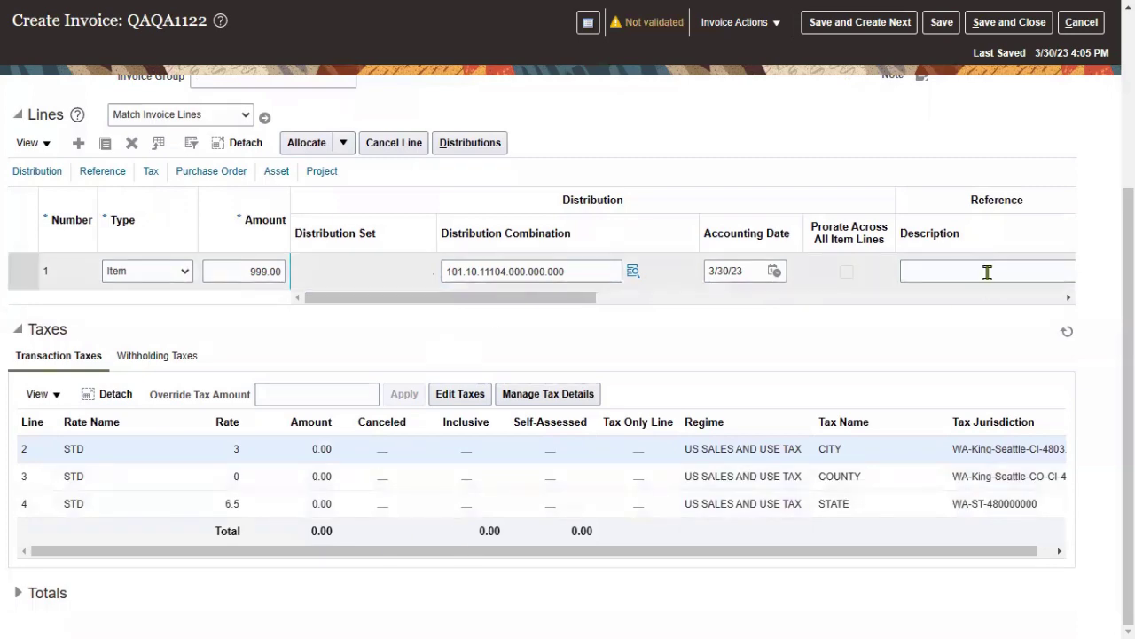
scroll(987, 284, "up", 3)
left_click(942, 64)
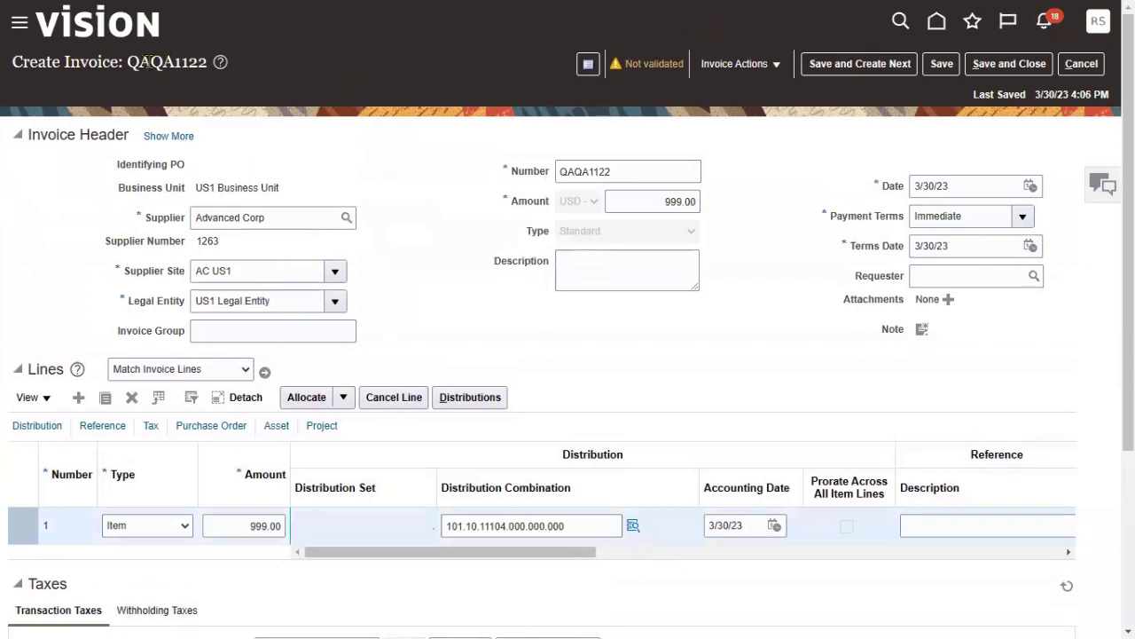
- Copy the invoice number QAQA1122 from the page title
left_click_drag(129, 62, 188, 70)
right_click(188, 69)
left_click(222, 79)
left_click(406, 209)
- Review line 1's 999.00 distribution with nothing remaining and save and close it
left_click(468, 399)
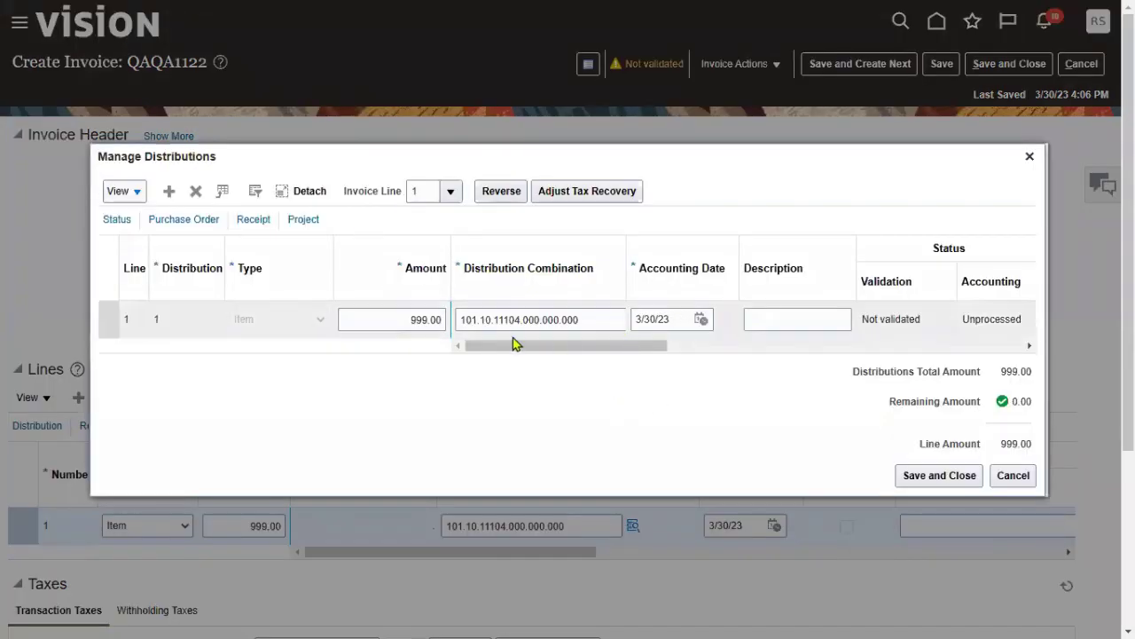
left_click(939, 477)
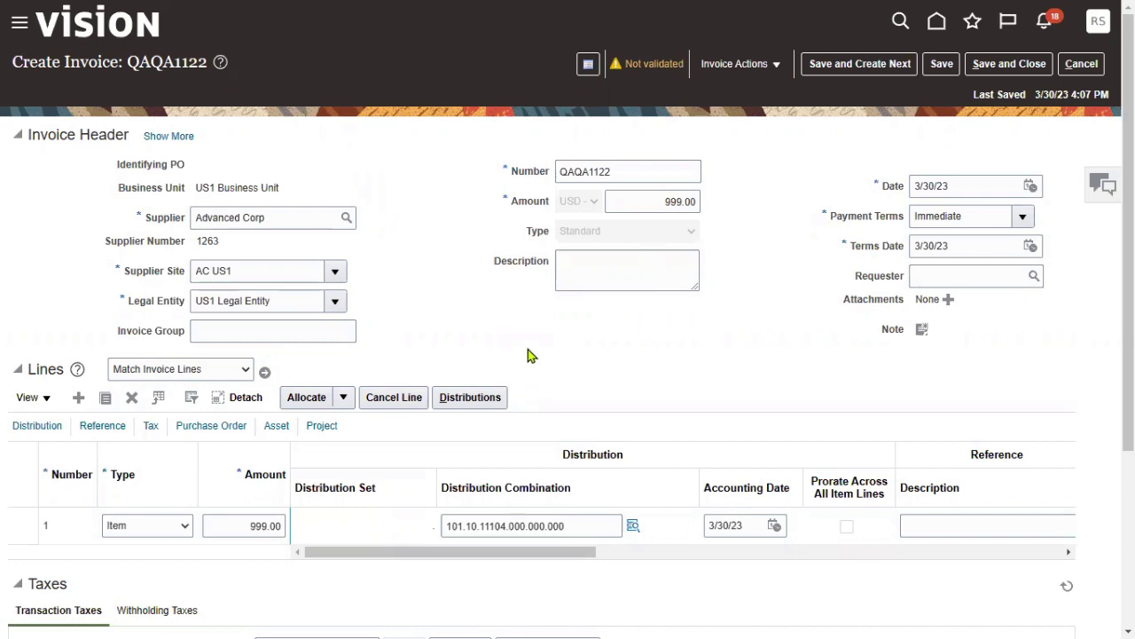
left_click(748, 71)
- Validate QAQA1122 and confirm in the Invoice Summary it is Validated yet Unaccounted
left_click(740, 142)
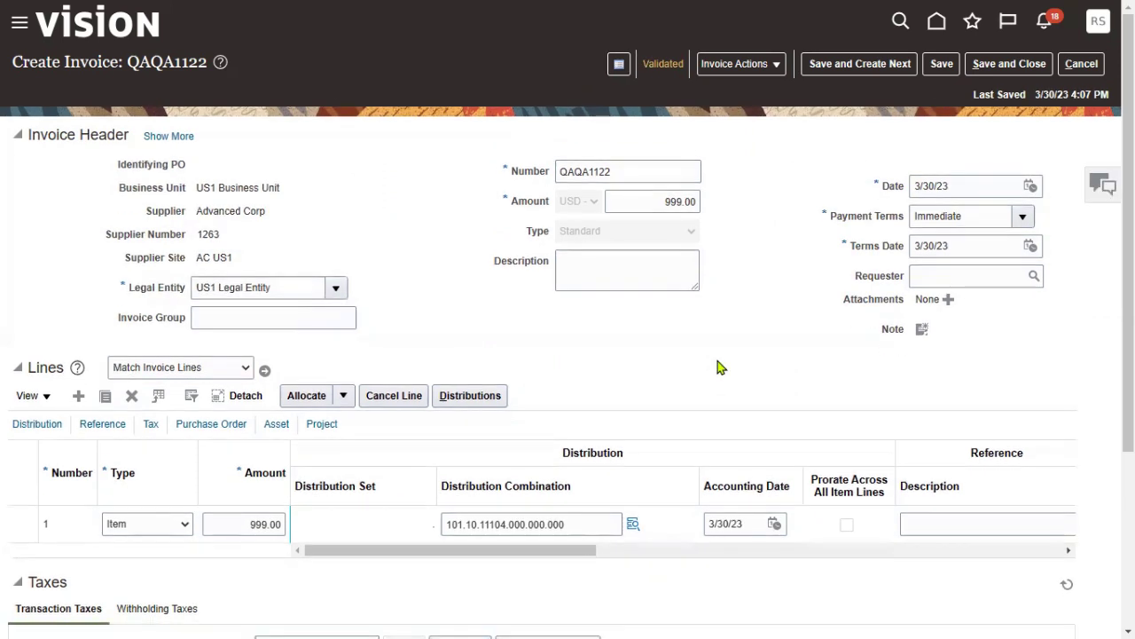
left_click(664, 66)
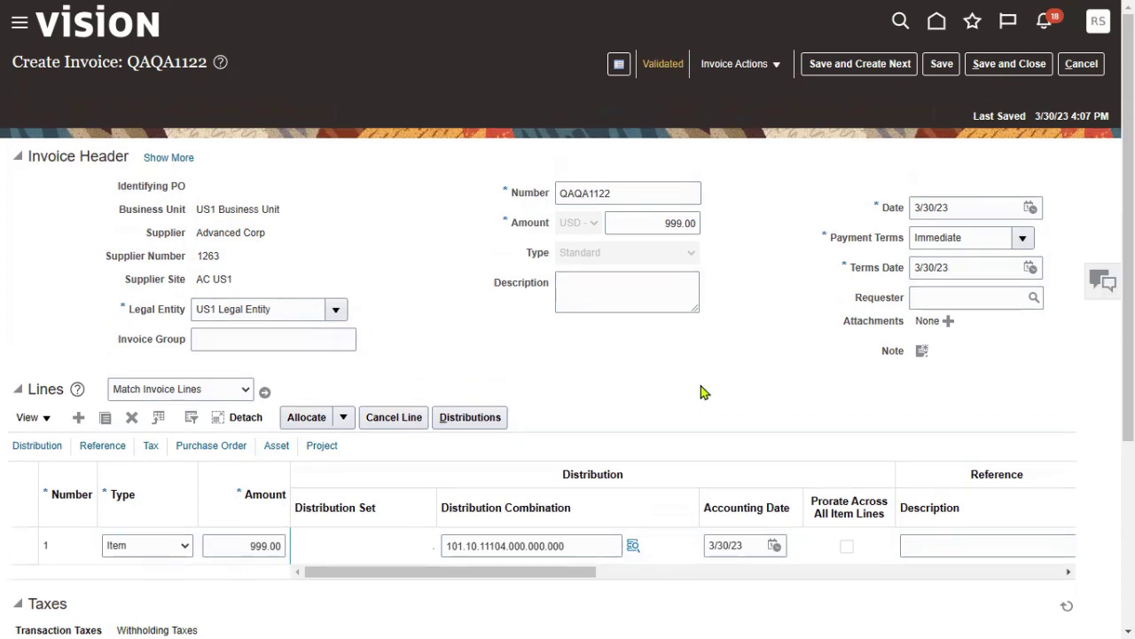
double_click(689, 152)
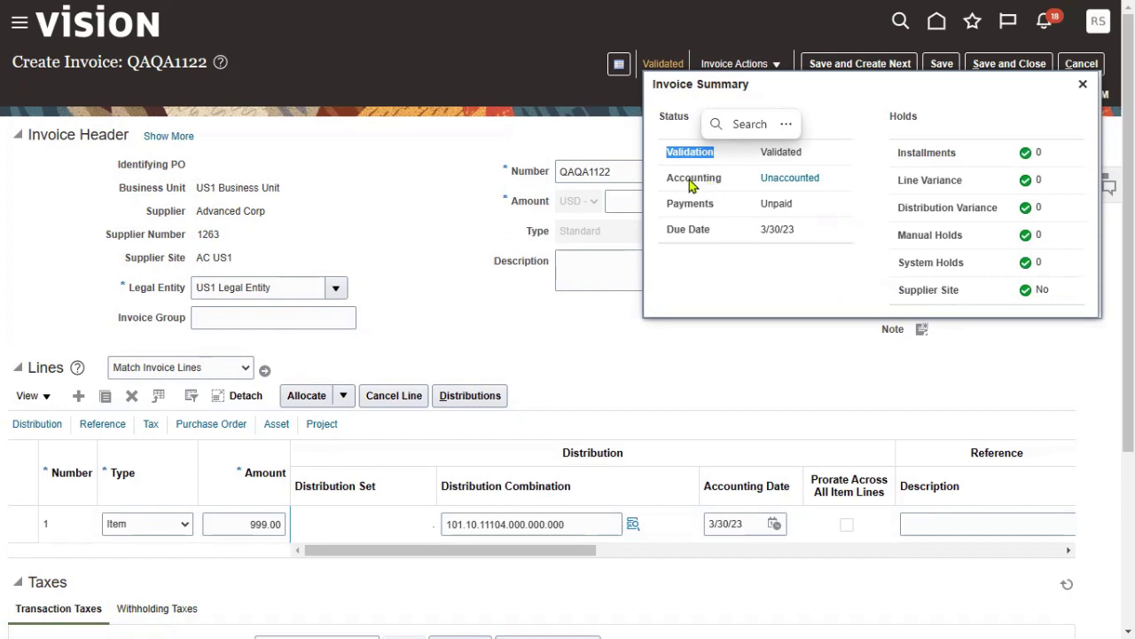
left_click_drag(670, 177, 724, 179)
left_click(729, 197)
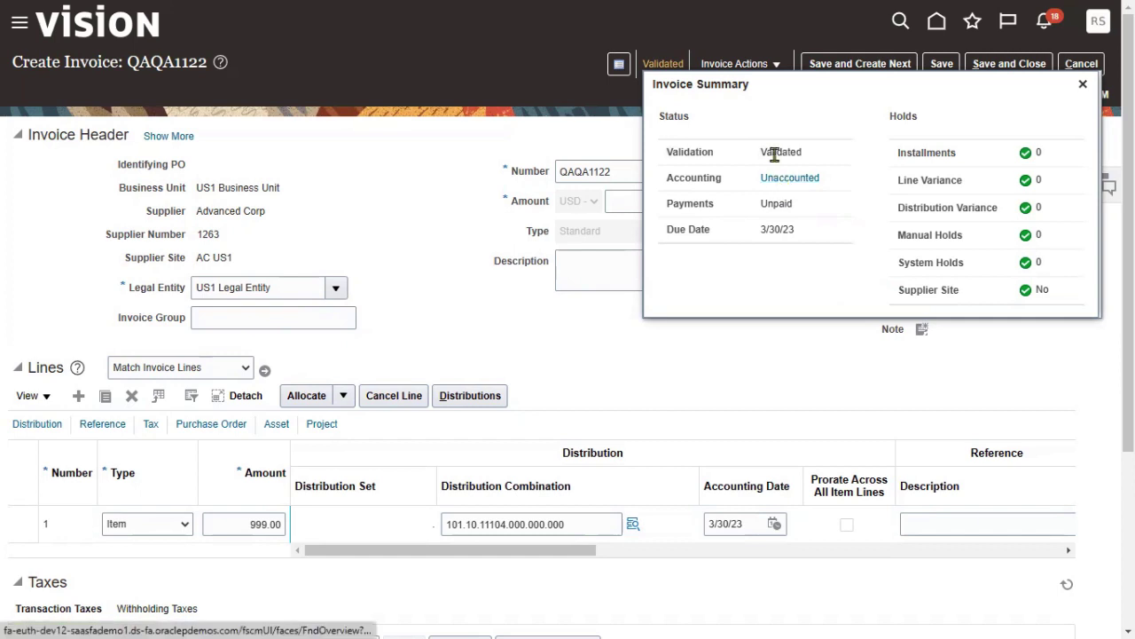
double_click(769, 153)
left_click(715, 199)
left_click(1083, 84)
left_click(756, 66)
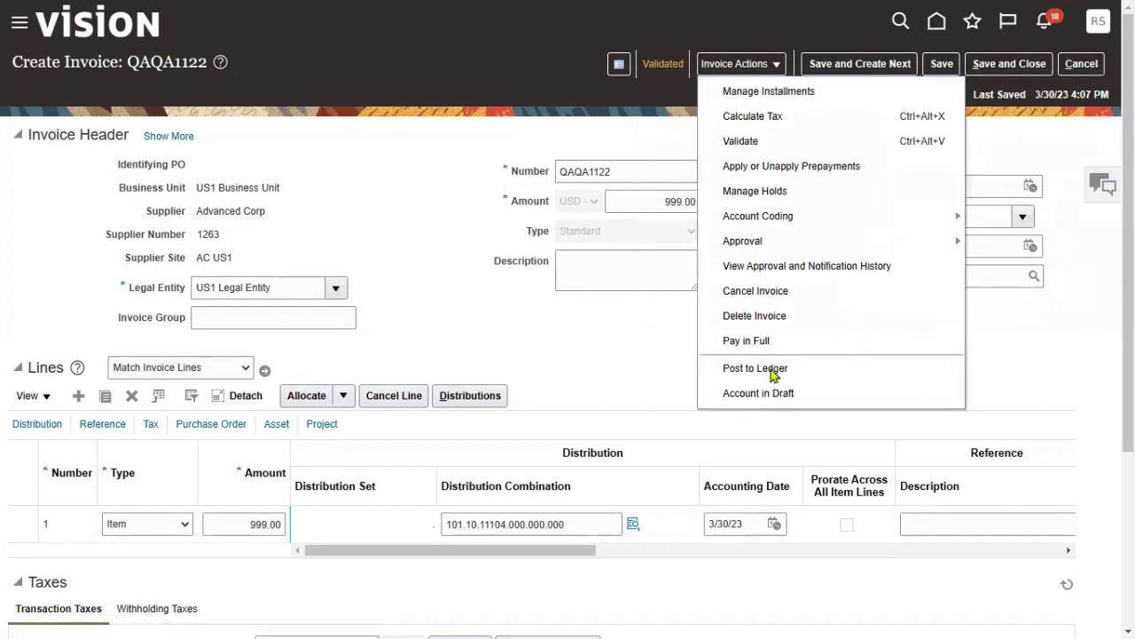
- Post invoice QAQA1122 to the ledger and acknowledge the 'Accounting is complete' message
left_click(755, 368)
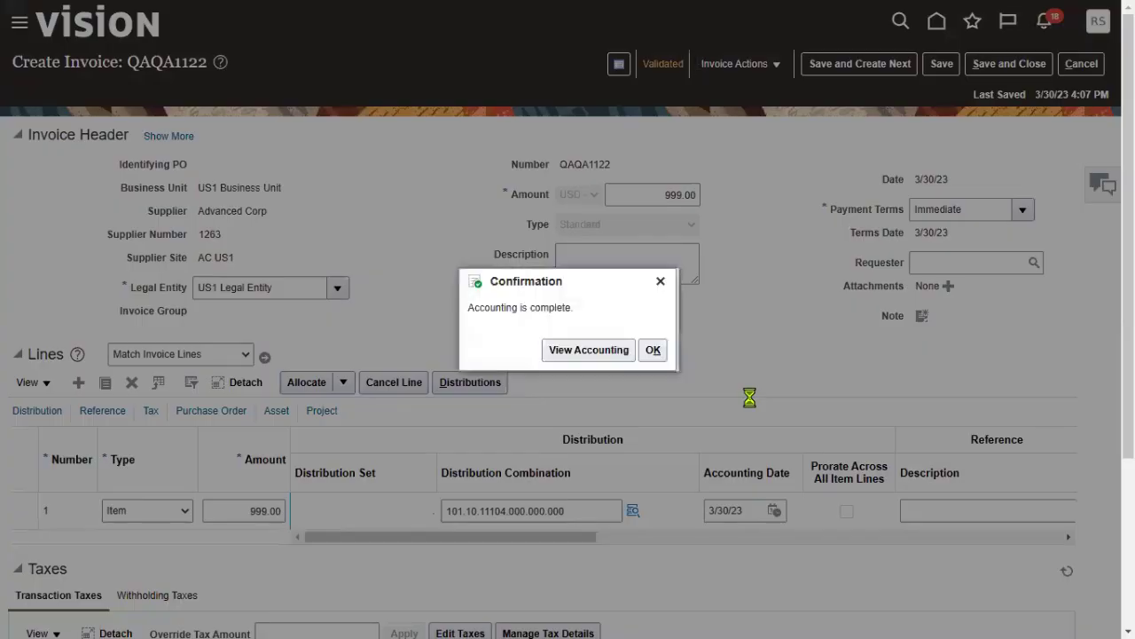
left_click(651, 353)
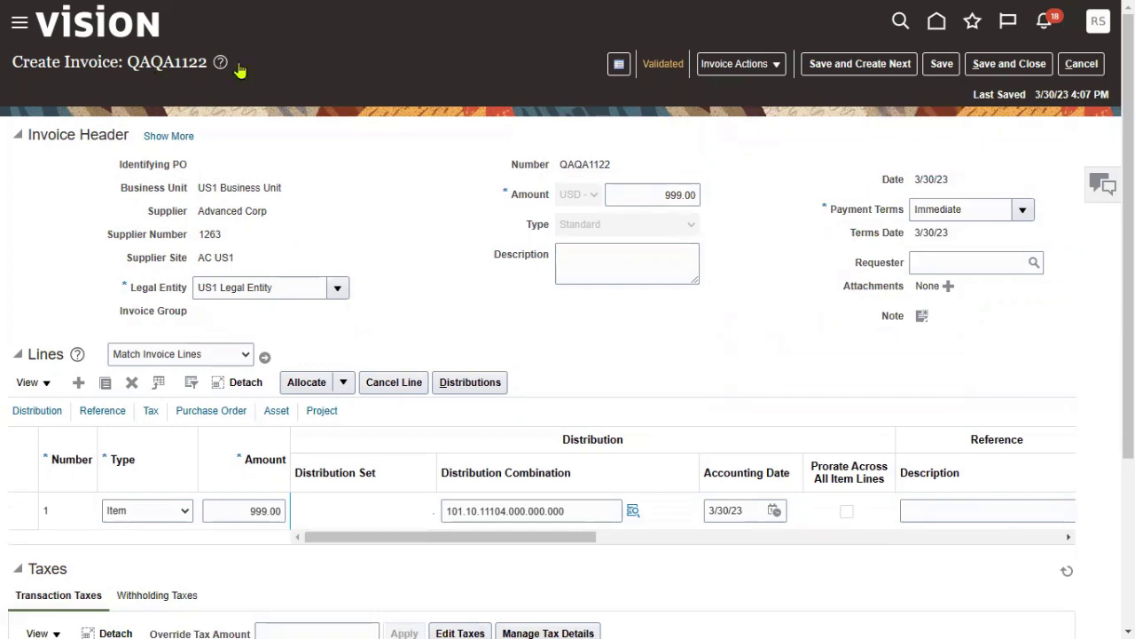
- Duplicate the invoice tab and open the navigator in the new tab
mouse_move(932, 10)
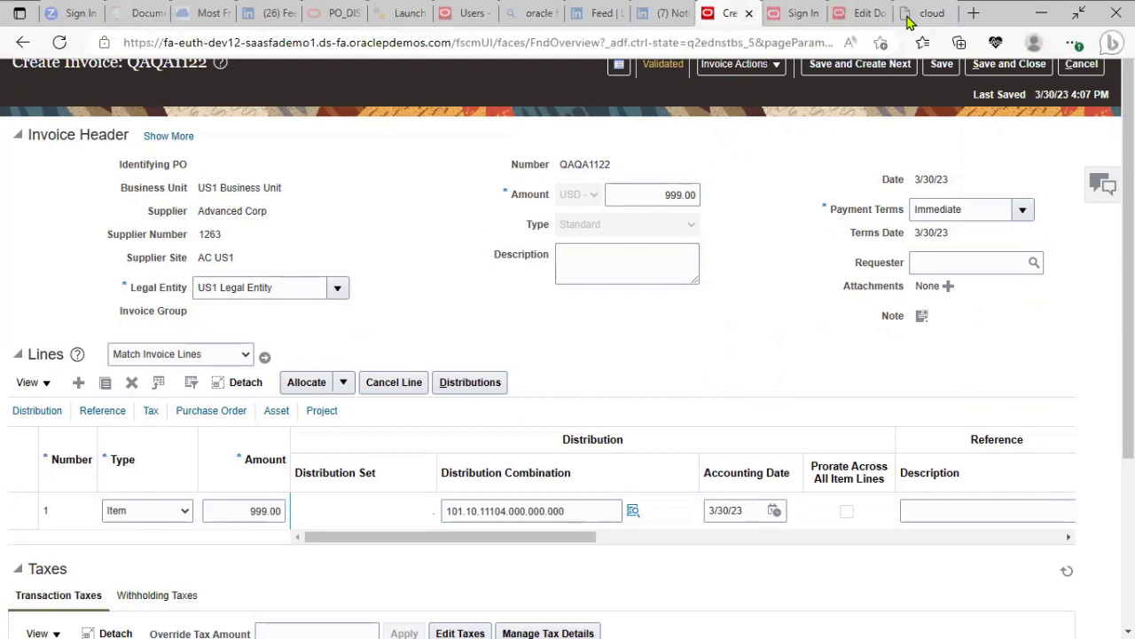
right_click(727, 13)
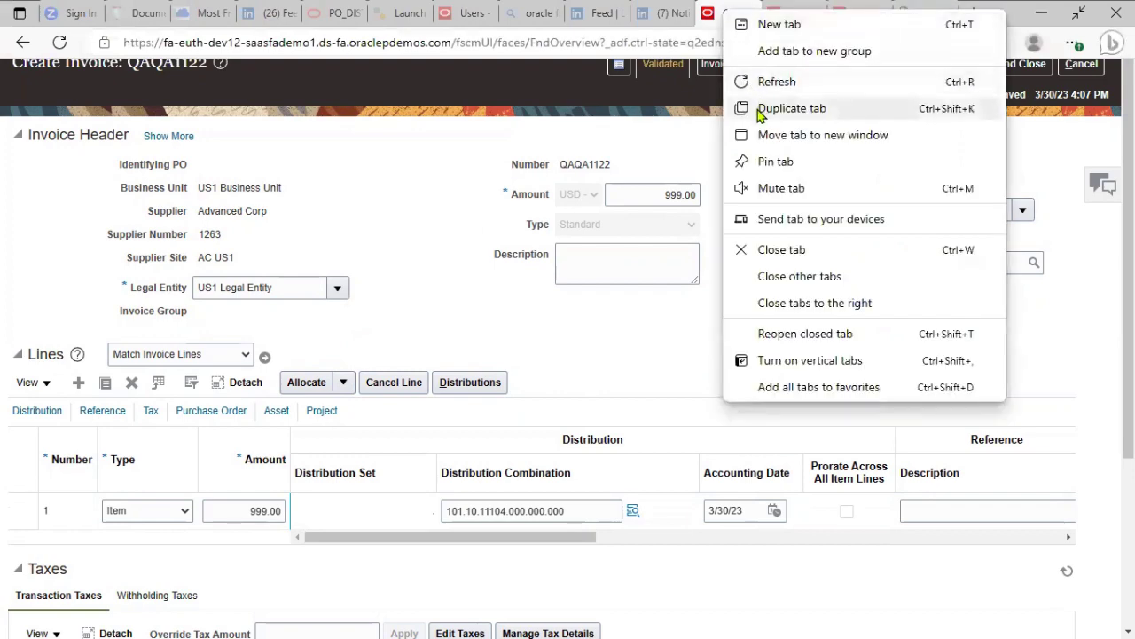
left_click(790, 108)
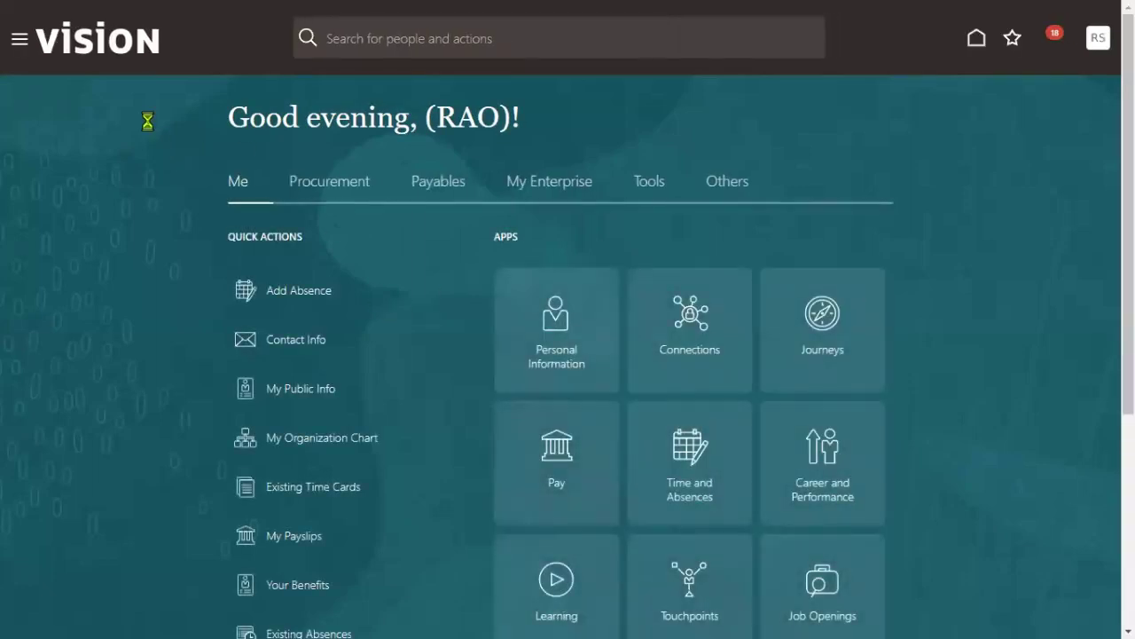
left_click(19, 41)
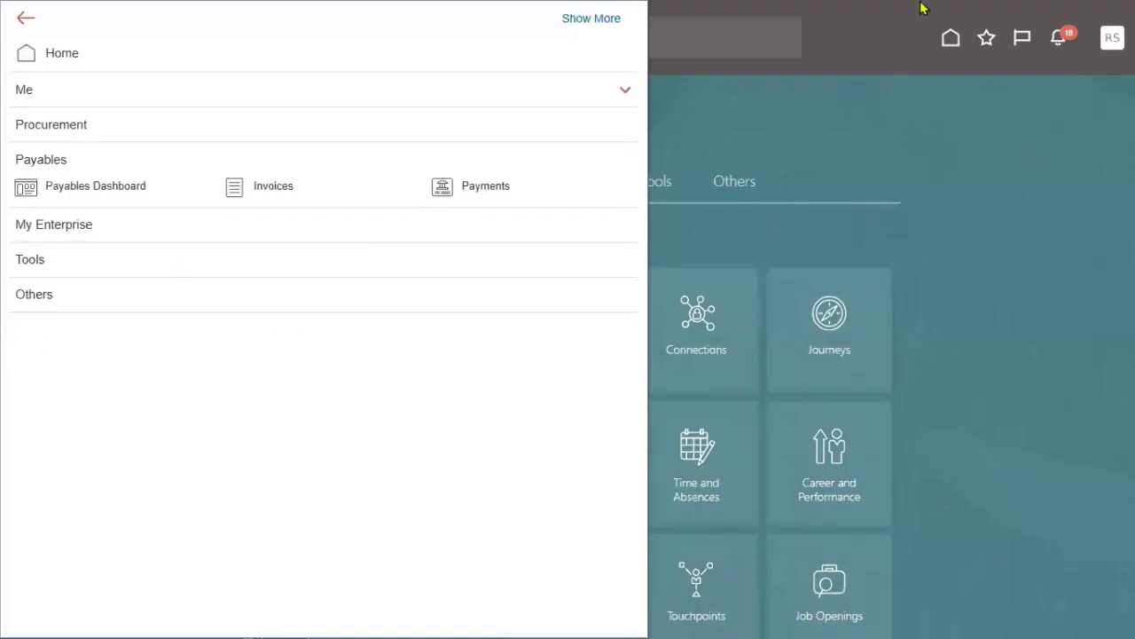
- Copy the Oracle home page address from the address bar
mouse_move(971, 30)
left_click(718, 43)
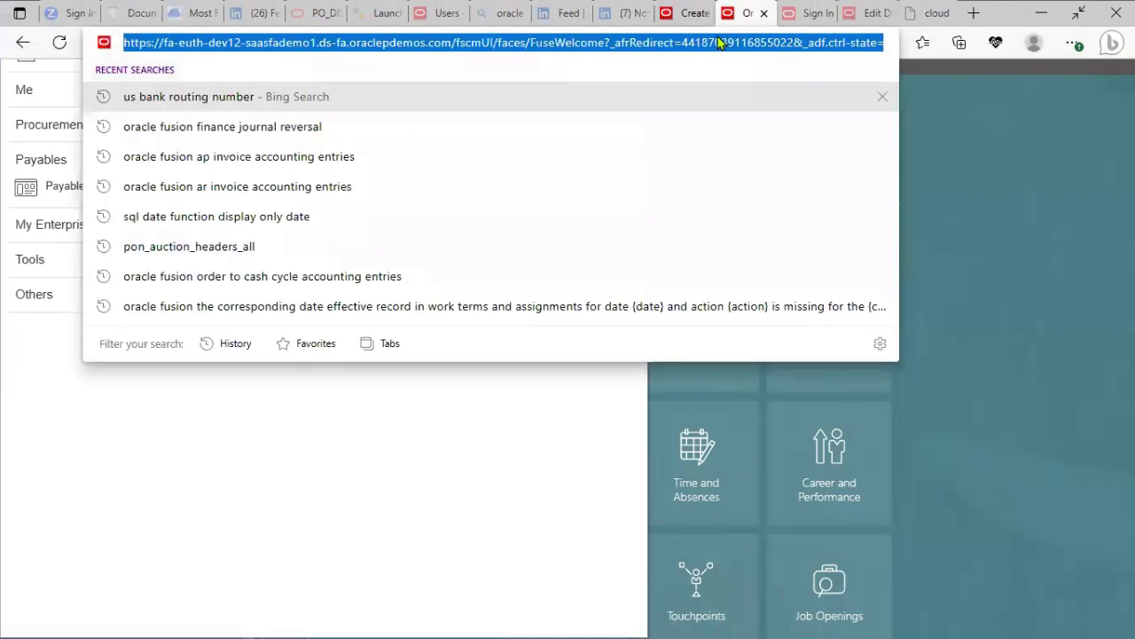
right_click(718, 42)
left_click(767, 224)
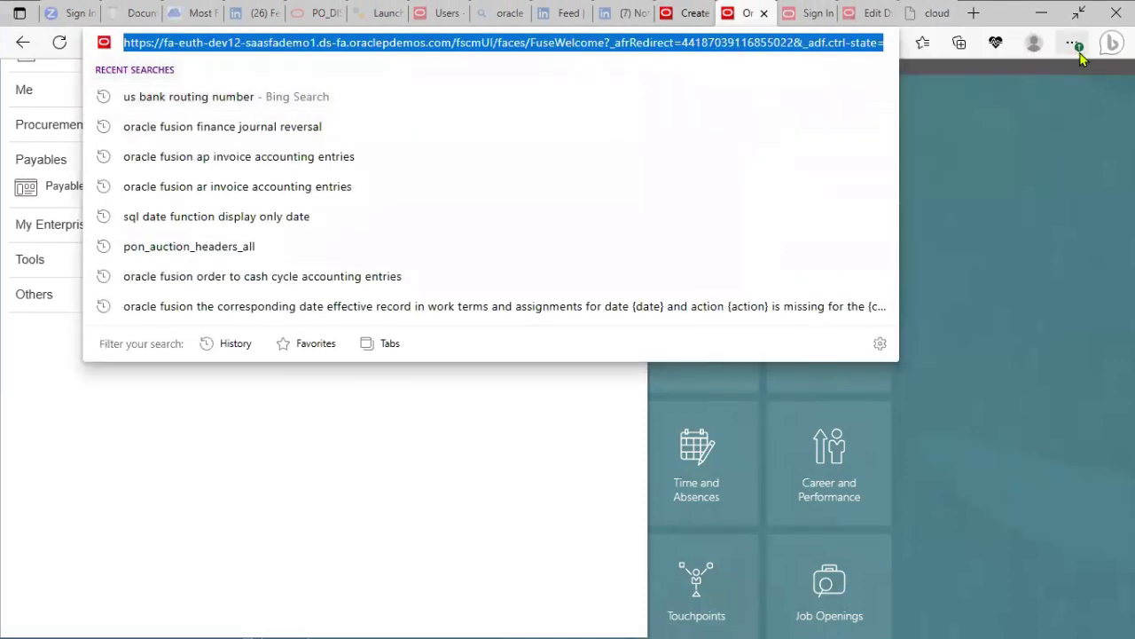
- Close the duplicate tab and open Edge's Settings and more menu
left_click(1079, 50)
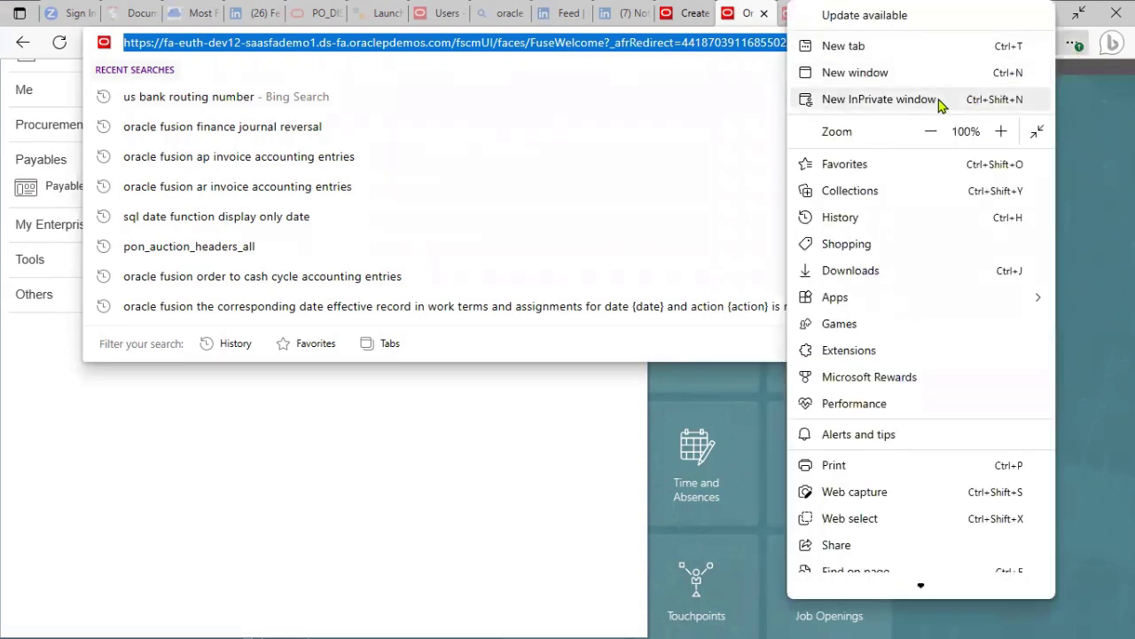
left_click(764, 13)
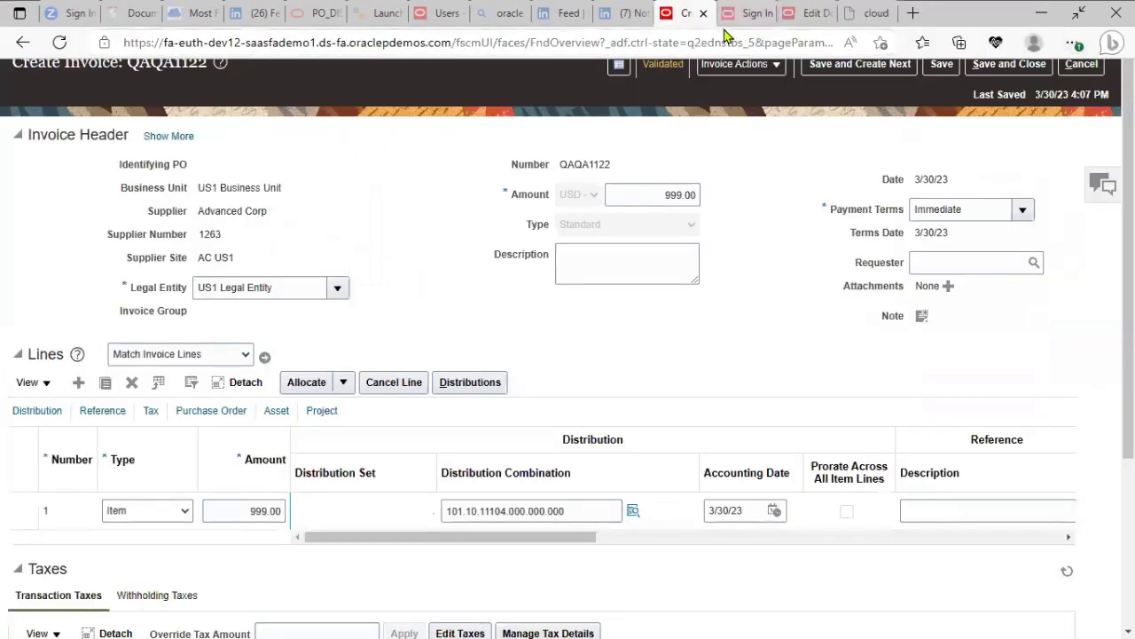
left_click(1075, 44)
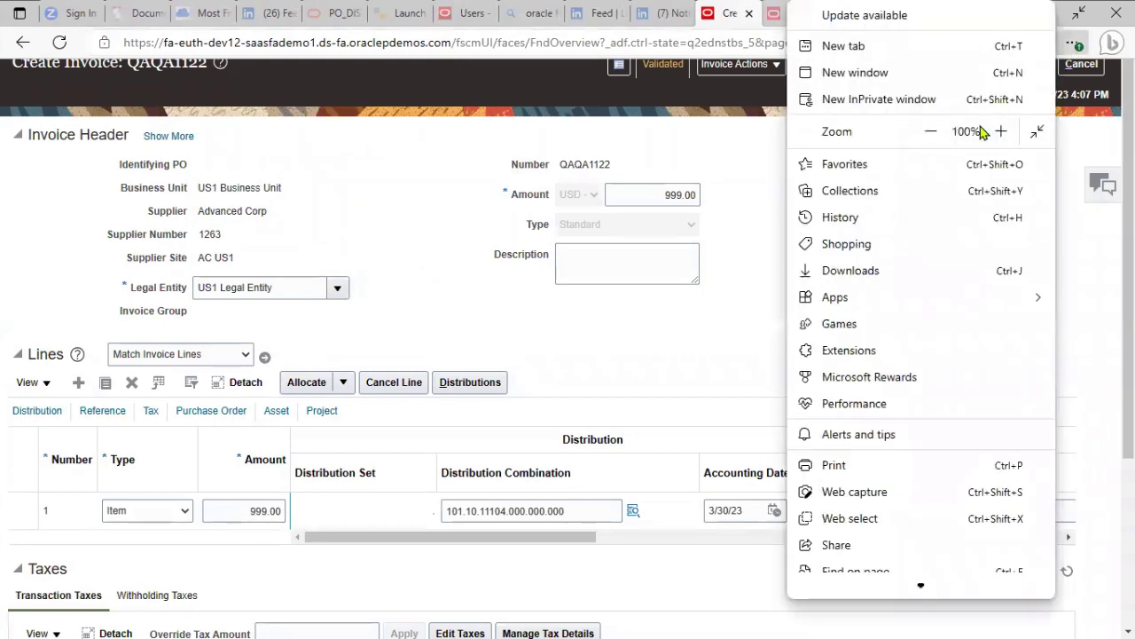
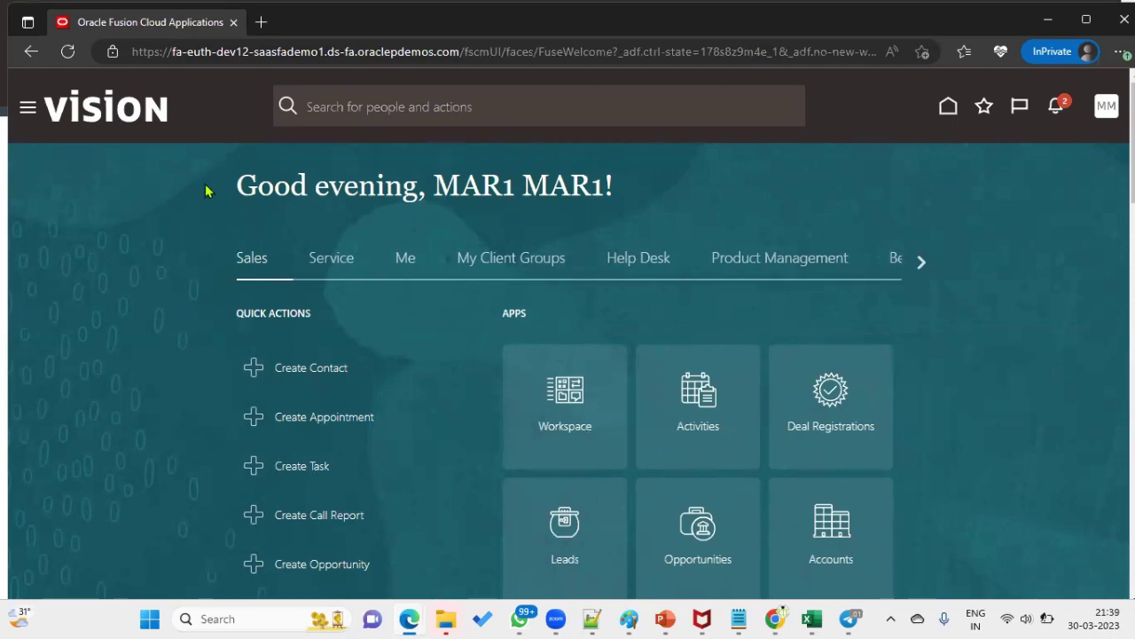
- Go to Reports and Analytics through the Navigator's Tools group
left_click(27, 110)
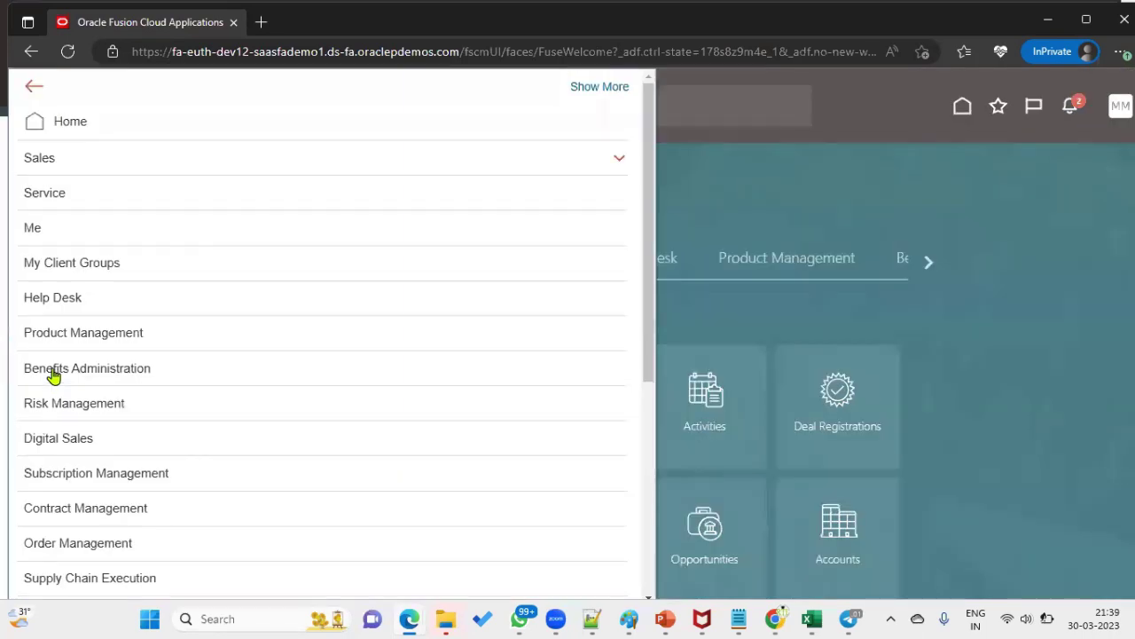
scroll(172, 570, "down", 4)
left_click(106, 482)
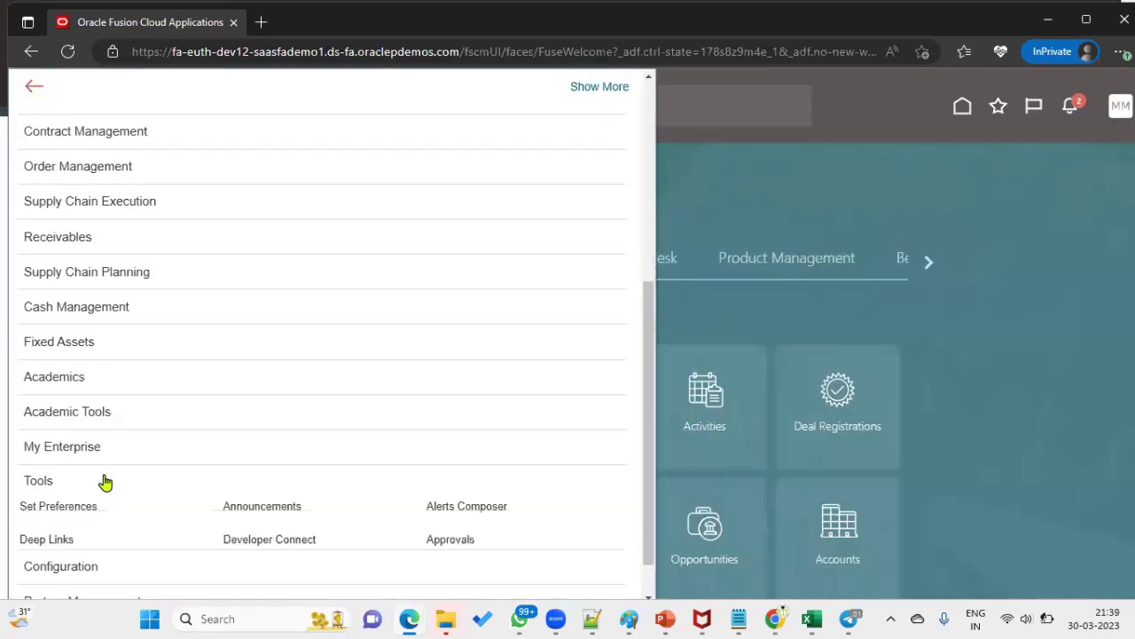
scroll(135, 491, "down", 2)
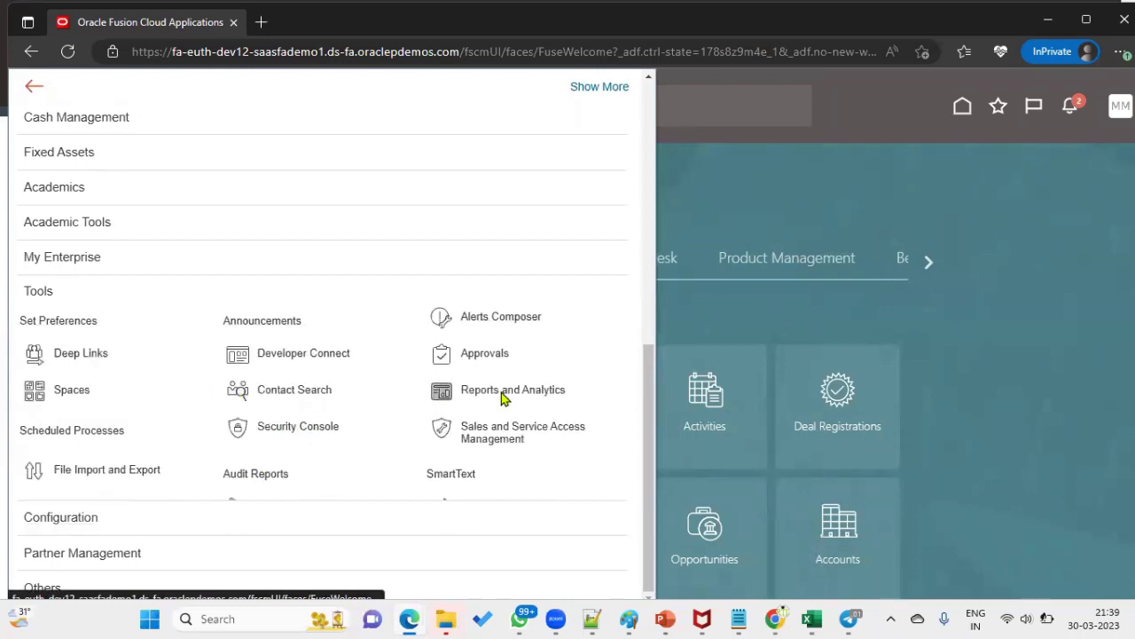
left_click(487, 394)
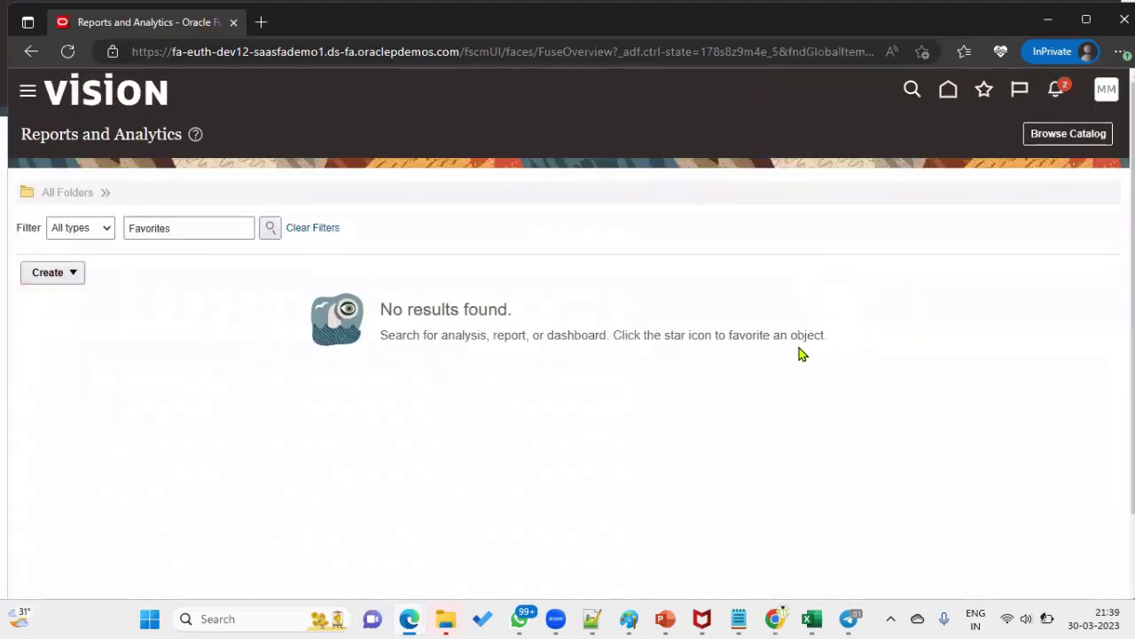
- From Browse Catalog, create a new untitled Data Model
left_click(1080, 134)
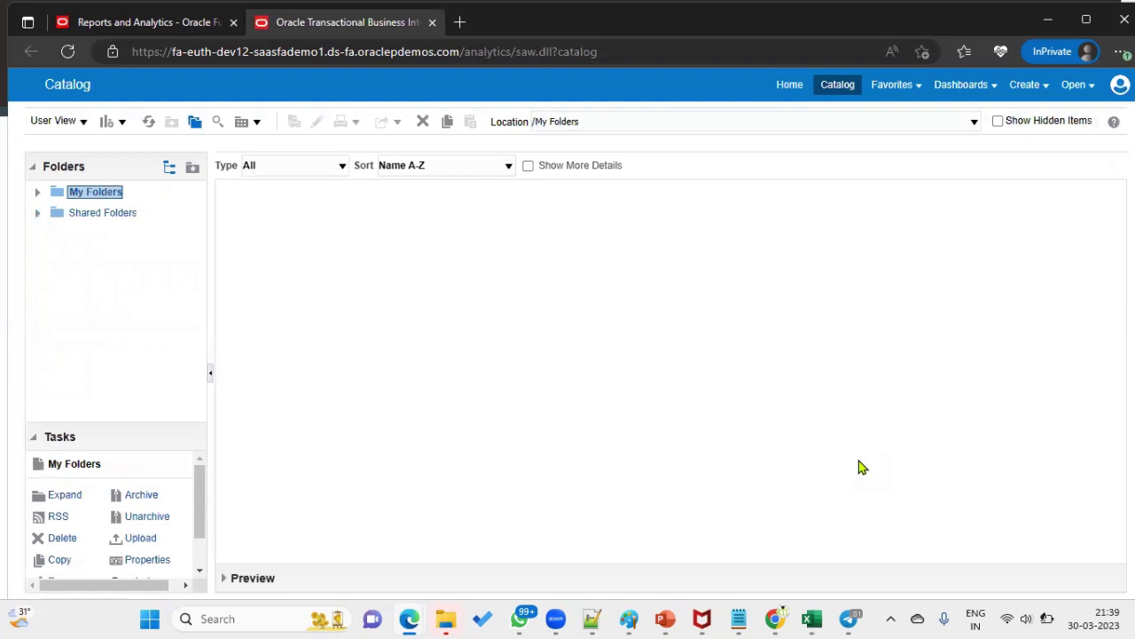
left_click(1023, 85)
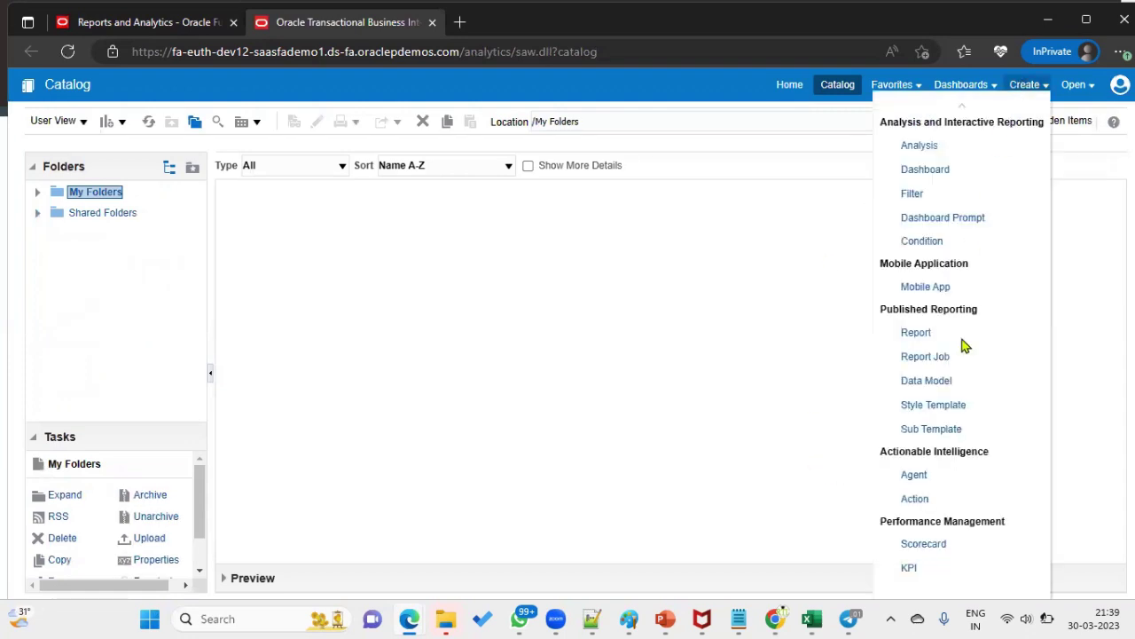
left_click(927, 383)
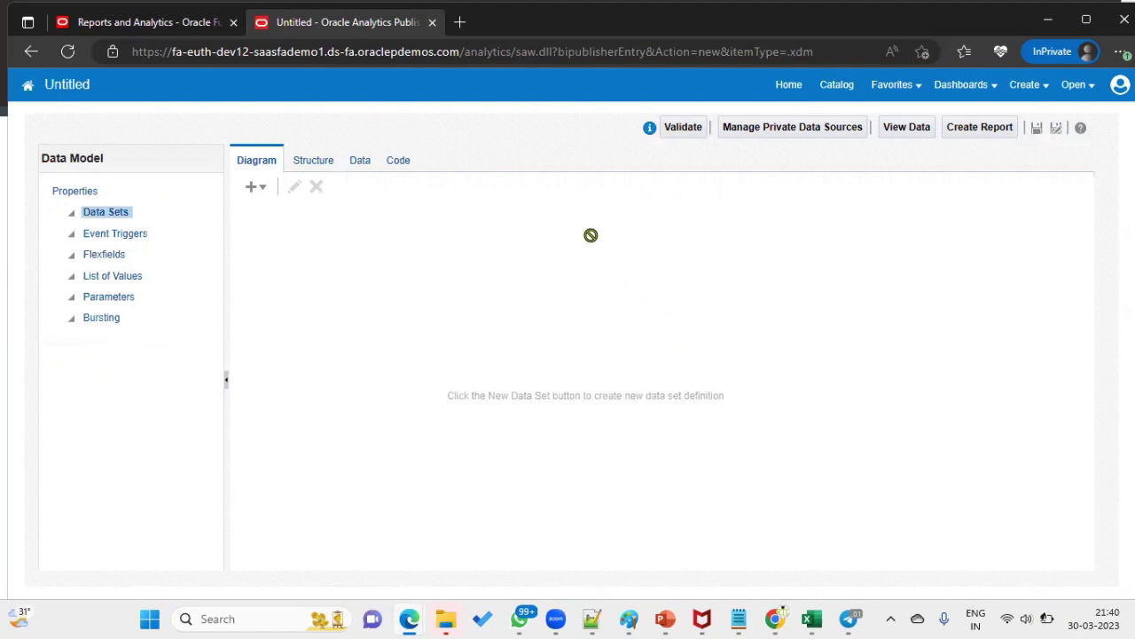
- Create a SQL Query data set named RTL_BI_REPORT using the ApplicationDB_FSCM data source
left_click(257, 187)
left_click(268, 206)
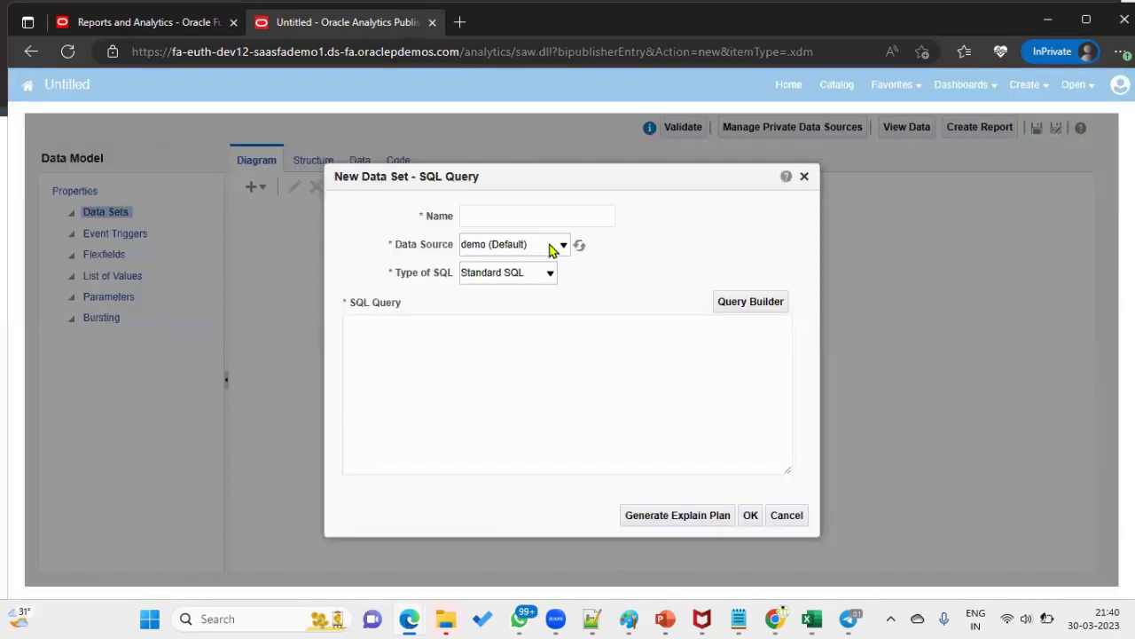
left_click(539, 216)
left_click(548, 270)
left_click(532, 251)
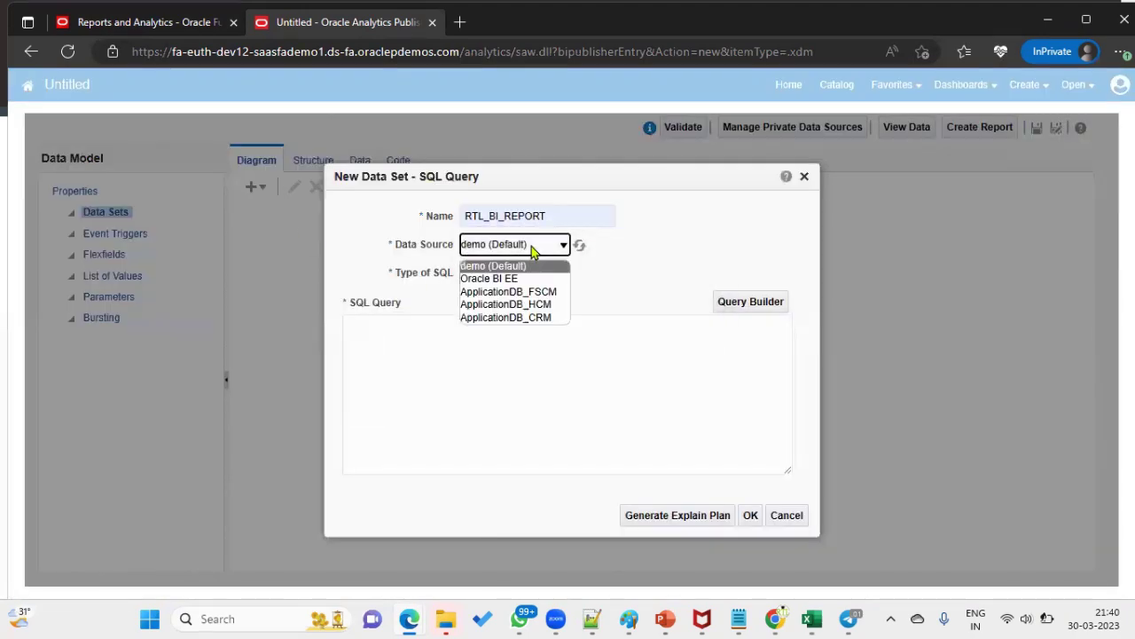
left_click(530, 291)
- Write the SELECT on AP_INVOICES_ALL filtered to invoice number QAQA1122
left_click(524, 358)
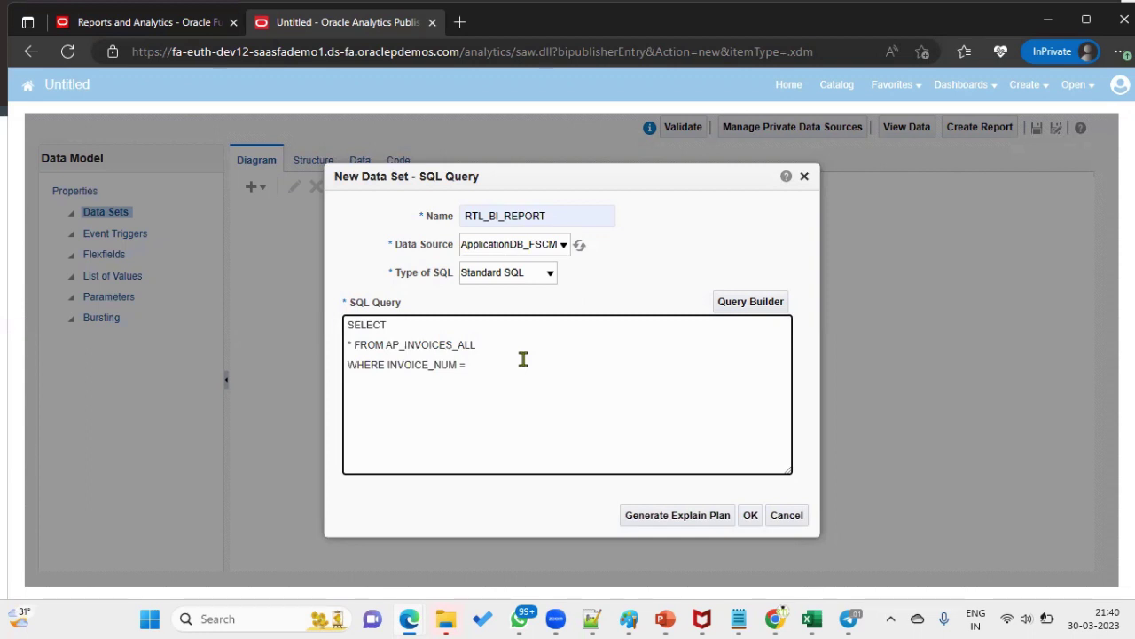
key("ctrl+v")
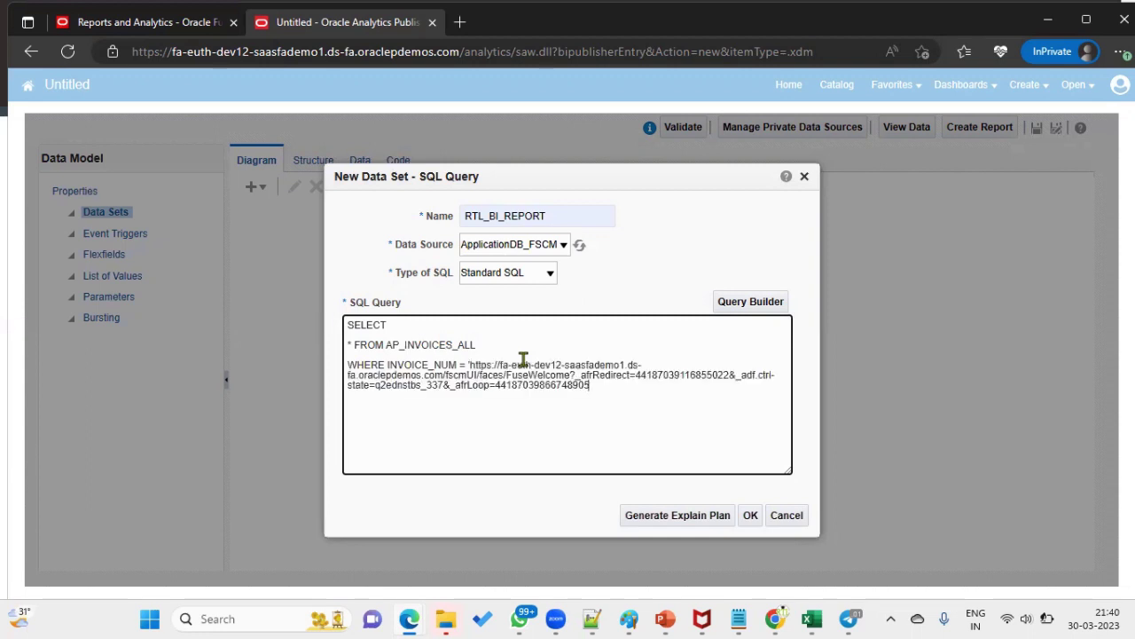
key("ctrl+z")
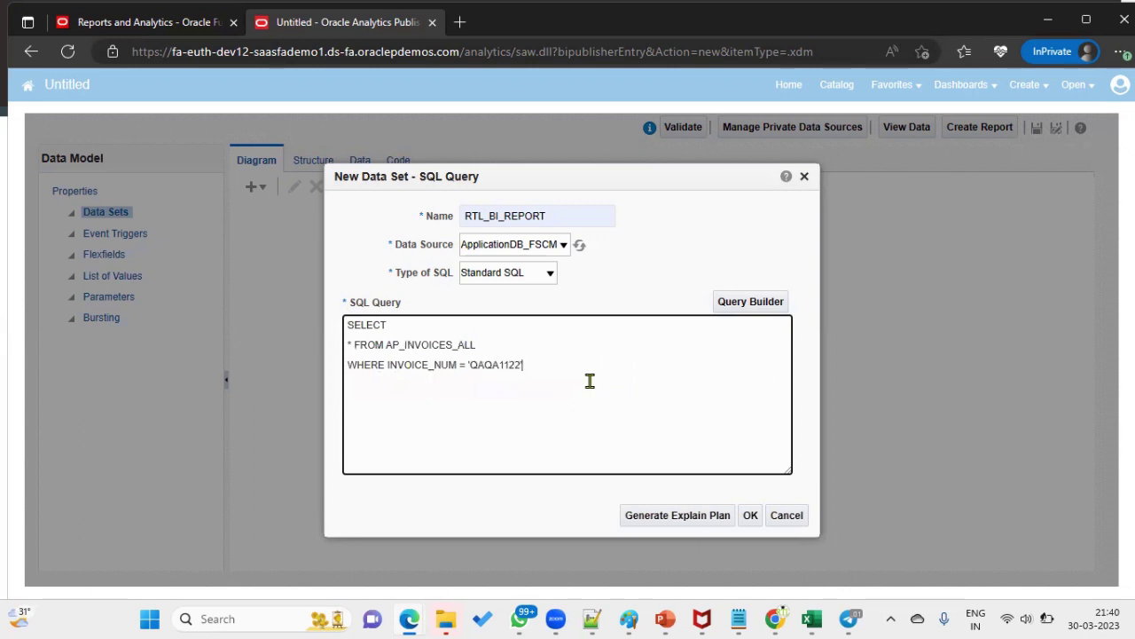
- Save the data set and preview its output in Table View
left_click(751, 515)
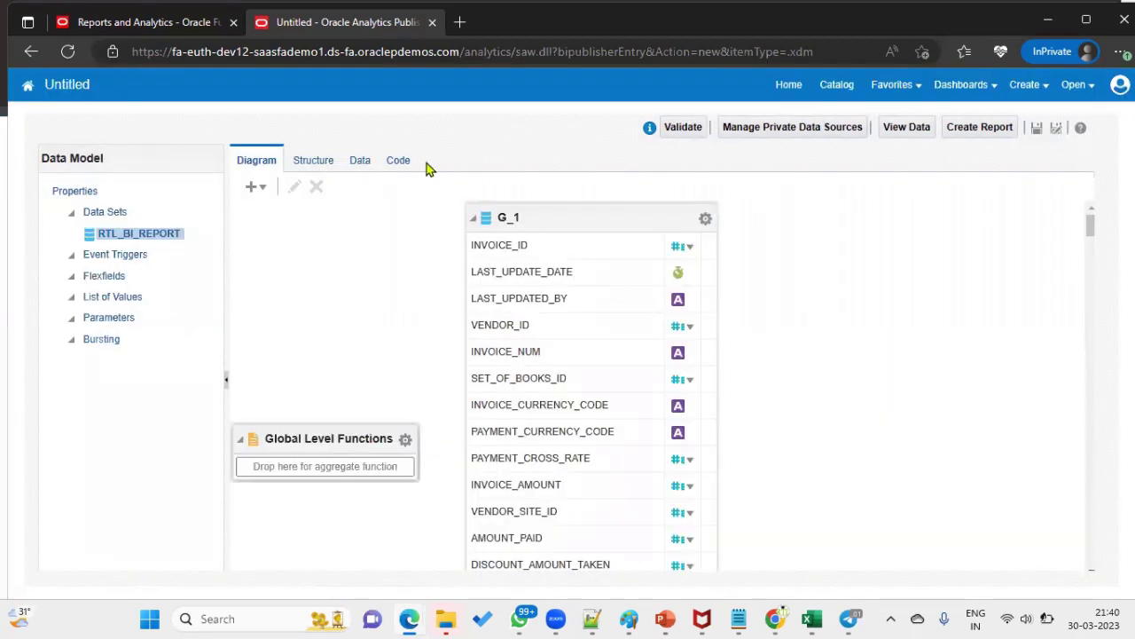
left_click(369, 163)
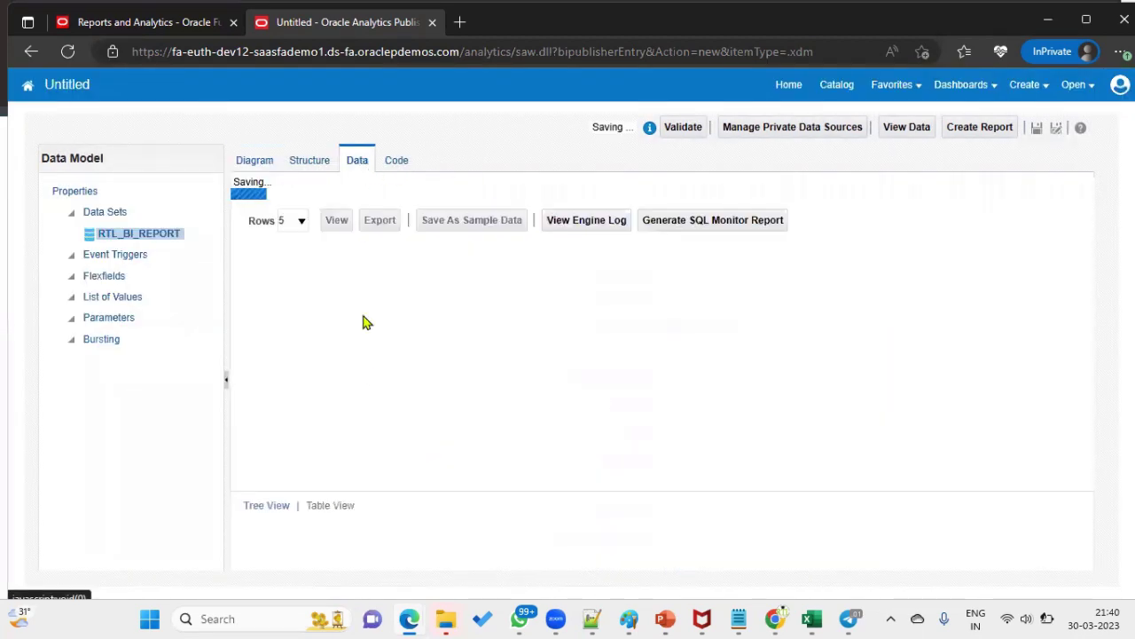
left_click(336, 198)
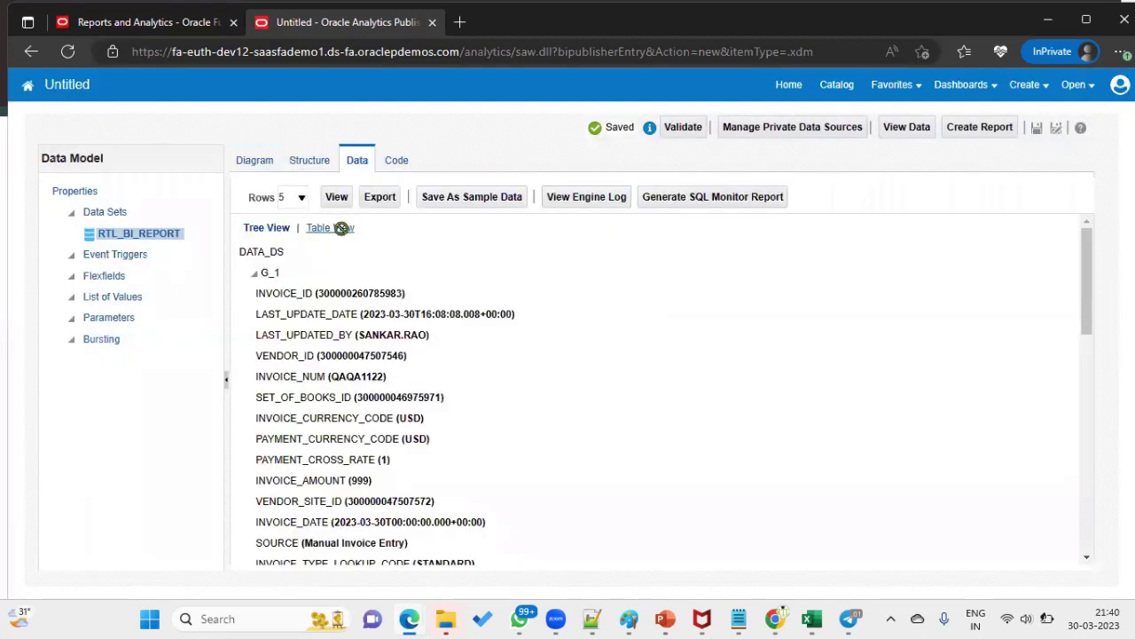
left_click(342, 228)
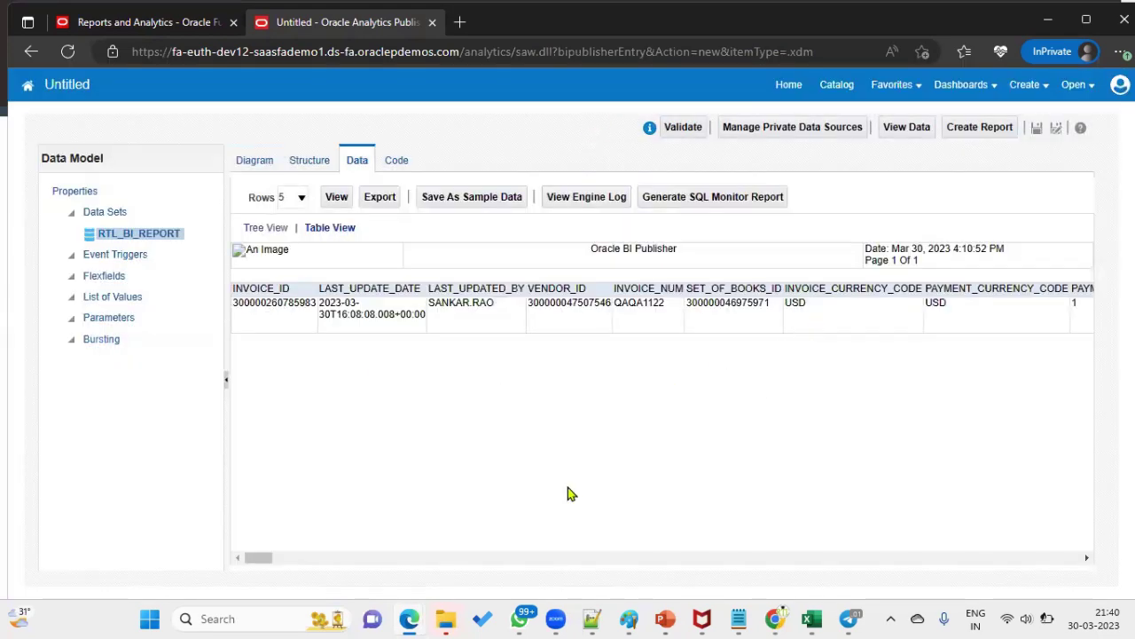
double_click(450, 304)
left_click_drag(263, 559, 280, 561)
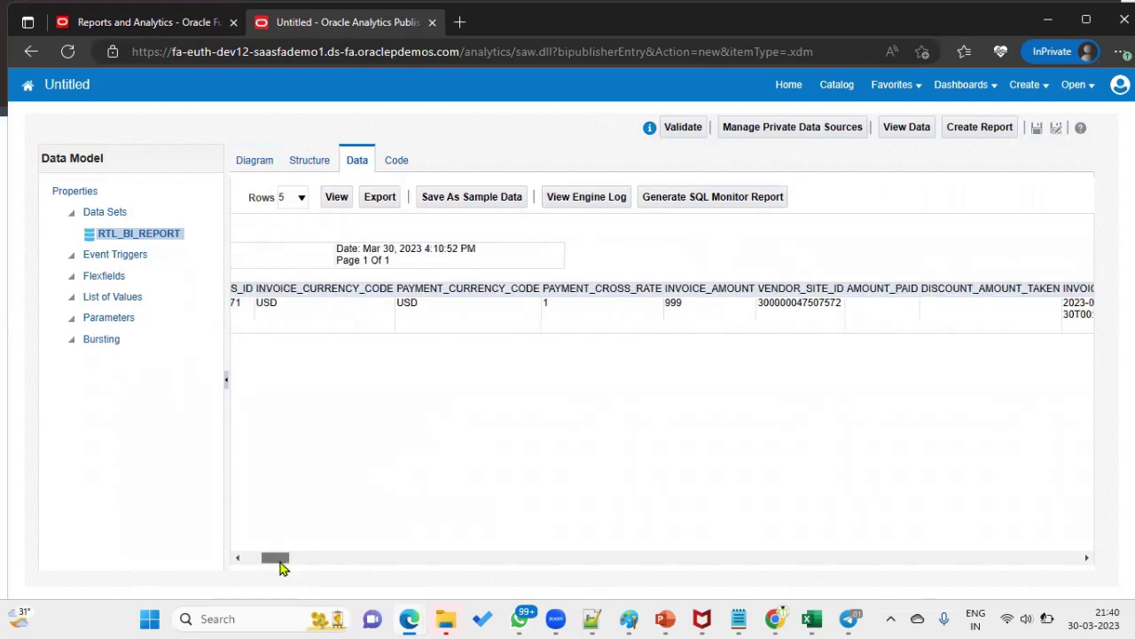
double_click(673, 302)
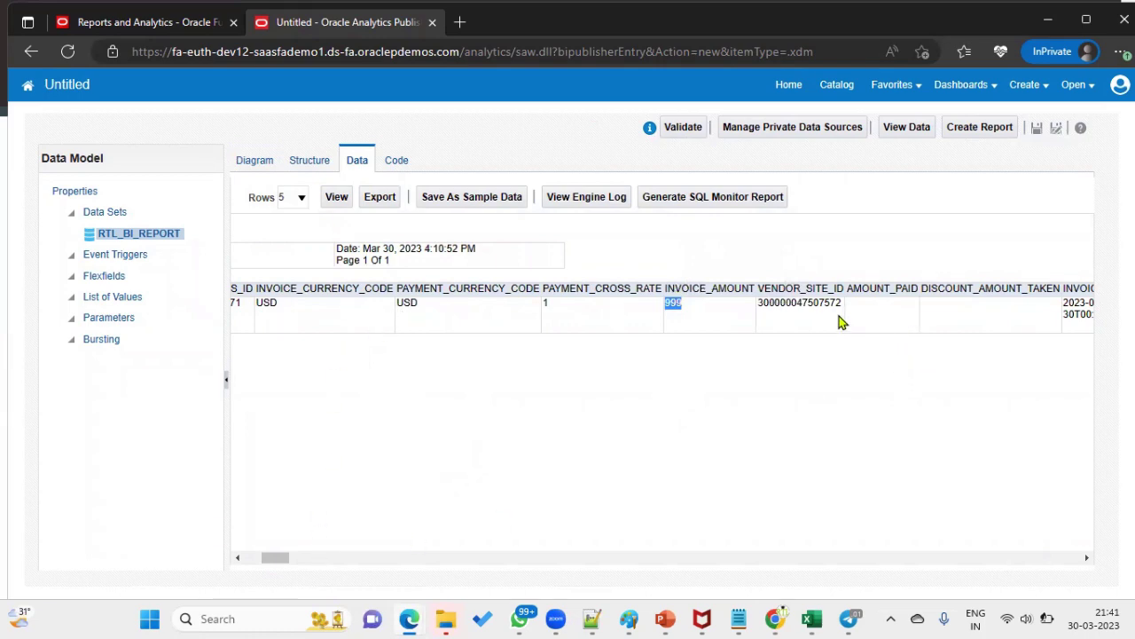
double_click(815, 302)
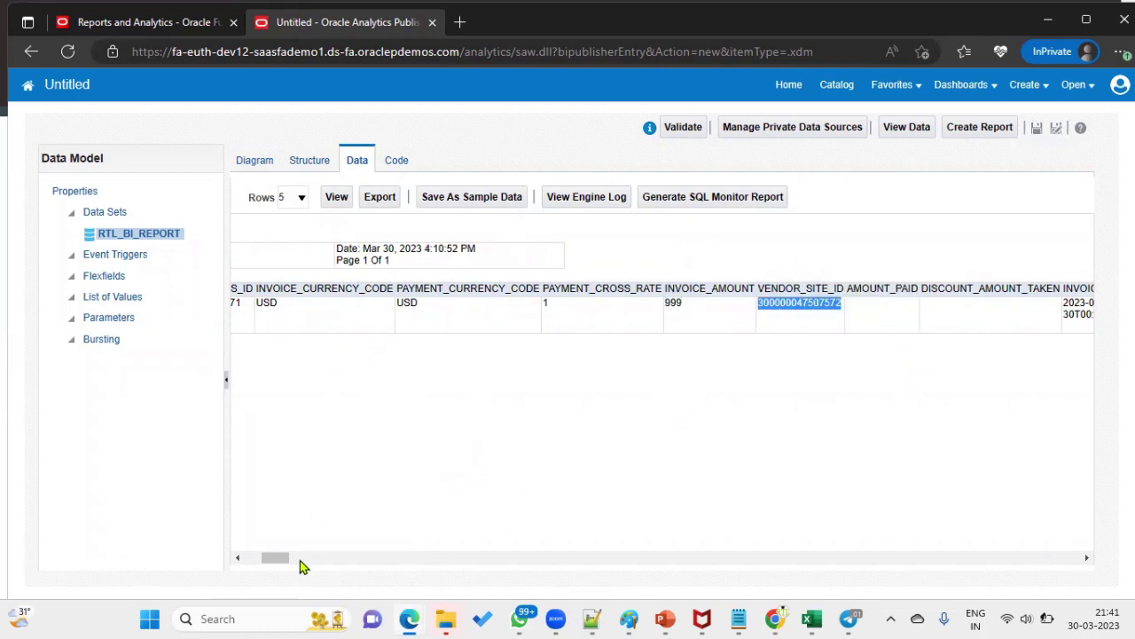
left_click_drag(277, 559, 286, 558)
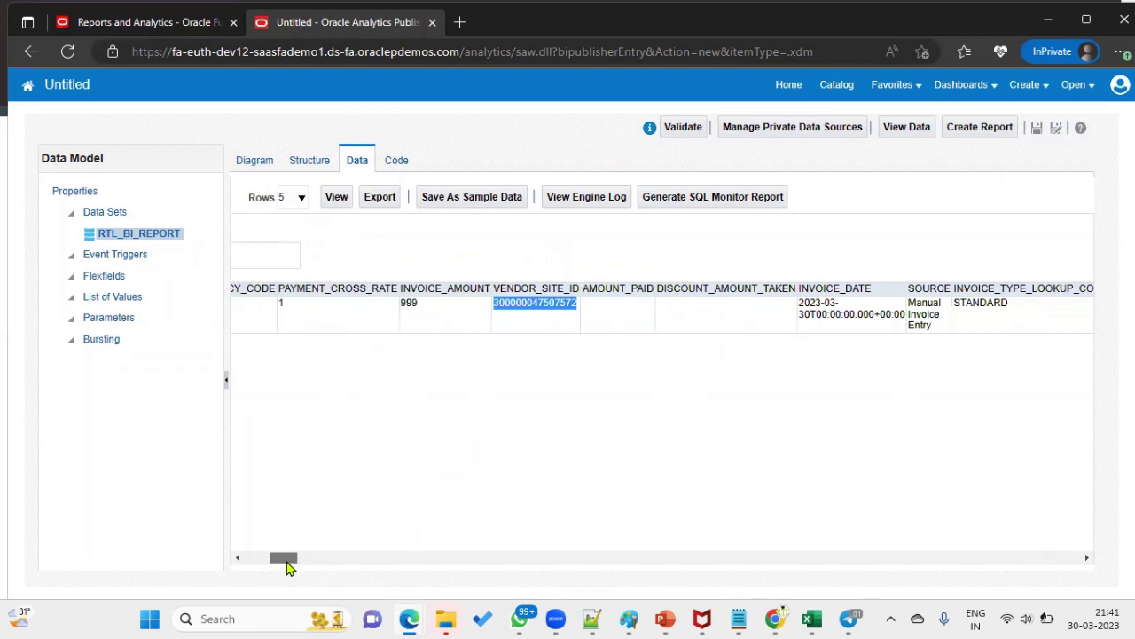
left_click_drag(942, 327, 917, 289)
left_click(1000, 311)
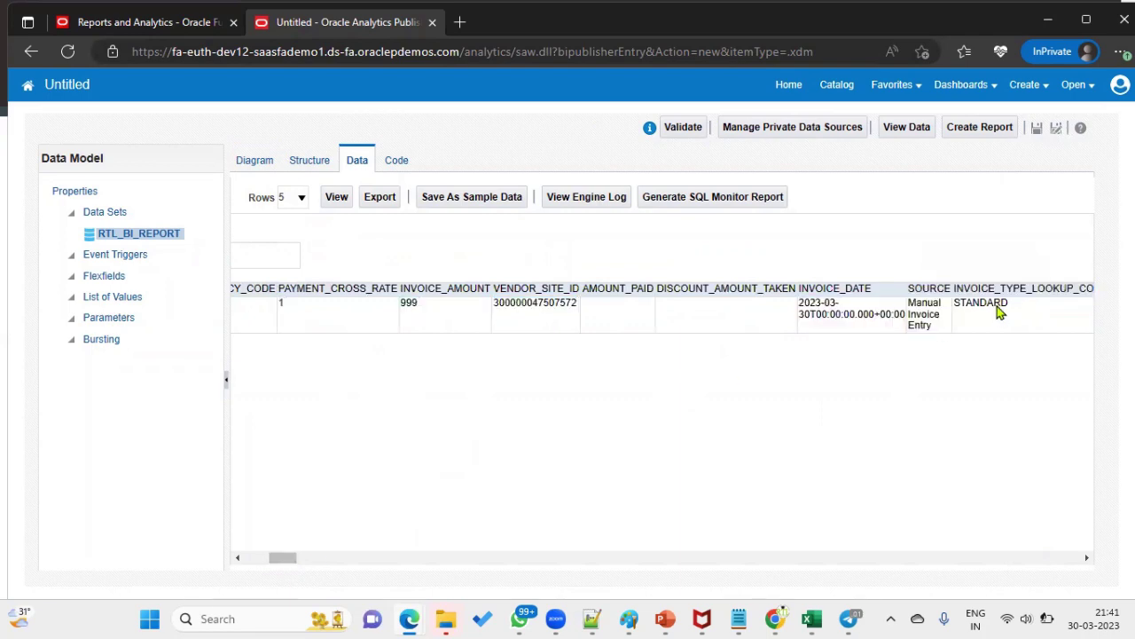
double_click(993, 302)
left_click(933, 414)
left_click_drag(294, 559, 205, 550)
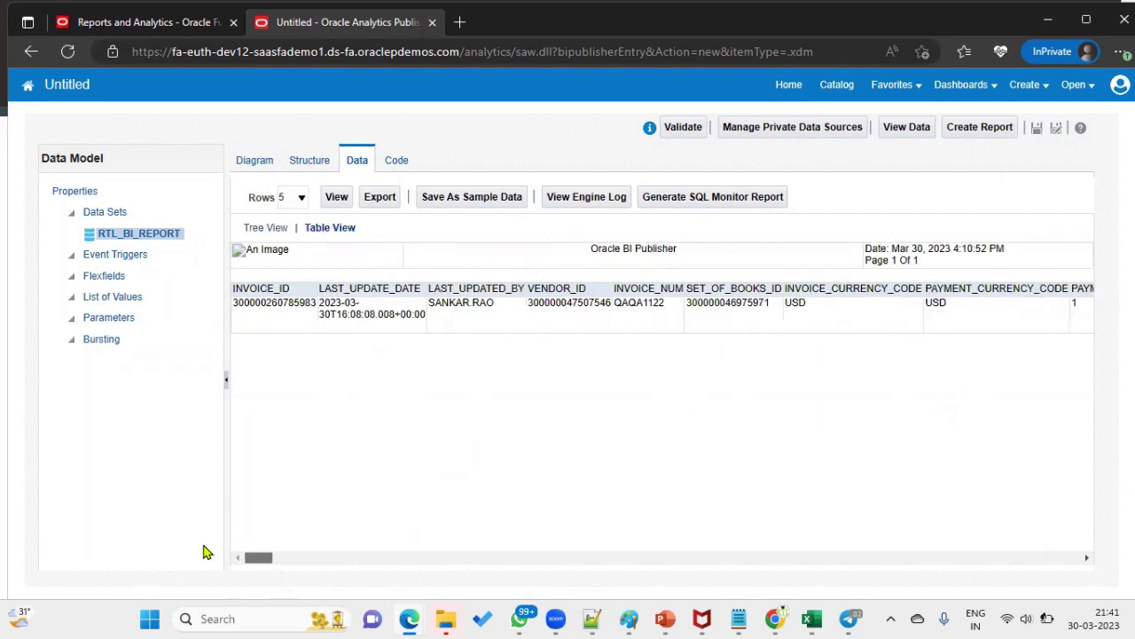
double_click(277, 300)
key("ctrl+c")
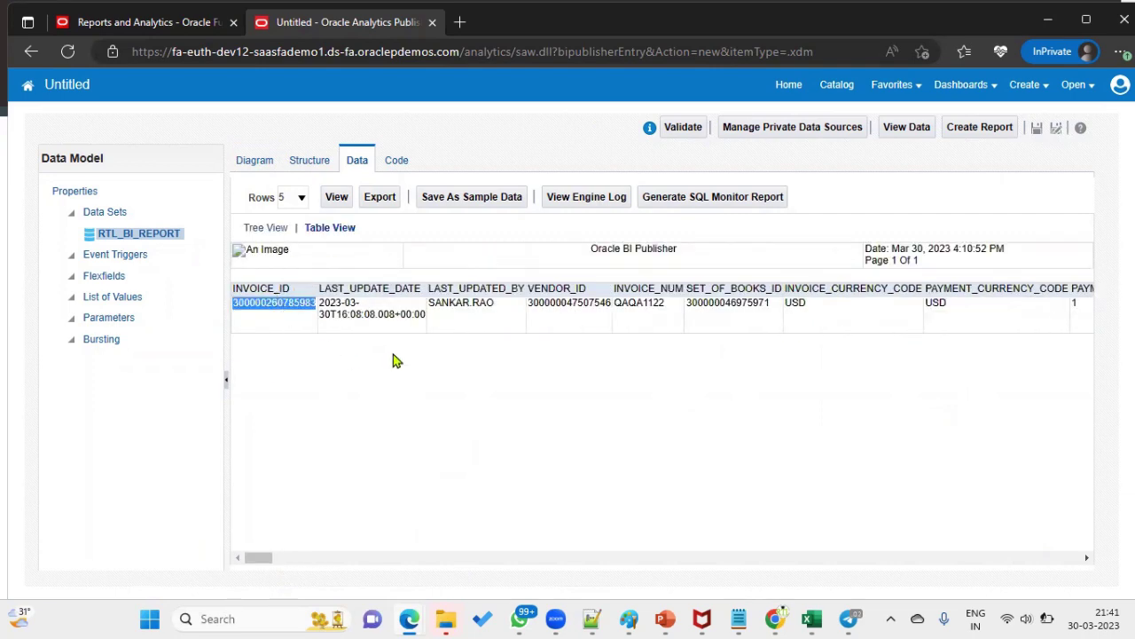
left_click(258, 163)
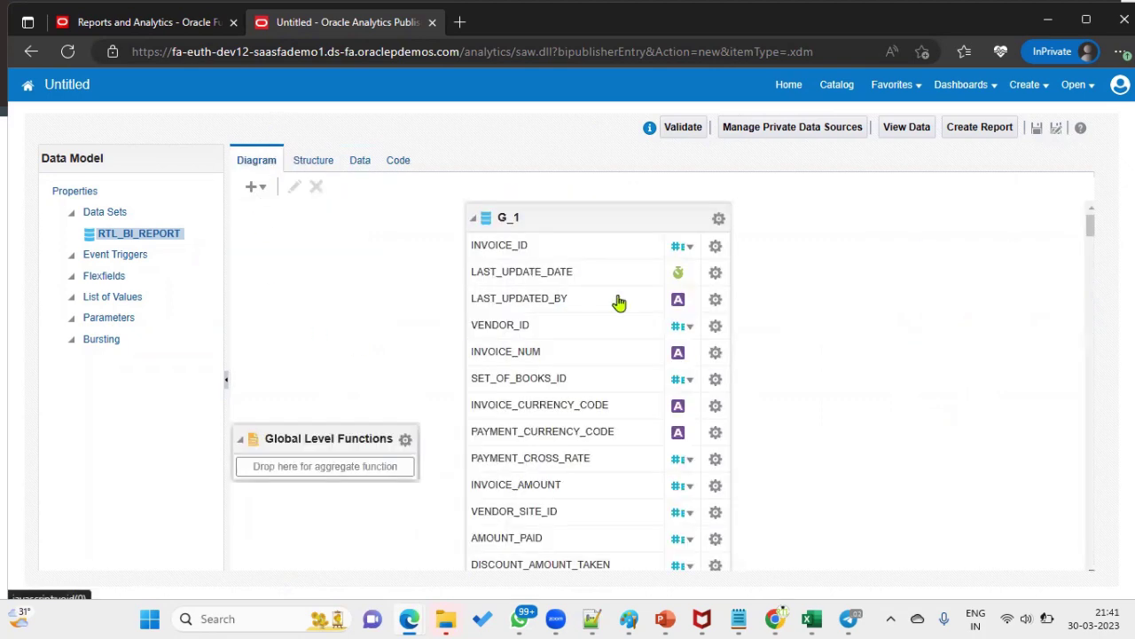
left_click(718, 219)
left_click(788, 423)
left_click(603, 398)
key("ctrl+a")
left_click(597, 385)
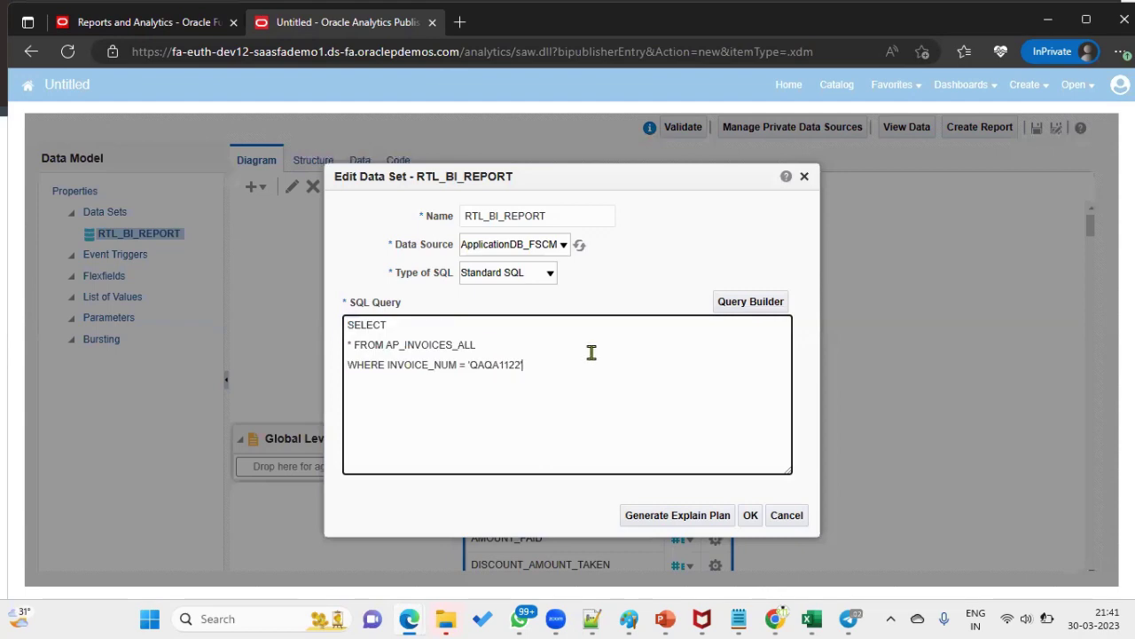
type("--")
key("ctrl+v")
key("ctrl+a")
key("ctrl+c")
left_click(590, 618)
left_click(530, 301)
- Replace the Notepad++ notes with the copied query and paste a duplicate below it
key("ctrl+a")
key("ctrl+v")
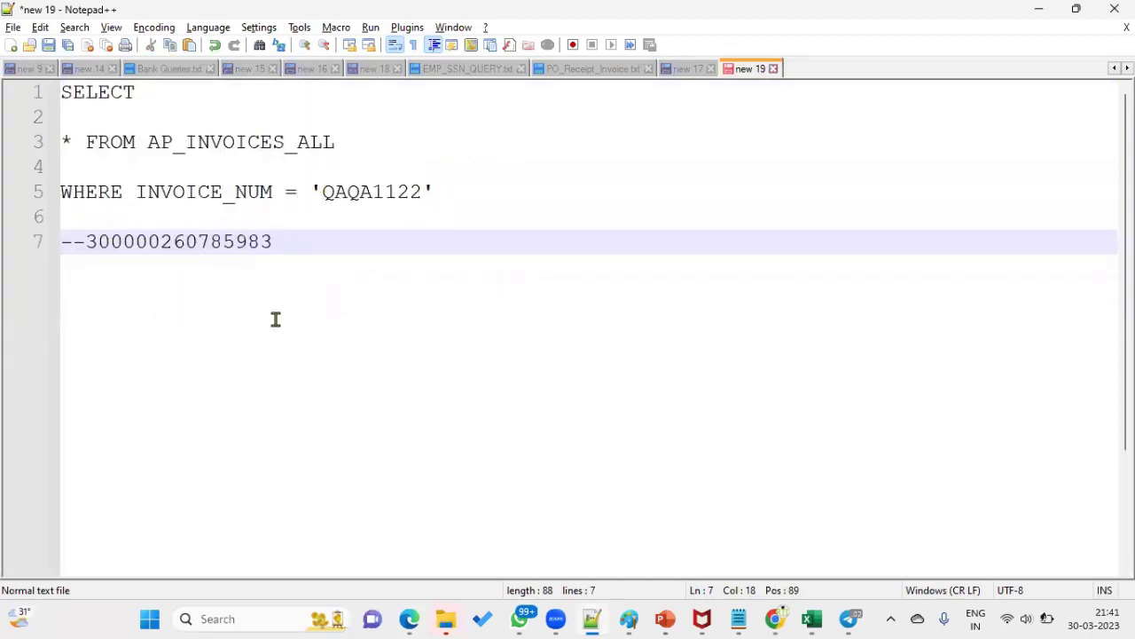
left_click_drag(462, 190, 11, 68)
key("ctrl+c")
left_click(232, 348)
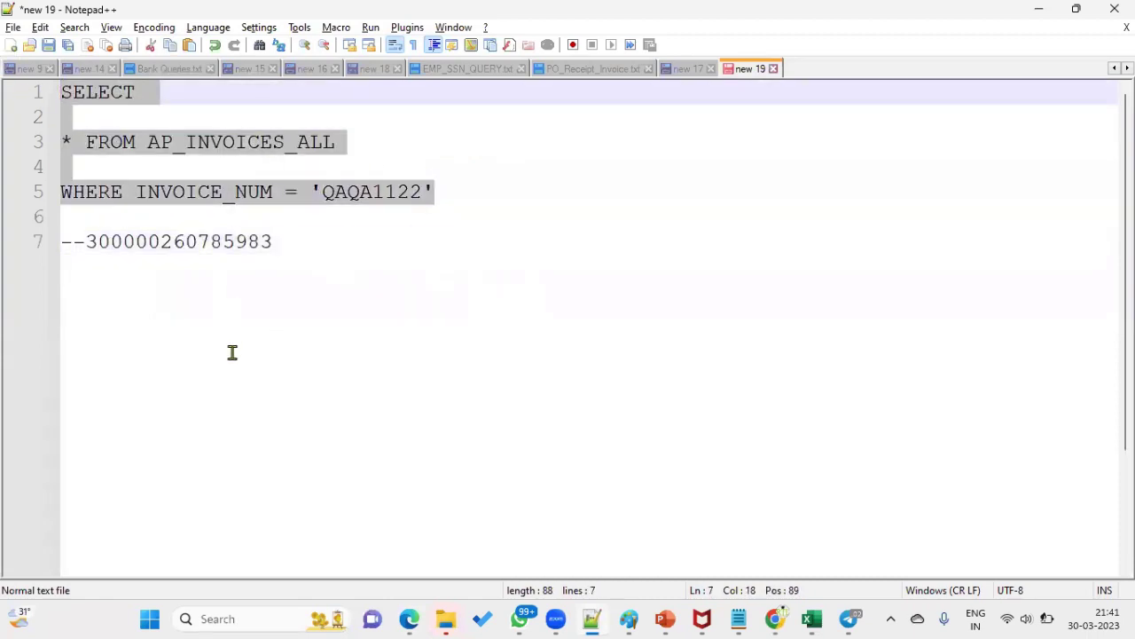
key("Return")
key("ctrl+v")
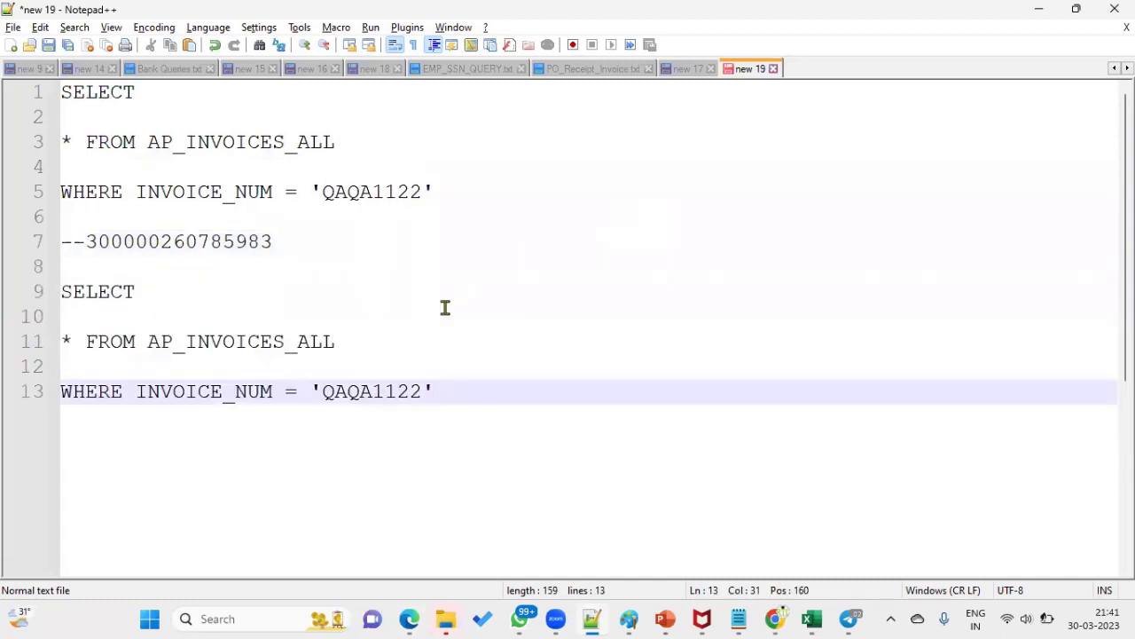
left_click(292, 340)
type("LINES_")
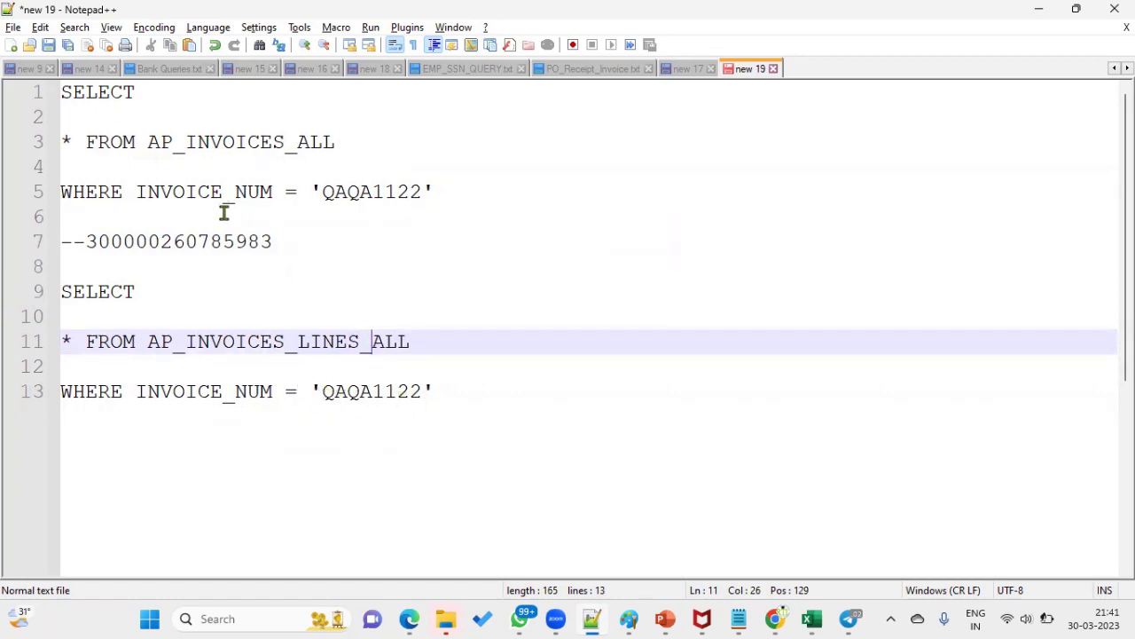
left_click_drag(87, 242, 327, 245)
key("ctrl+c")
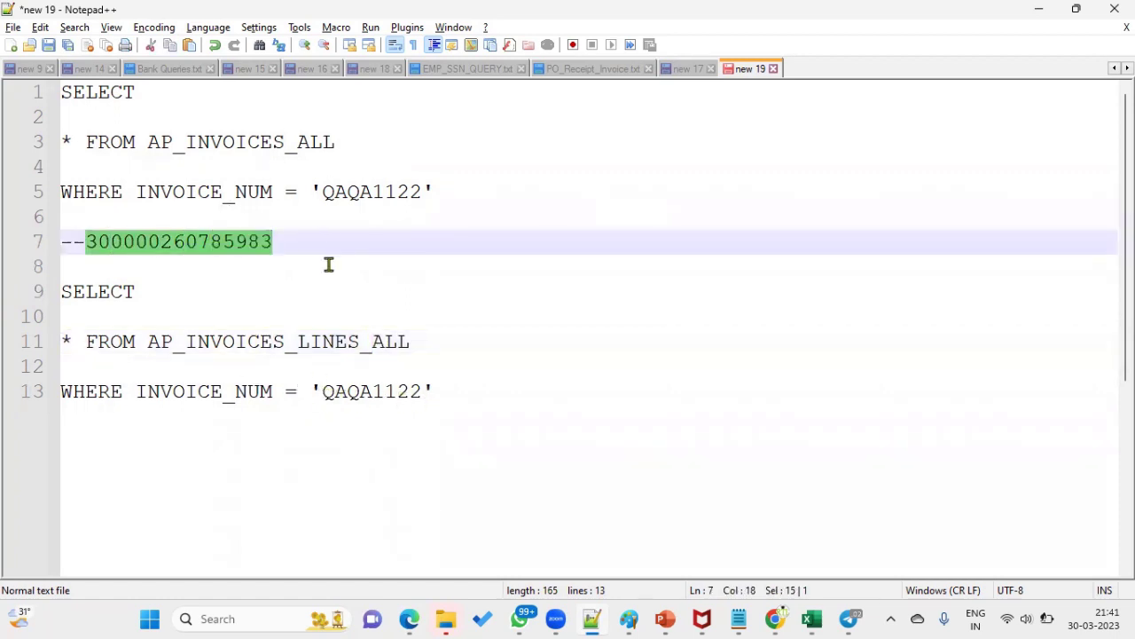
left_click_drag(236, 391, 282, 391)
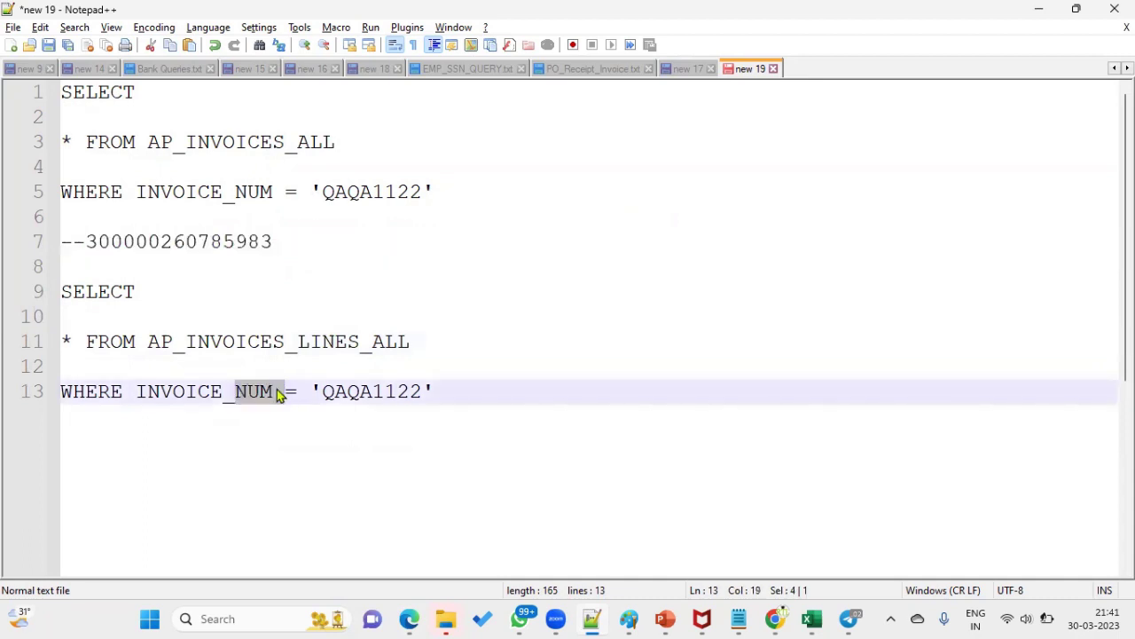
type("IS")
key("BackSpace")
type("D")
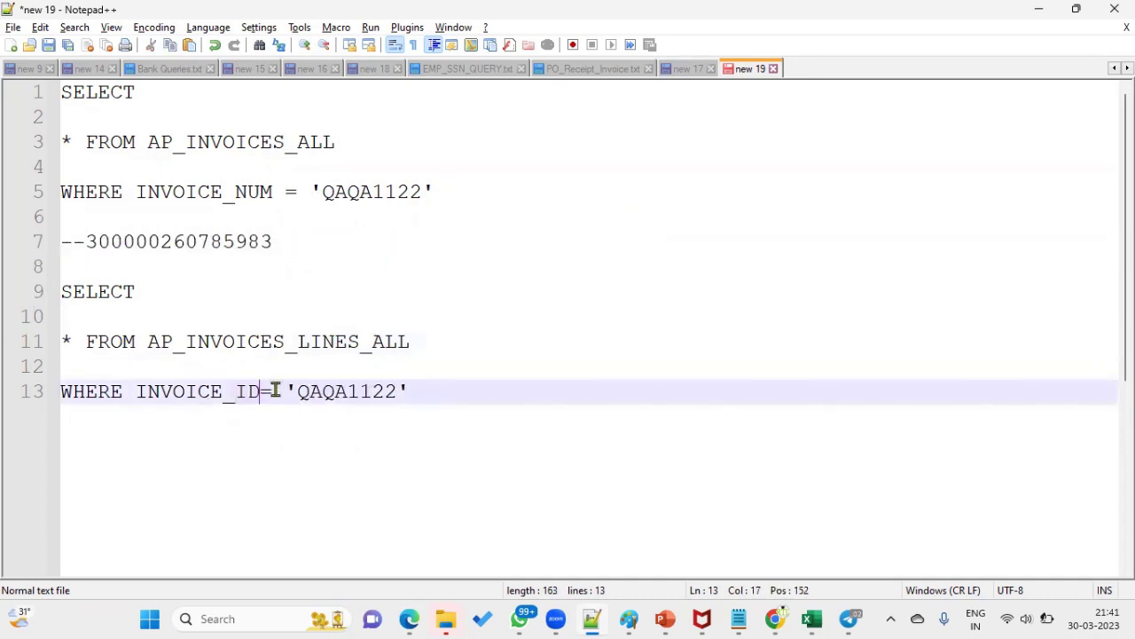
left_click_drag(285, 391, 21, 297)
key("ctrl+v")
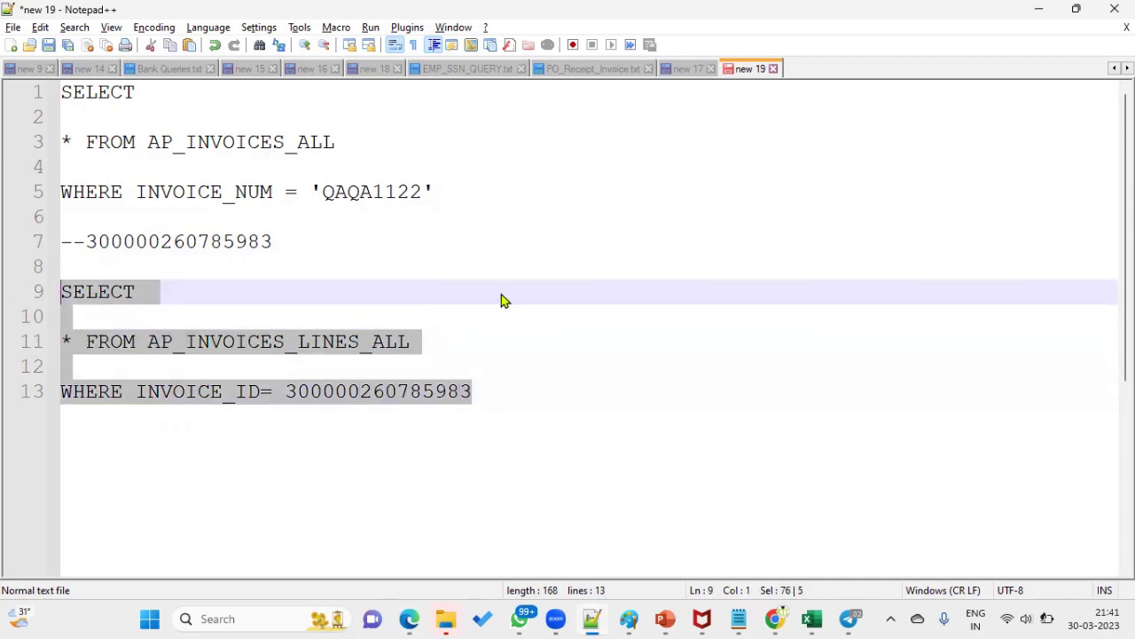
key("ctrl+c")
key("alt+Tab")
- Swap in the new query, fixing the ORA-00942 error by correcting the table to AP_INVOICE_LINES_ALL
key("ctrl+v")
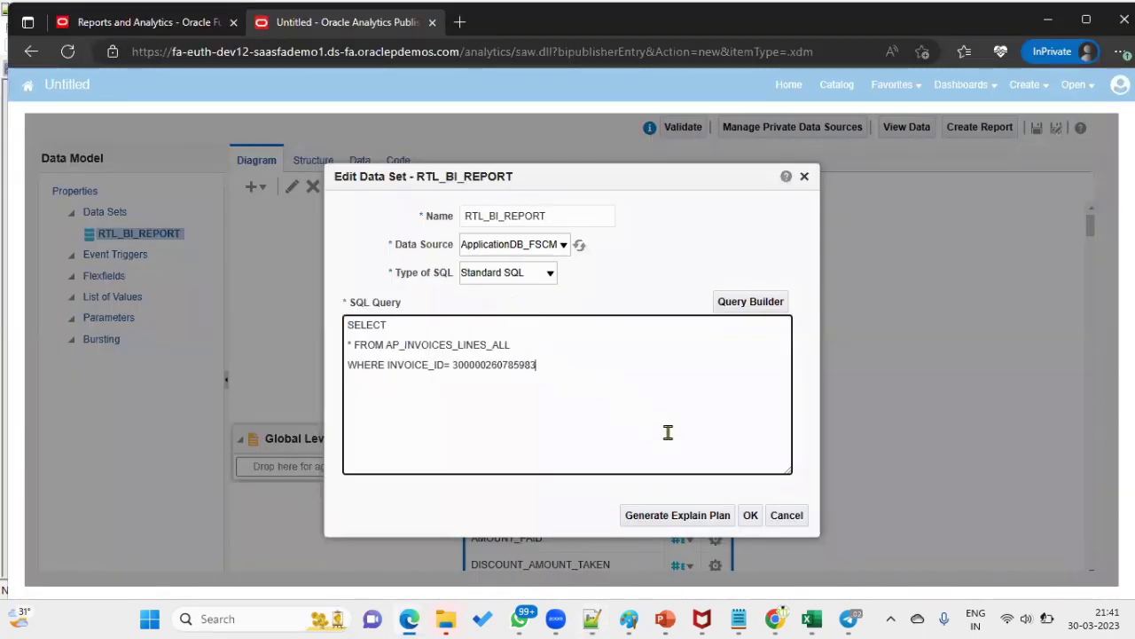
left_click(750, 514)
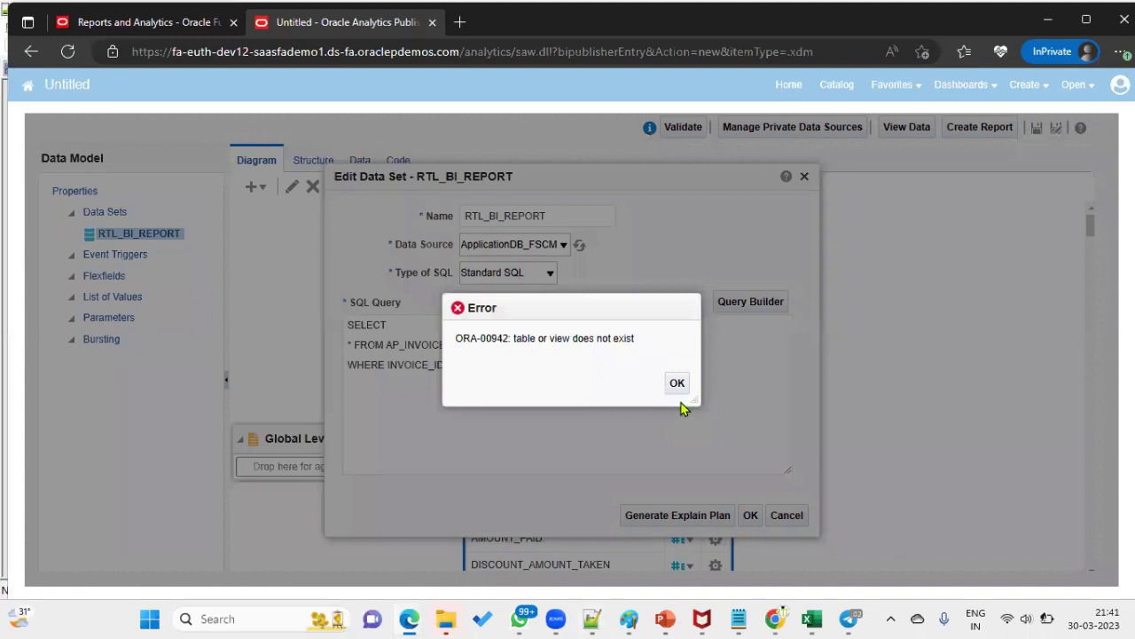
left_click(677, 383)
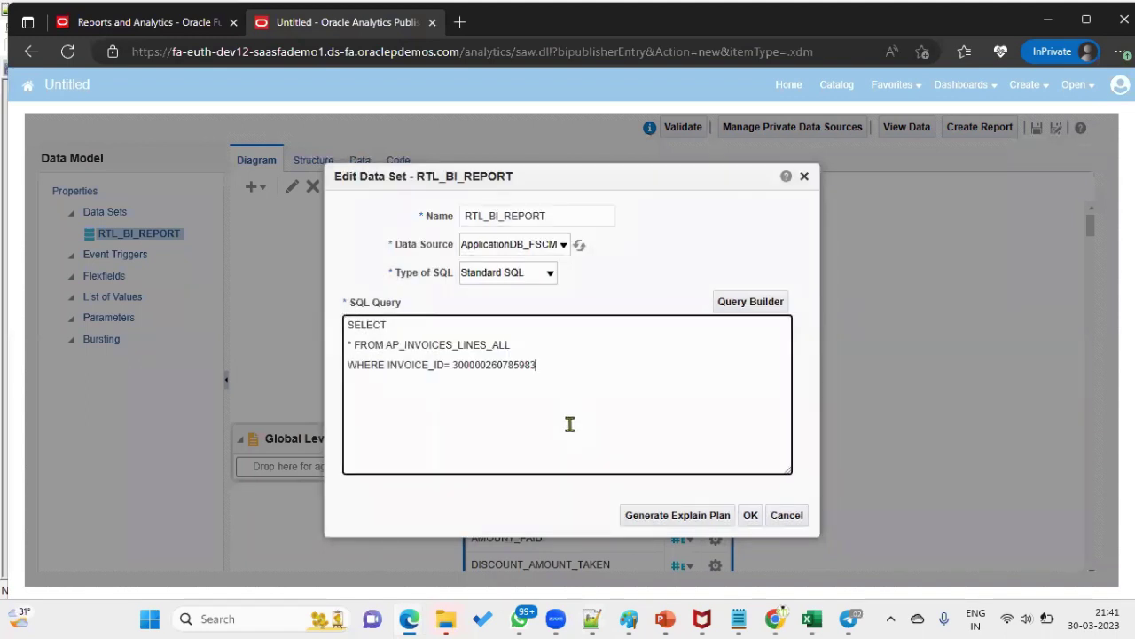
left_click(448, 344)
key("Delete")
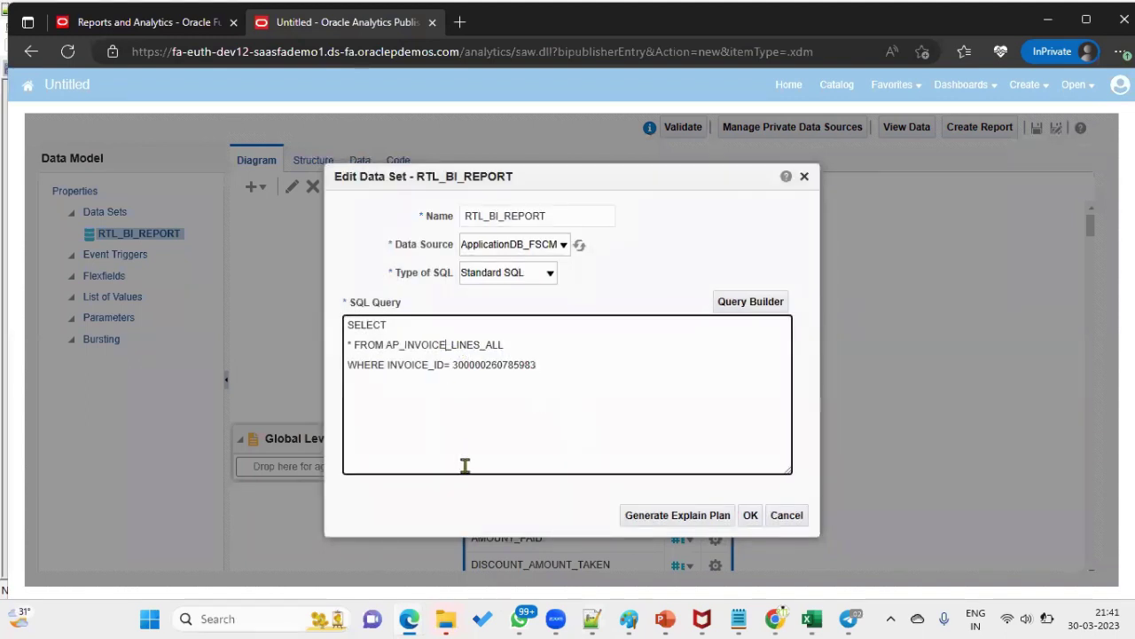
left_click(749, 518)
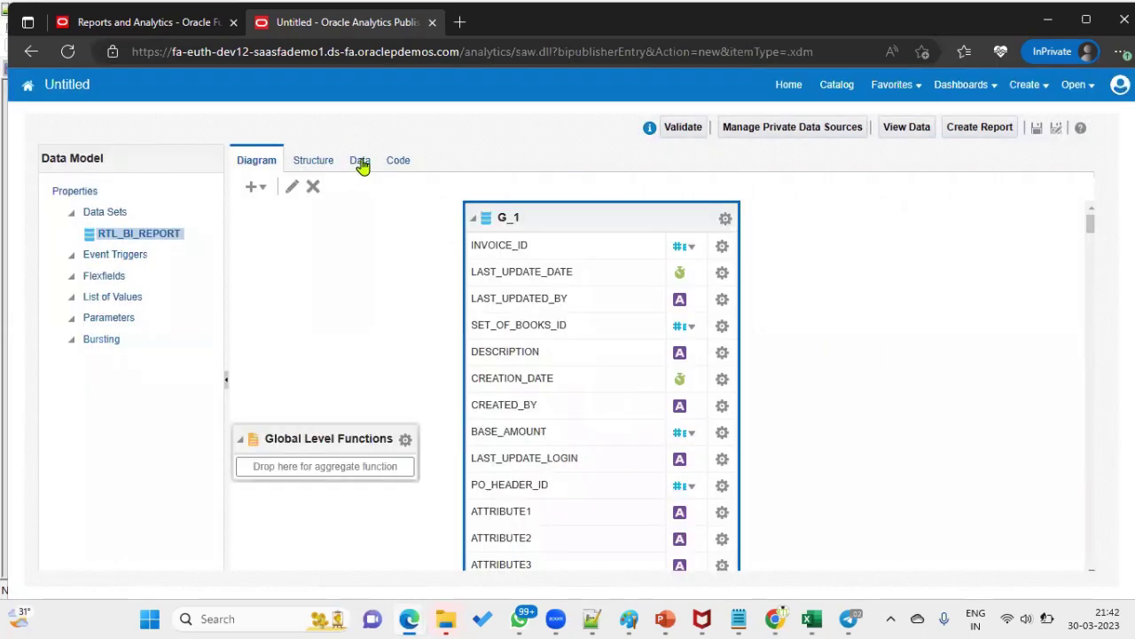
- Preview the data as a table and check the CITY, COUNTY and STATE tax line rows
left_click(360, 162)
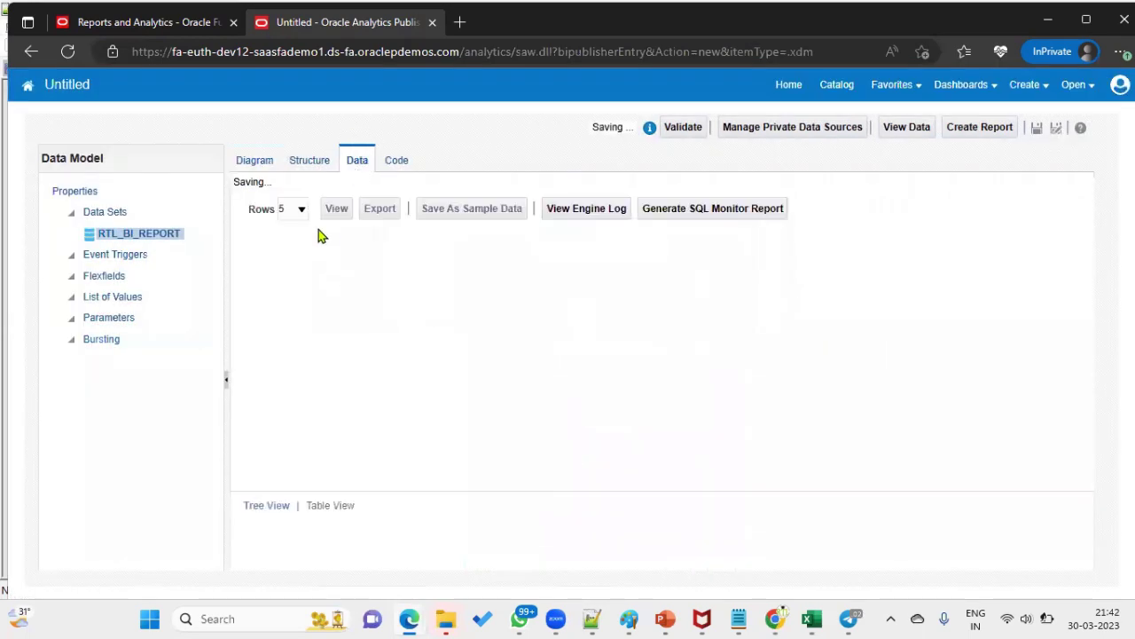
left_click(337, 197)
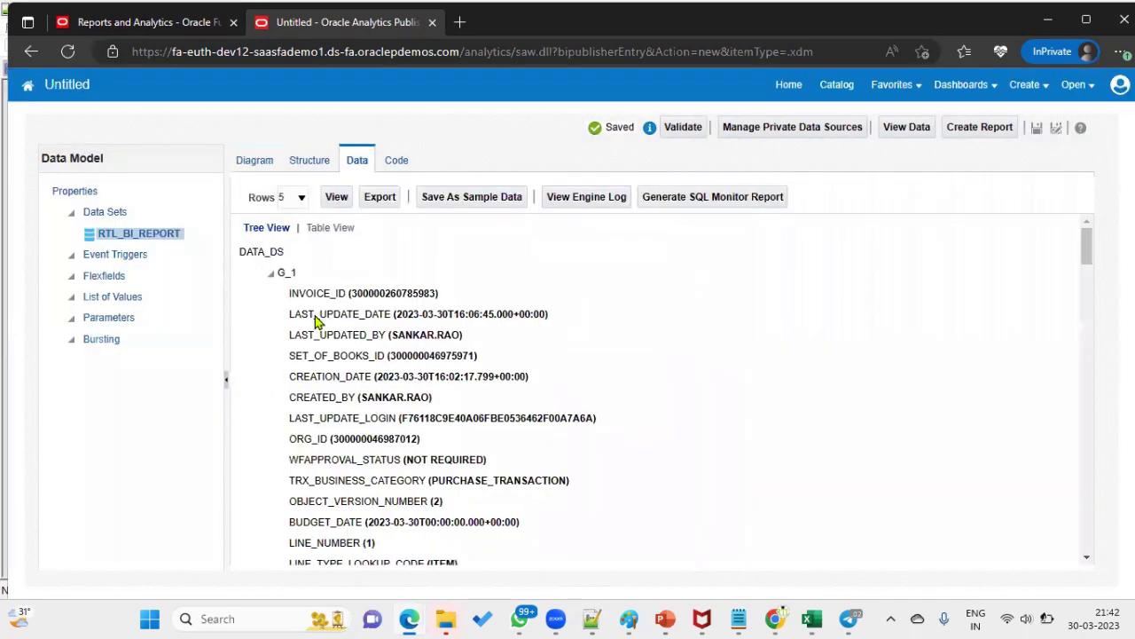
left_click(335, 229)
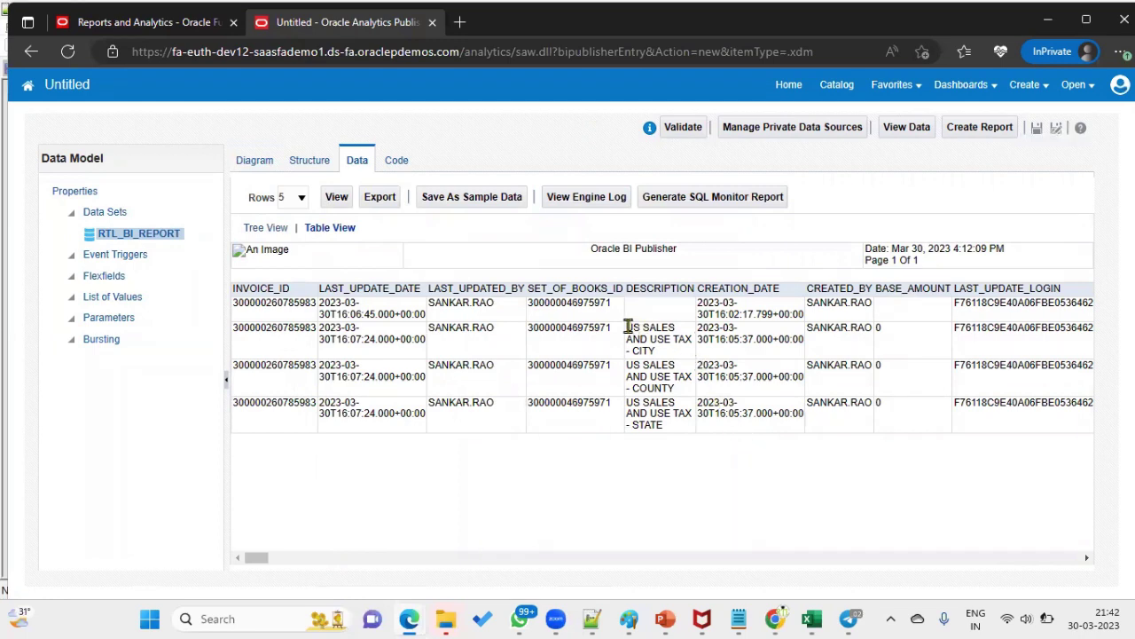
left_click_drag(627, 327, 631, 353)
left_click_drag(632, 351, 660, 357)
double_click(652, 388)
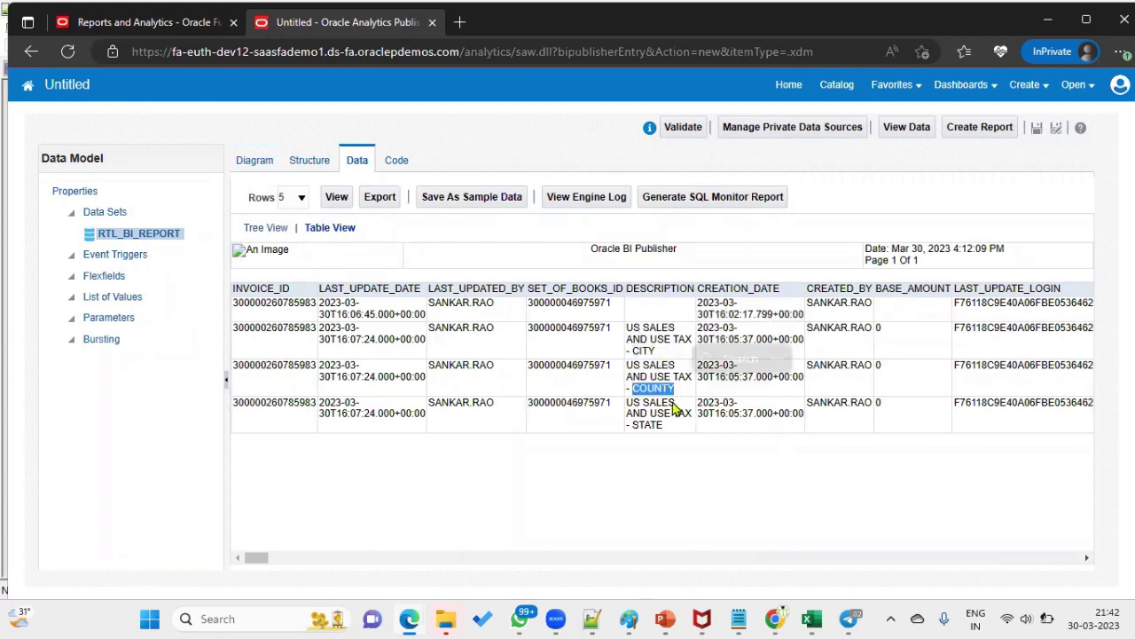
double_click(645, 424)
left_click(652, 314)
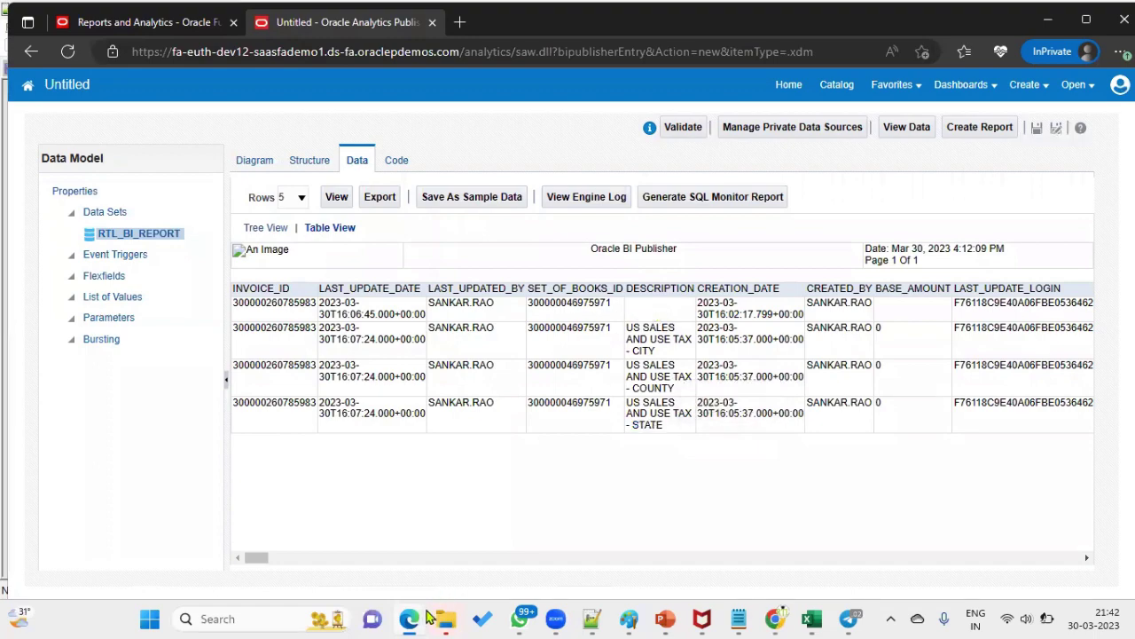
mouse_move(413, 618)
left_click(319, 532)
- Compare the invoice's Lines and Taxes sections on Create Invoice, then return to BI Publisher
scroll(317, 396, "down", 3)
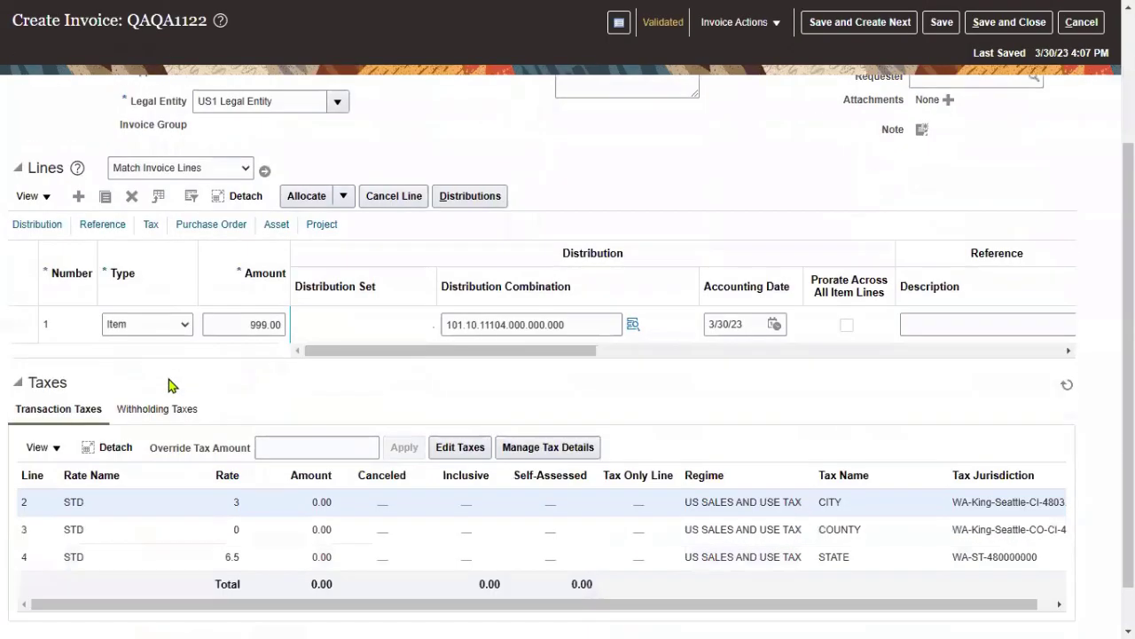
left_click_drag(28, 162, 64, 163)
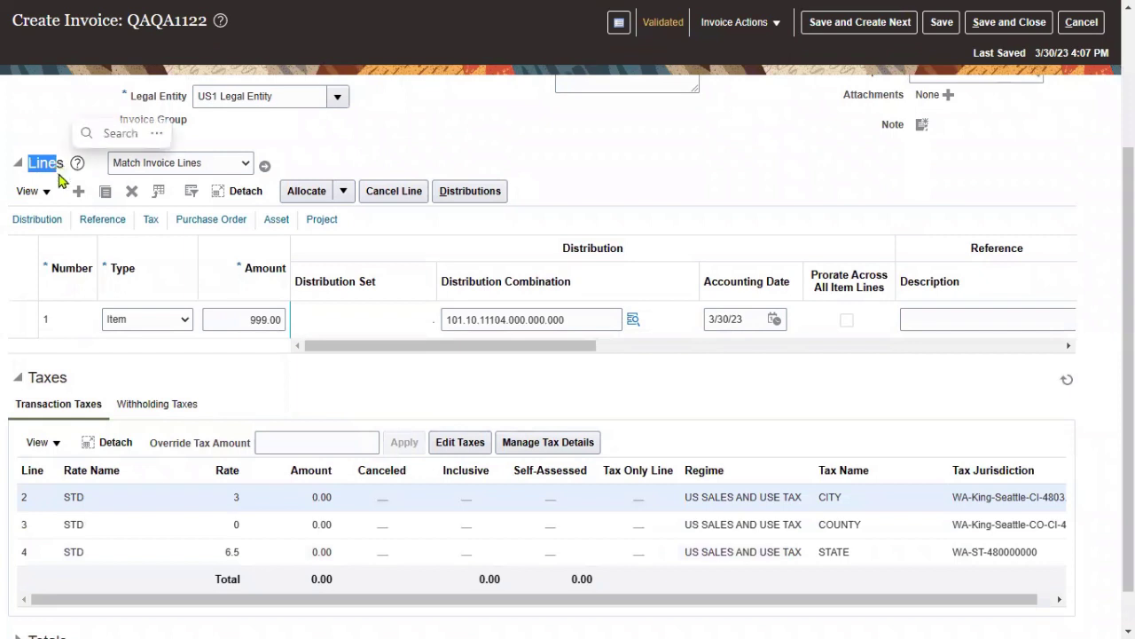
left_click_drag(36, 378, 78, 378)
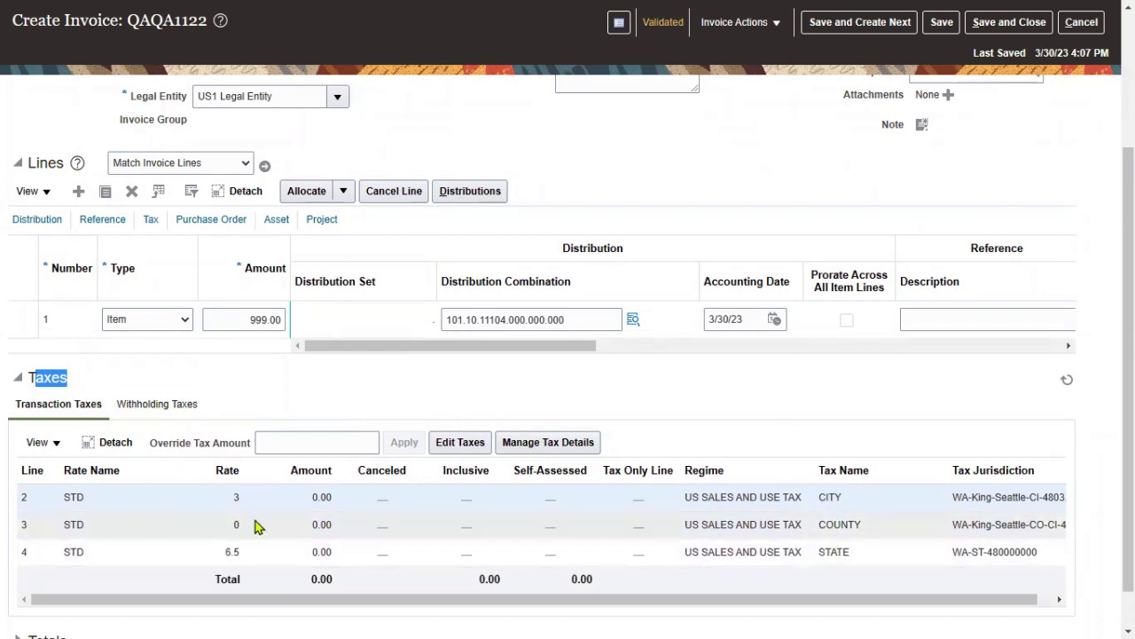
key("alt+Tab")
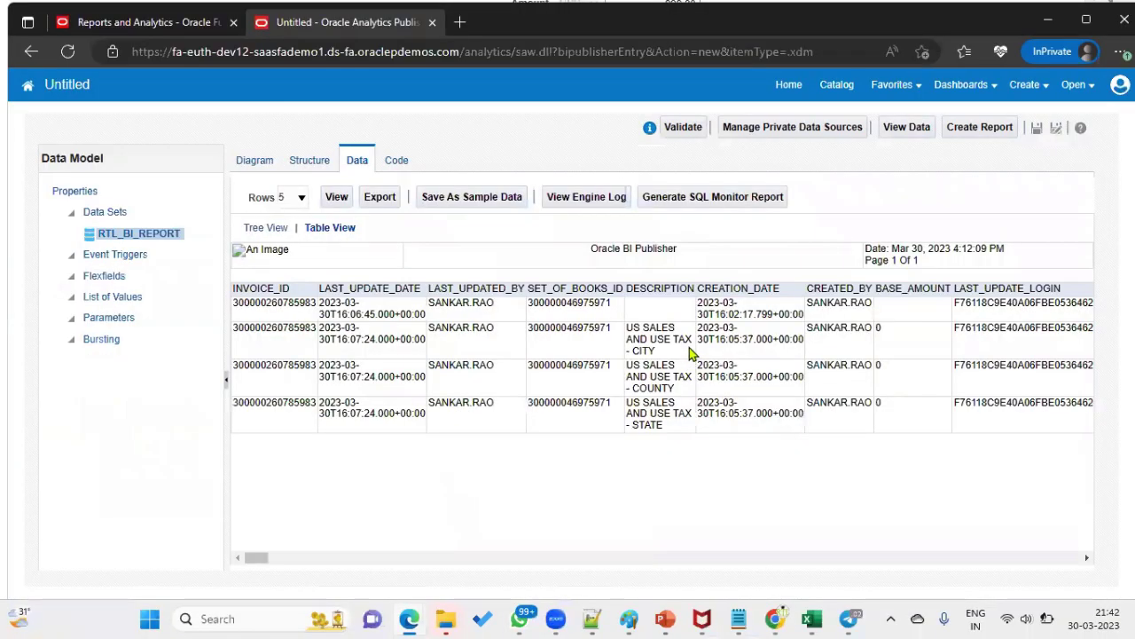
left_click_drag(255, 561, 540, 544)
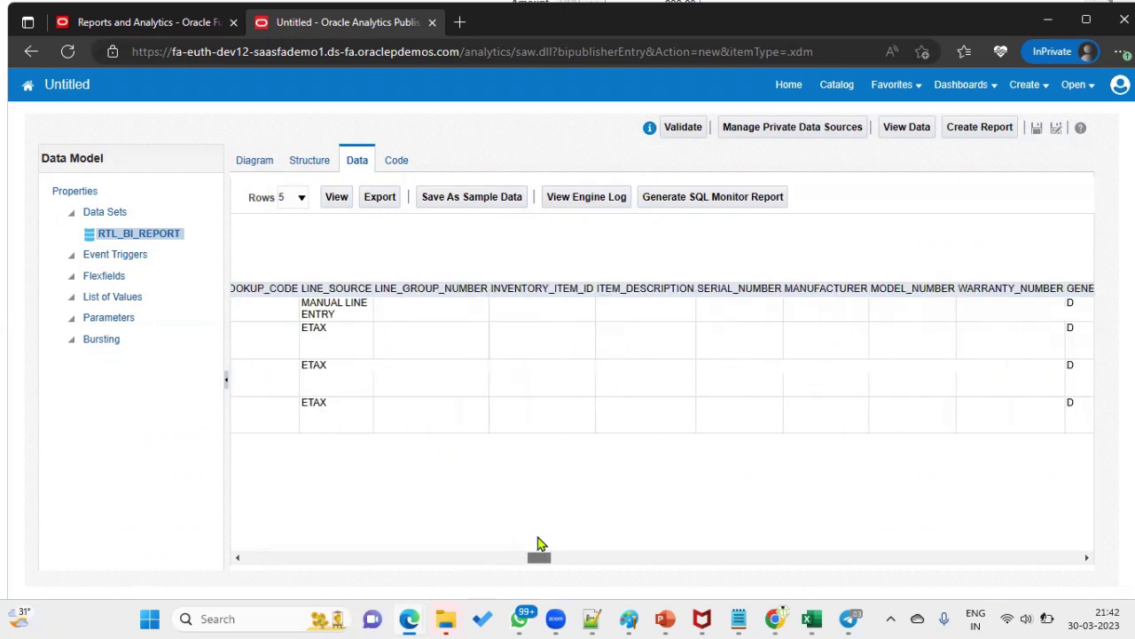
left_click_drag(304, 305, 325, 328)
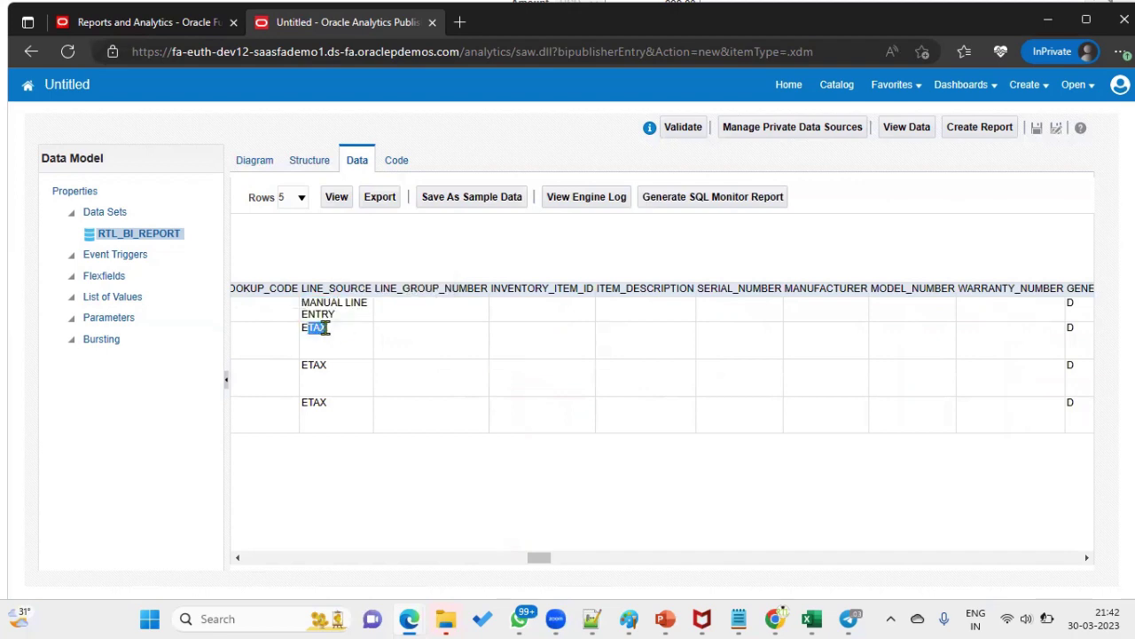